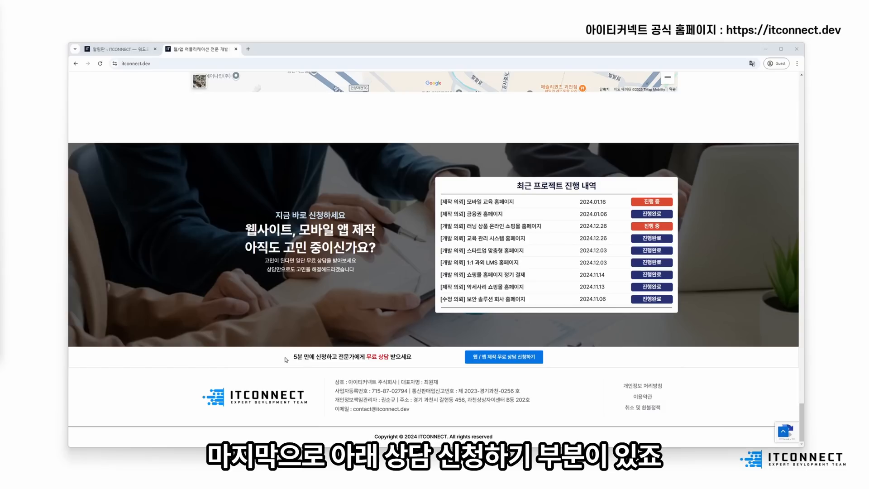
# - Examine how the consultation request bar on the reference site behaves around the recent-projects section and footer while the page moves
pyautogui.moveTo(288, 359); pyautogui.dragTo(415, 358)
pyautogui.click(417, 359)
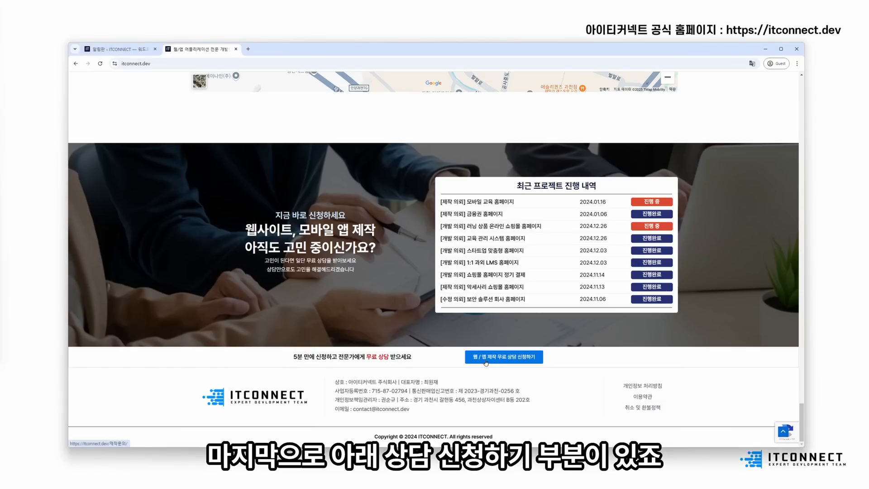
pyautogui.scroll(6, 393, 327)
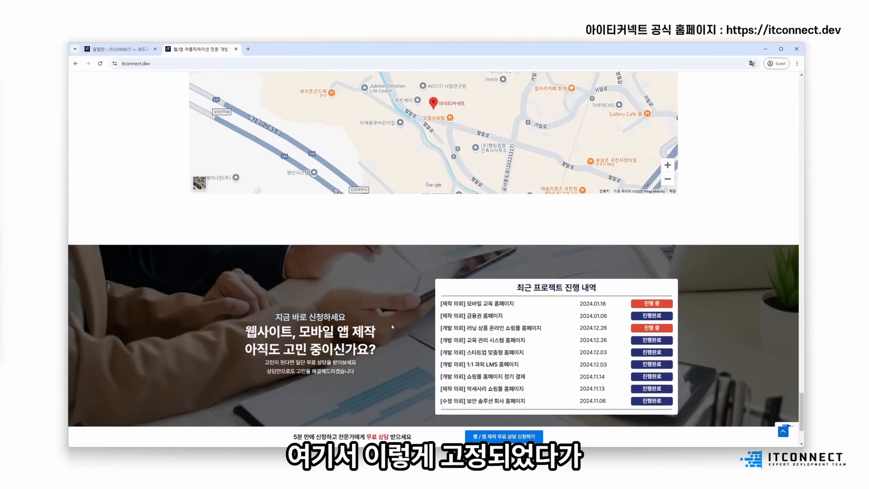
pyautogui.scroll(-5, 393, 327)
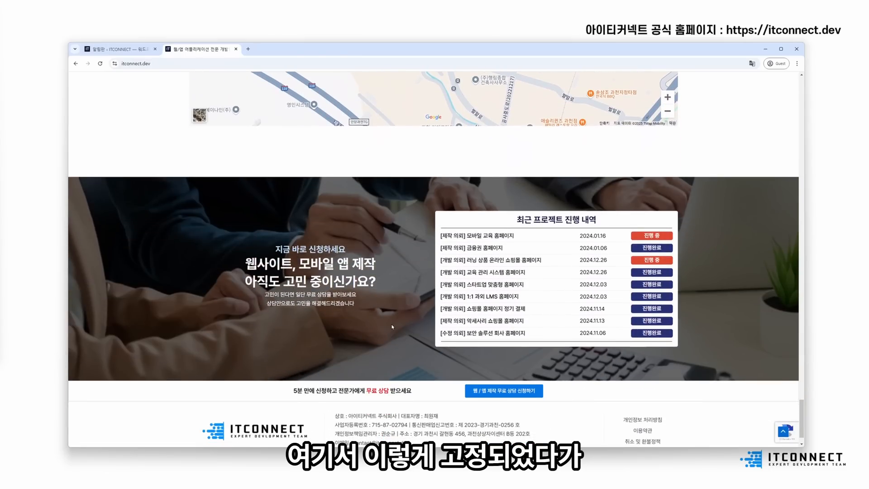
pyautogui.scroll(5, 392, 327)
pyautogui.scroll(-5, 393, 326)
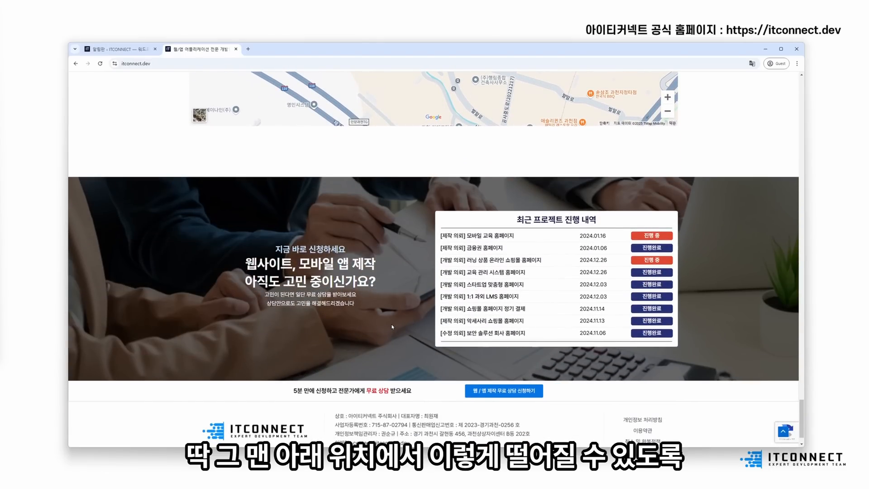
pyautogui.scroll(4, 393, 327)
pyautogui.scroll(-5, 392, 327)
pyautogui.scroll(4, 393, 327)
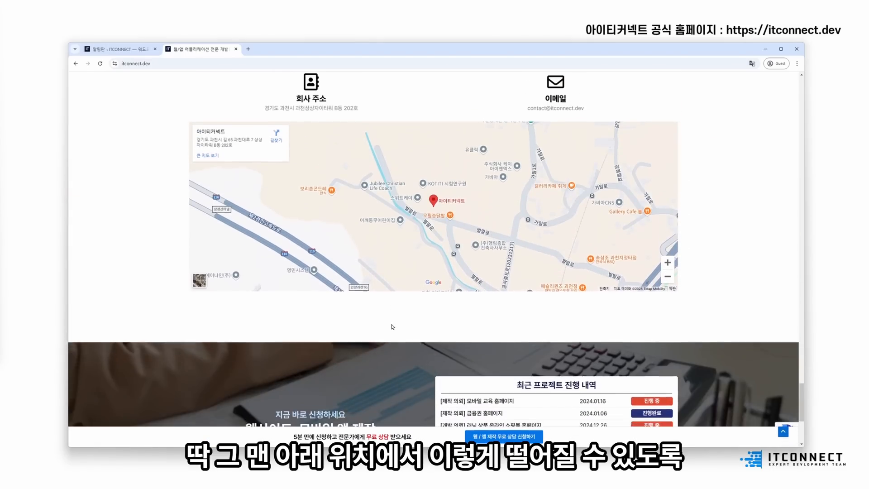
pyautogui.scroll(-5, 392, 327)
pyautogui.scroll(5, 393, 327)
pyautogui.scroll(-4, 392, 327)
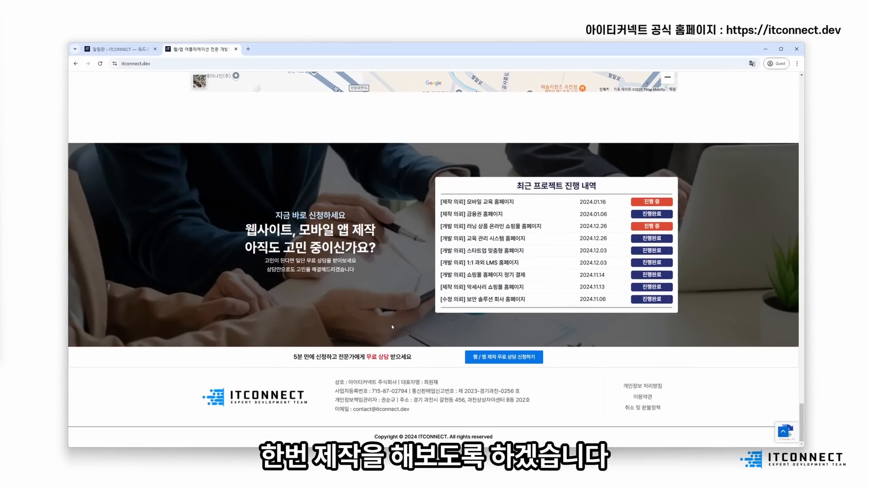
# - Switch to the WordPress admin and open the 아이티커넥트 주식회사 front page from the page list for editing in Elementor
pyautogui.click(118, 48)
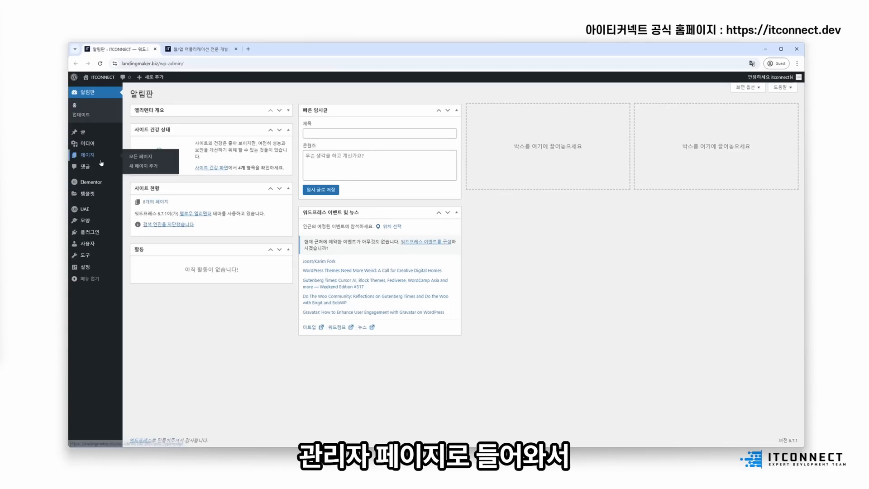
pyautogui.click(144, 156)
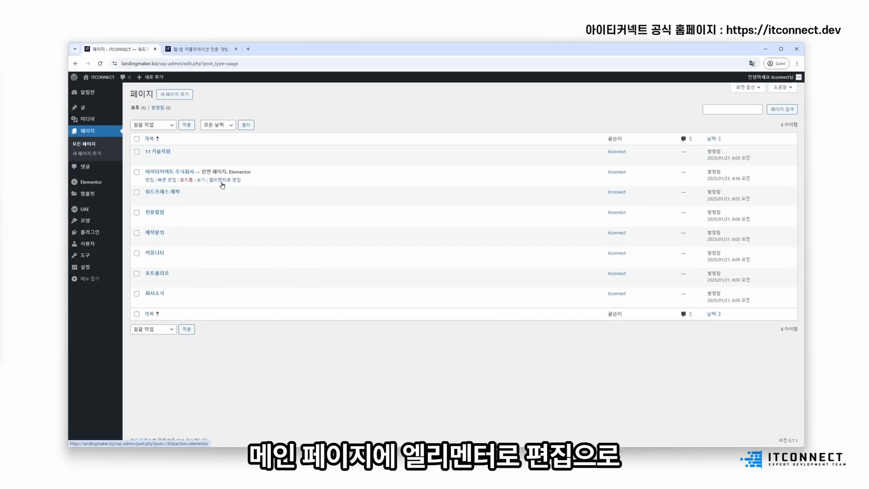
pyautogui.click(225, 180)
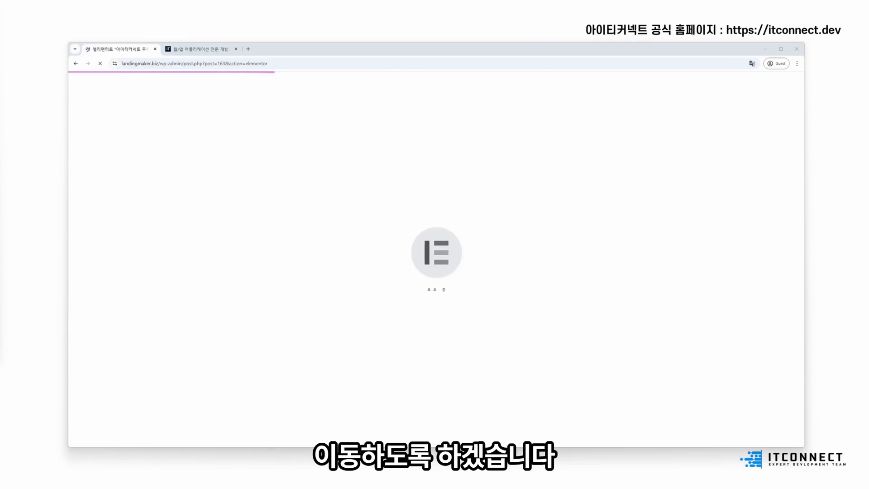
# - Add a new flexbox container with a column layout below the map section at the end of the page
pyautogui.scroll(-15, 456, 284)
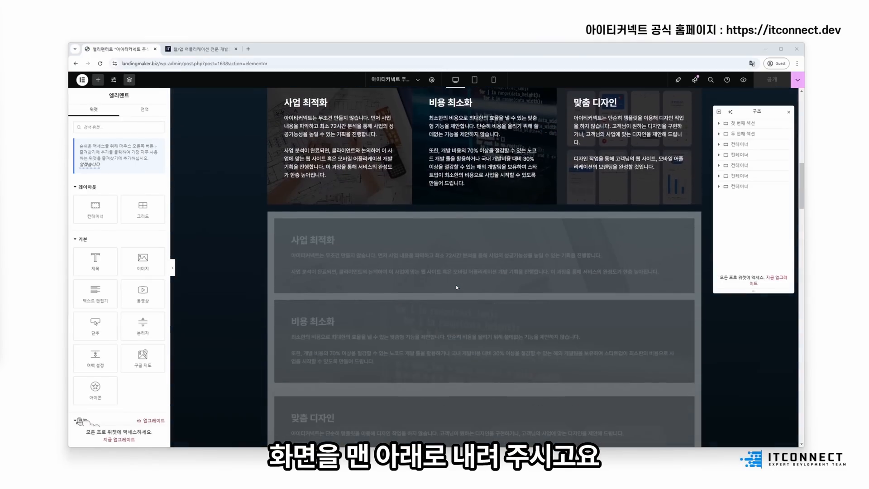
pyautogui.scroll(-20, 455, 288)
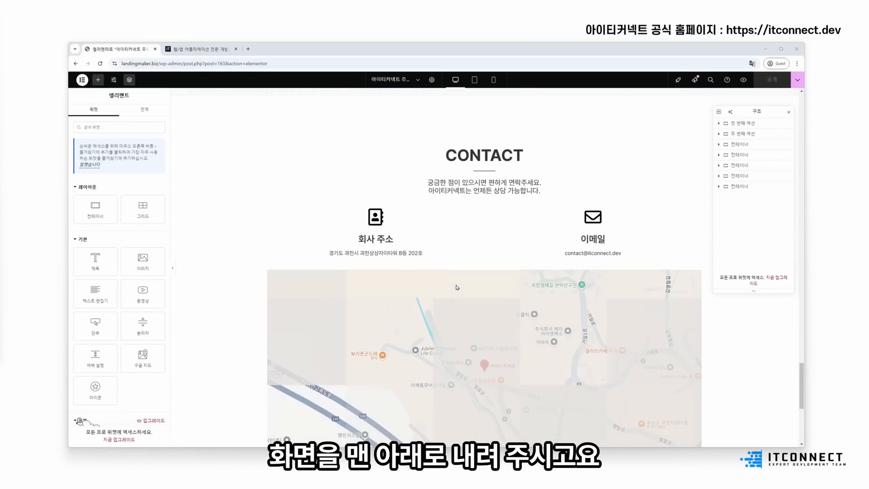
pyautogui.click(469, 318)
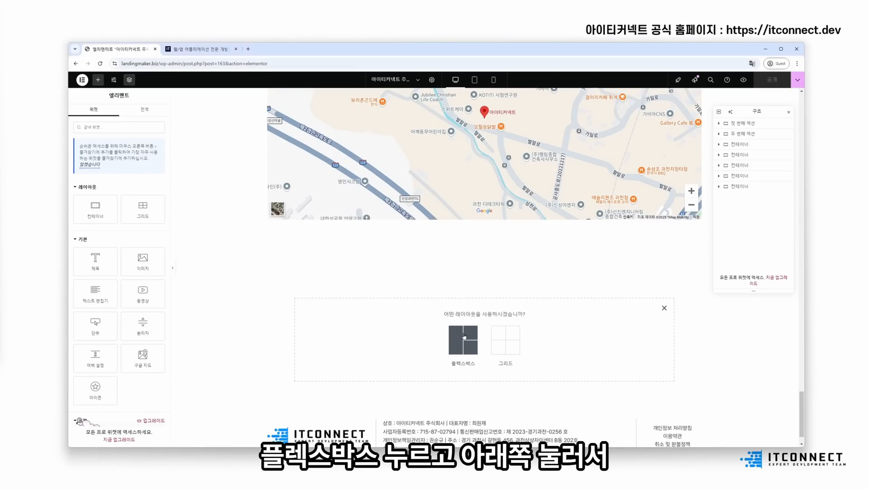
pyautogui.click(465, 336)
pyautogui.click(392, 335)
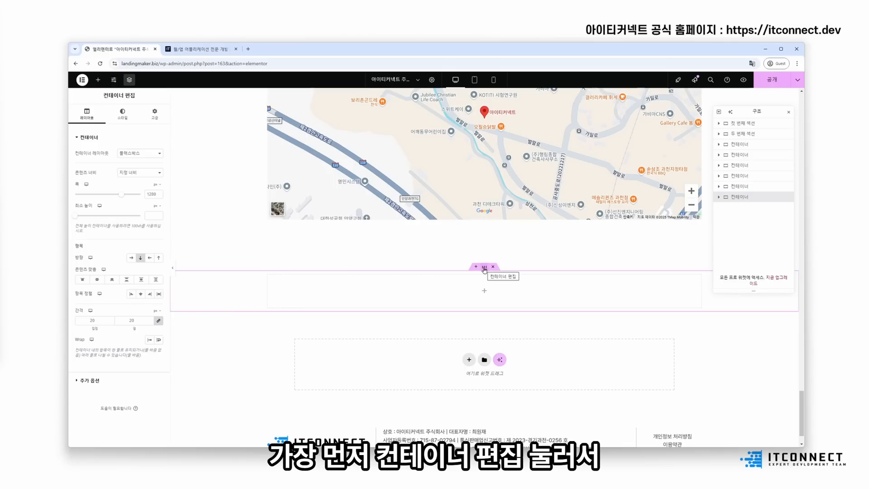
# - Unlink the new container's padding values and set the top and bottom padding to 150 each
pyautogui.click(153, 117)
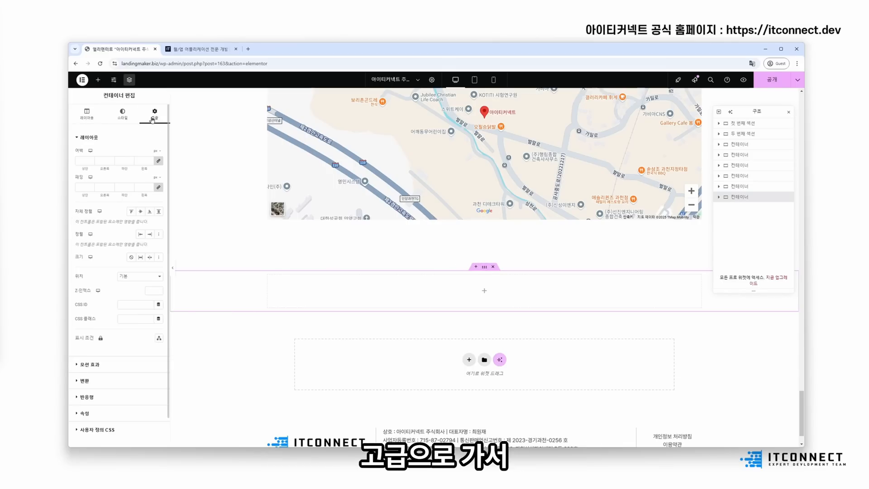
pyautogui.click(159, 188)
pyautogui.click(83, 187)
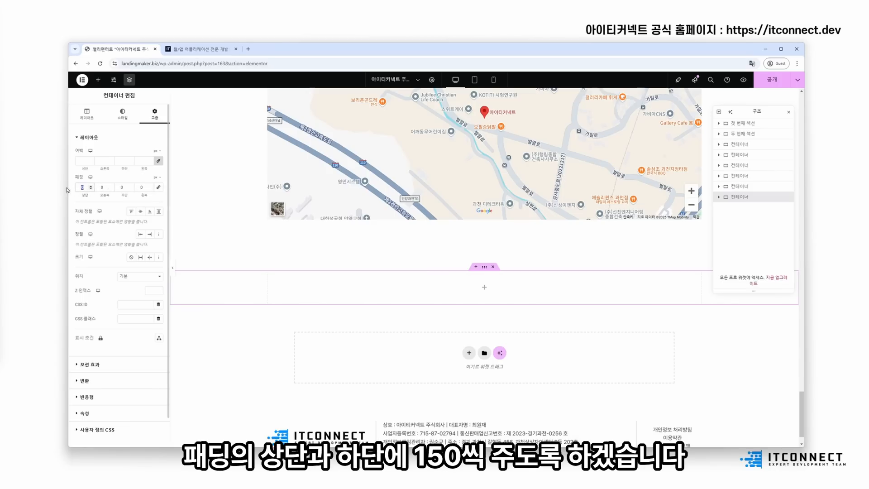
pyautogui.write('150')
pyautogui.click(122, 187)
pyautogui.write('150')
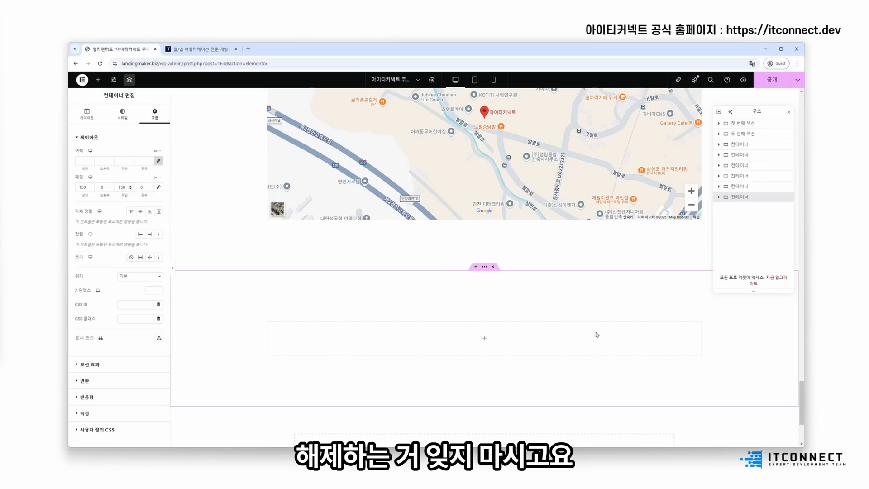
# - Check the section layout on the reference site, and insert a nested container inside the new padded container
pyautogui.scroll(-2, 525, 326)
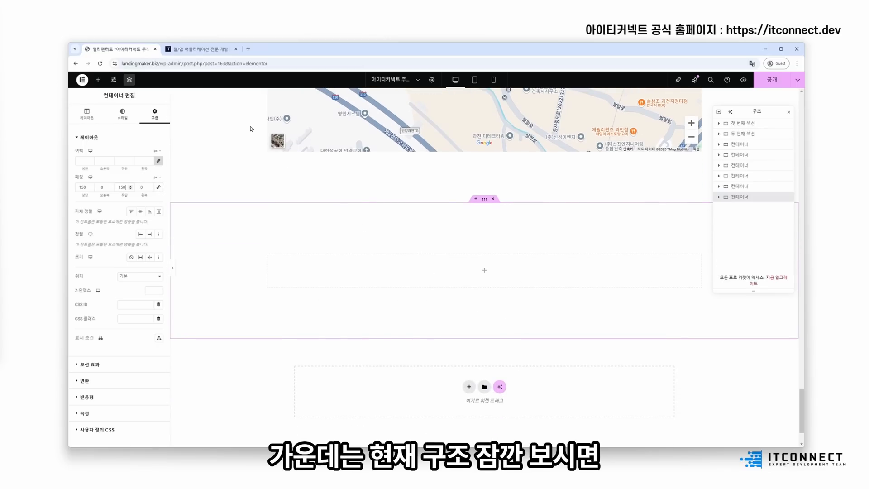
pyautogui.click(208, 49)
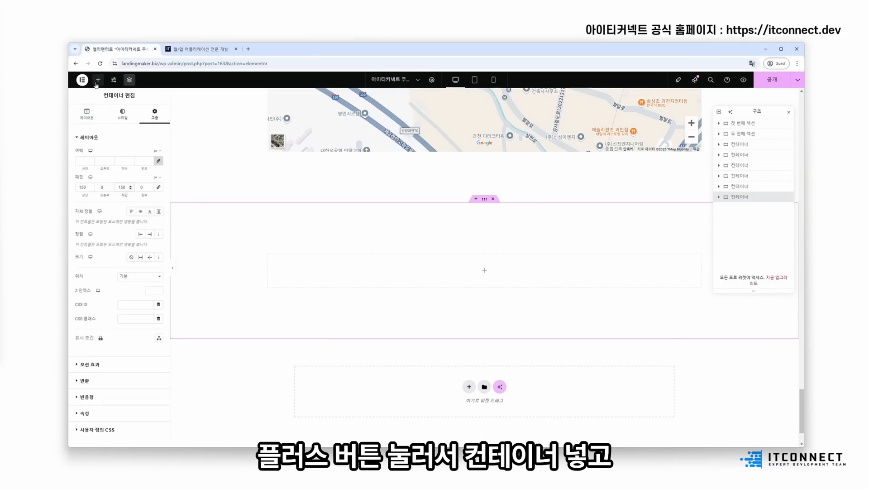
pyautogui.click(98, 80)
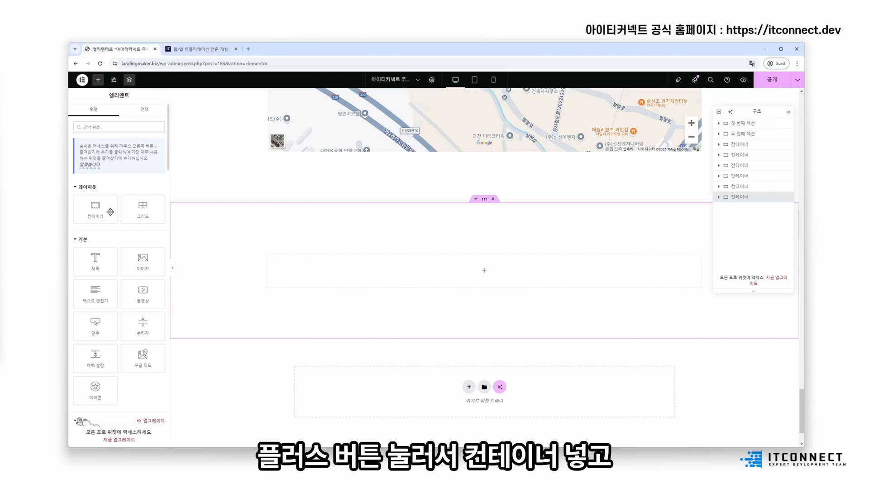
pyautogui.moveTo(95, 208); pyautogui.dragTo(495, 269)
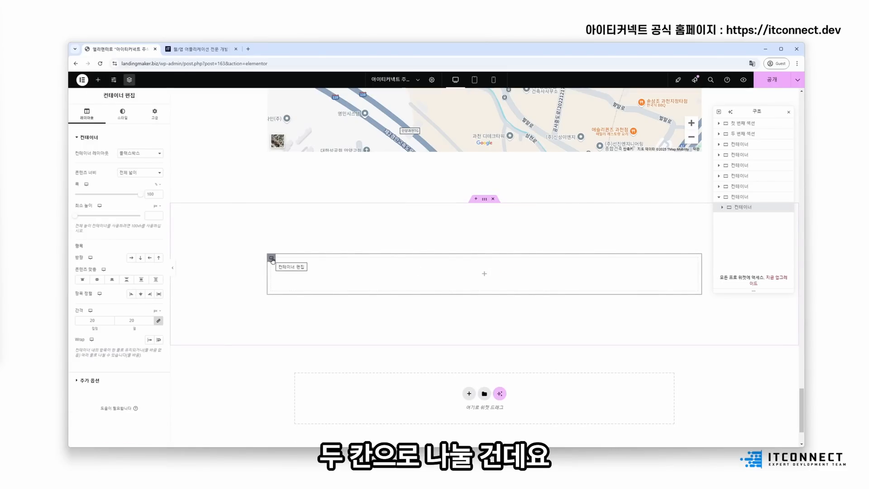
# - Compare with the reference site's section again and insert another container inside the nested one
pyautogui.click(202, 51)
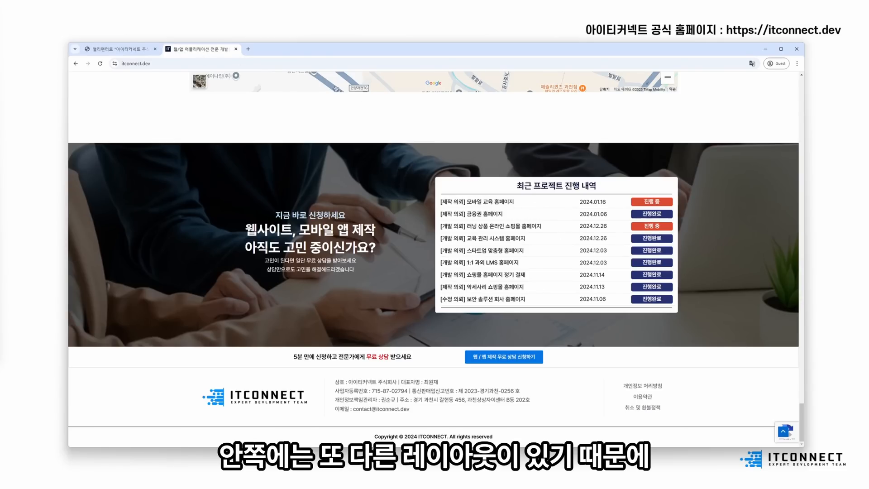
pyautogui.click(119, 49)
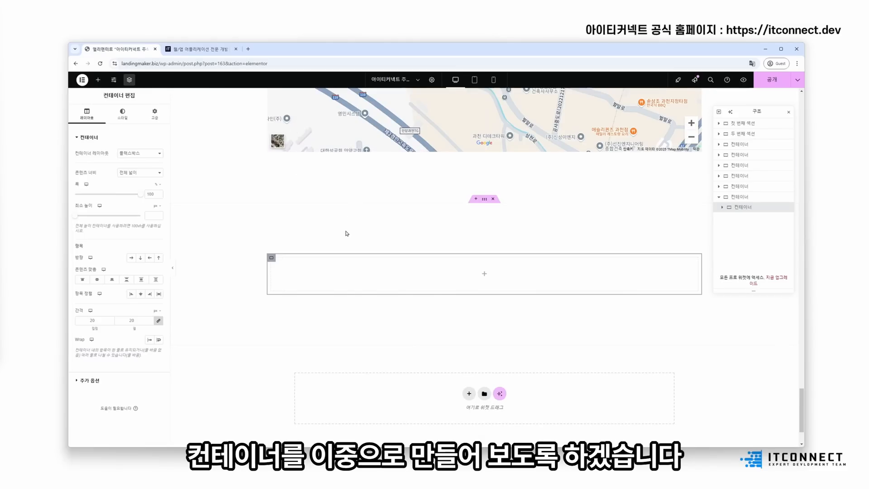
pyautogui.click(98, 80)
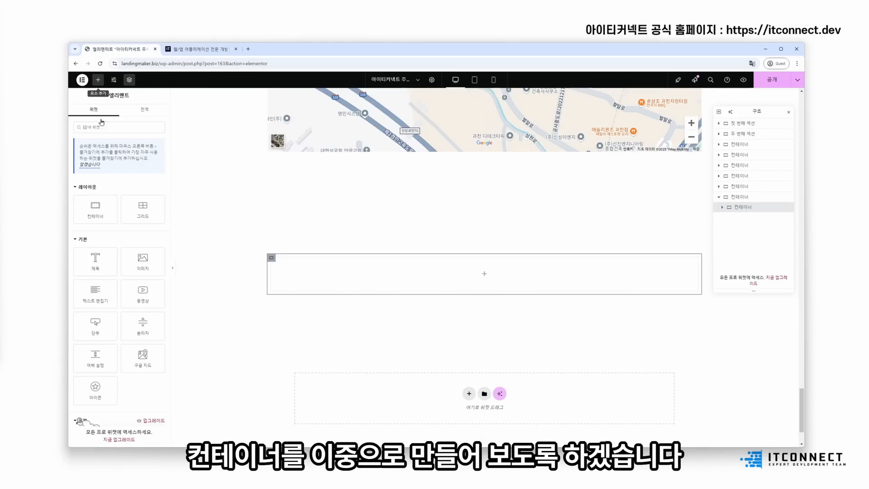
pyautogui.moveTo(95, 208); pyautogui.dragTo(344, 270)
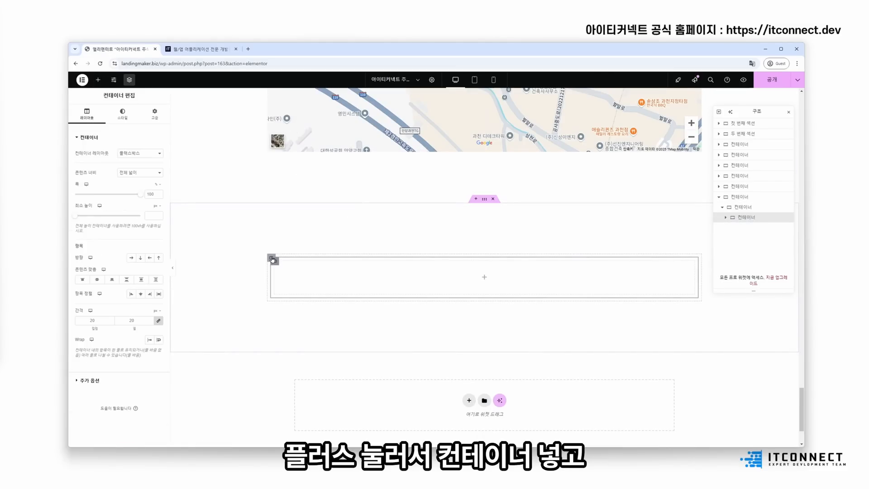
# - Set the enclosing nested container's direction to horizontal row and duplicate its inner container to form two columns
pyautogui.click(274, 258)
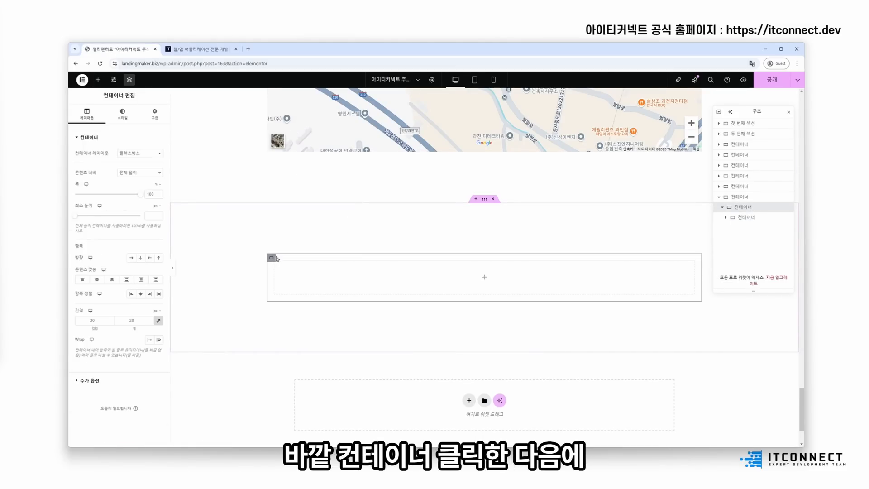
pyautogui.click(131, 258)
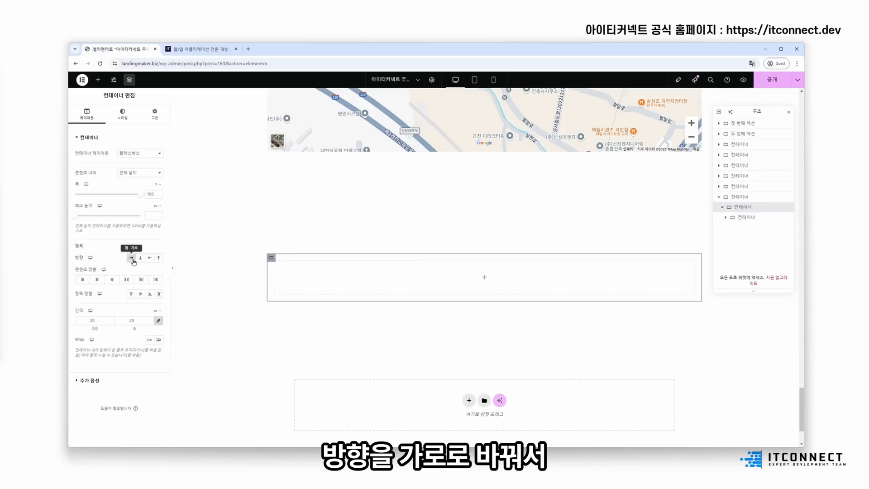
pyautogui.click(274, 261)
pyautogui.rightClick(275, 262)
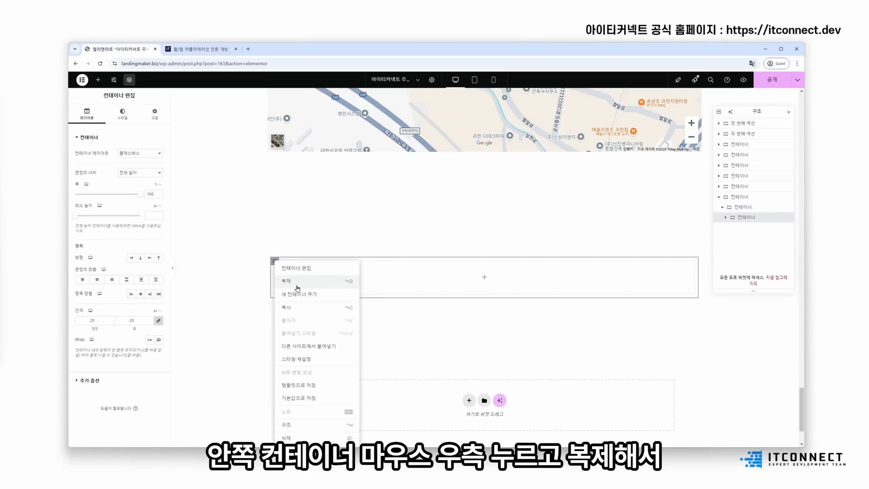
pyautogui.click(297, 289)
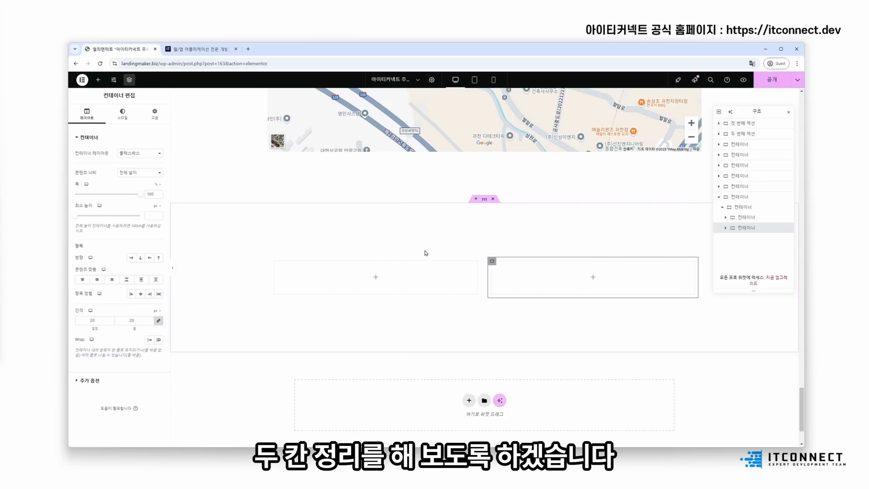
# - Add a heading widget to the left column and duplicate it twice so three headings are stacked
pyautogui.click(98, 80)
pyautogui.moveTo(95, 261); pyautogui.dragTo(335, 280)
pyautogui.rightClick(272, 269)
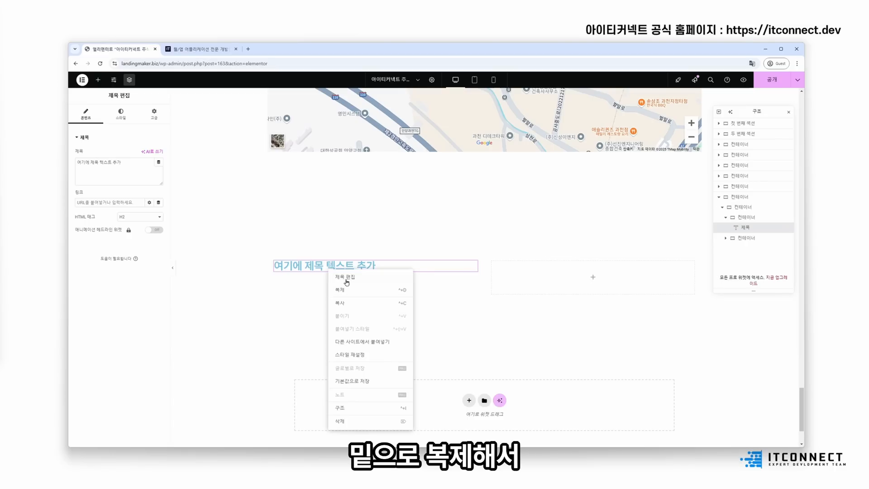
pyautogui.click(299, 293)
pyautogui.rightClick(343, 284)
pyautogui.click(358, 307)
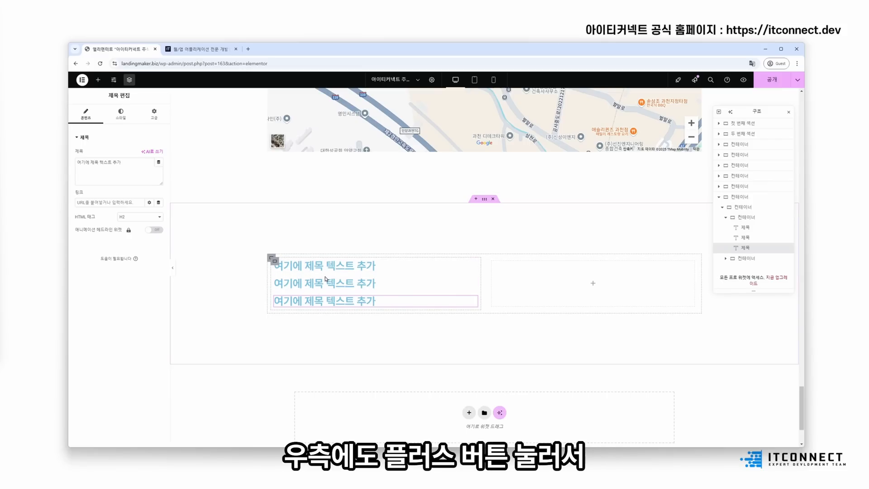
# - Add a heading widget to the empty right column and place a divider below it
pyautogui.click(98, 79)
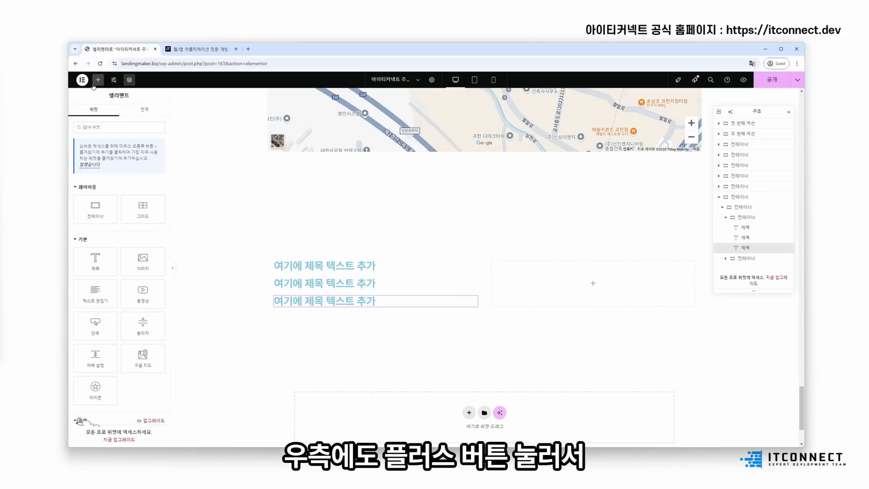
pyautogui.moveTo(100, 259); pyautogui.dragTo(567, 287)
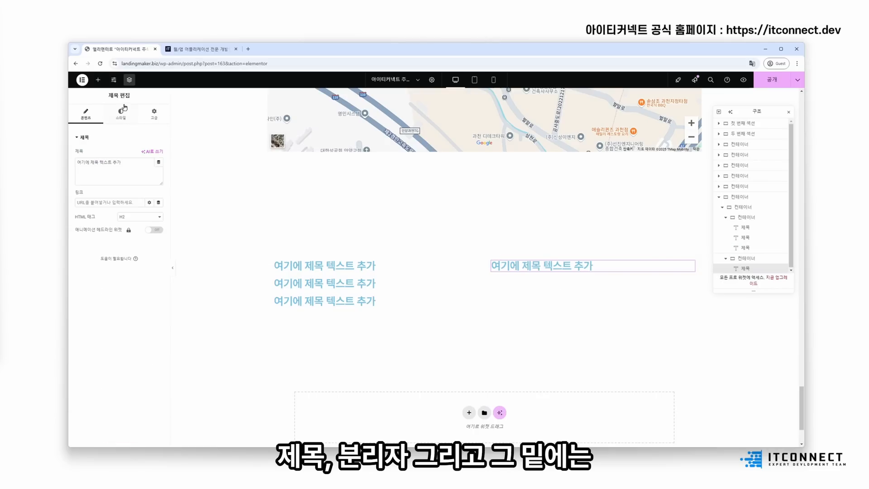
pyautogui.click(97, 80)
pyautogui.moveTo(144, 328); pyautogui.dragTo(578, 274)
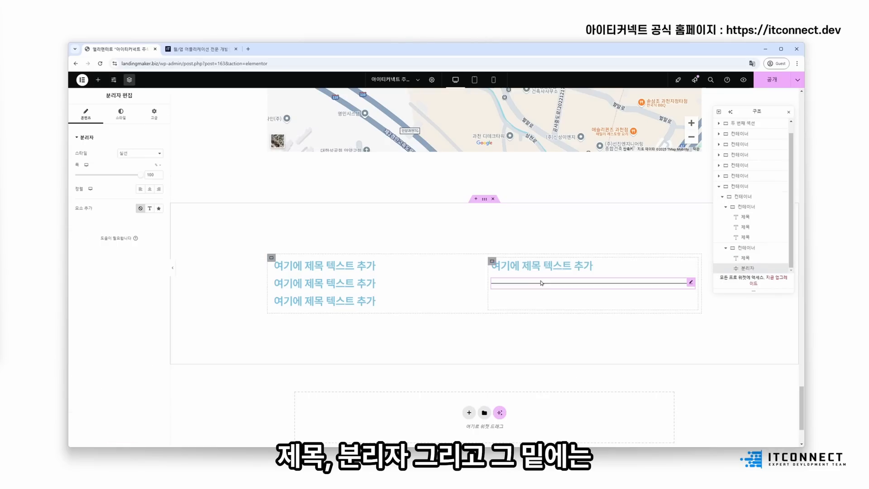
# - Check the reference site's three-part project row and insert a container below the right column's divider with another container nested inside it
pyautogui.click(200, 49)
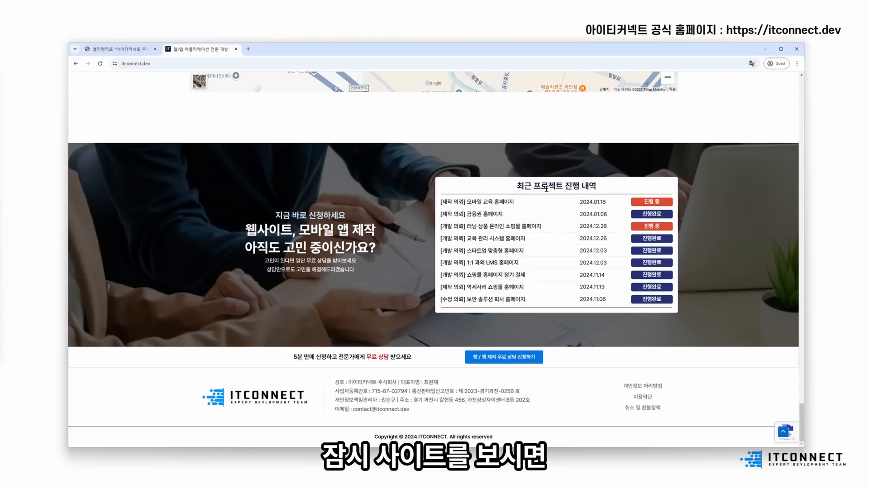
pyautogui.moveTo(439, 201); pyautogui.dragTo(626, 202)
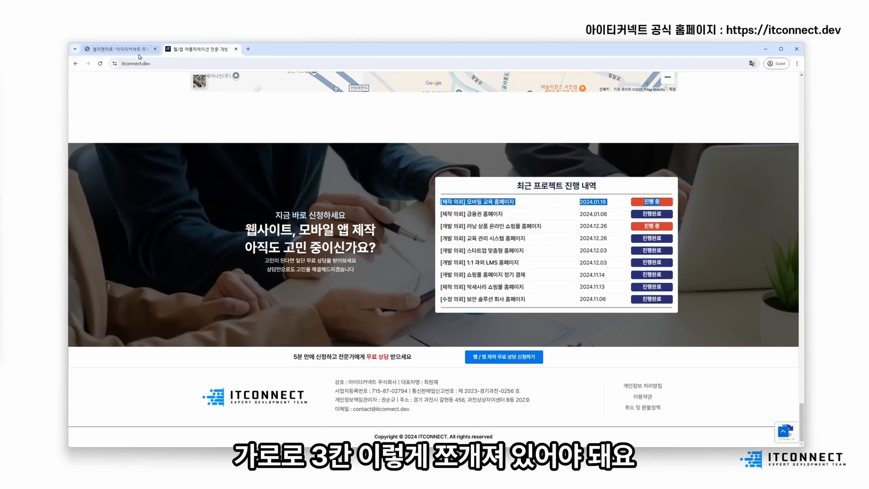
pyautogui.click(120, 49)
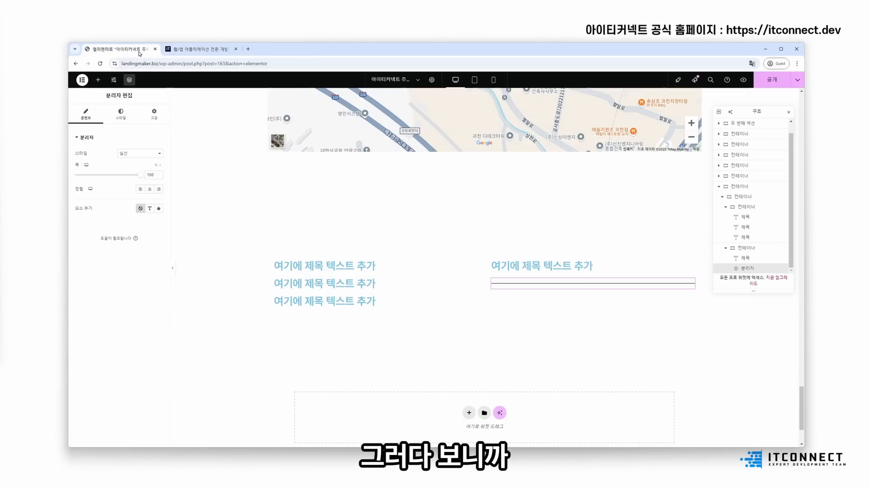
pyautogui.click(98, 80)
pyautogui.moveTo(95, 209); pyautogui.dragTo(577, 290)
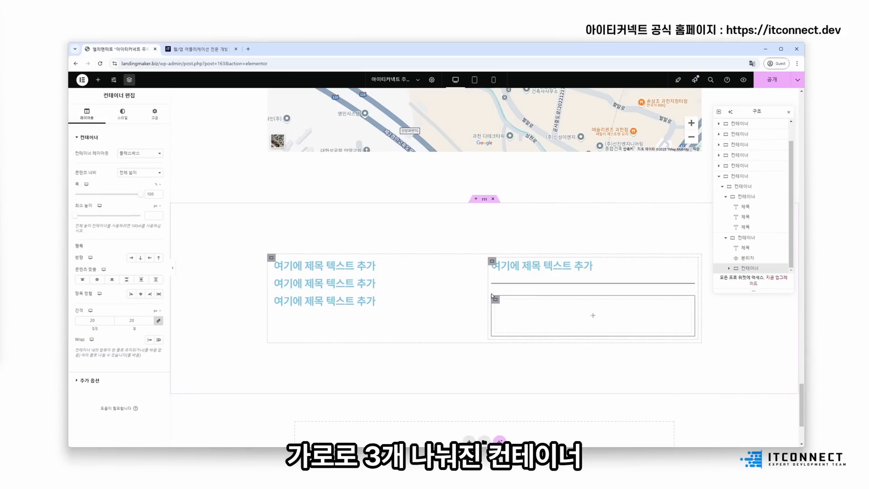
pyautogui.click(98, 81)
pyautogui.moveTo(95, 208); pyautogui.dragTo(594, 313)
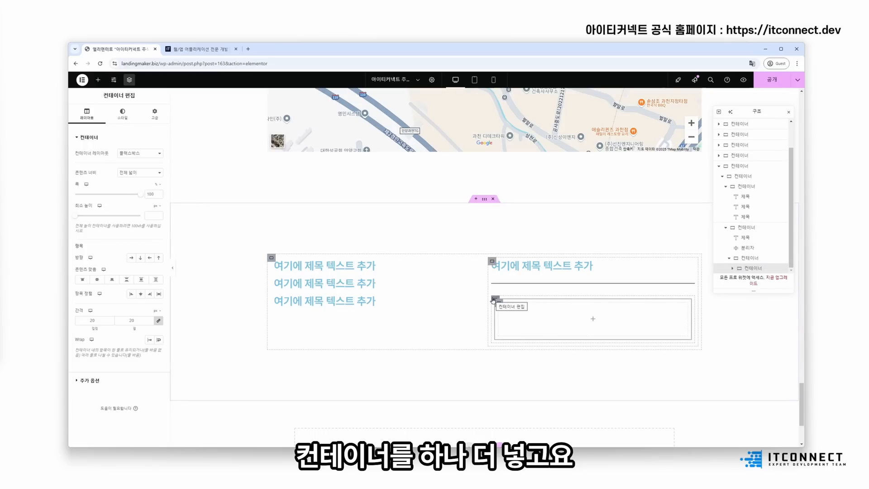
# - Set the container below the divider to horizontal row direction and duplicate its inner container twice to form three columns
pyautogui.click(493, 300)
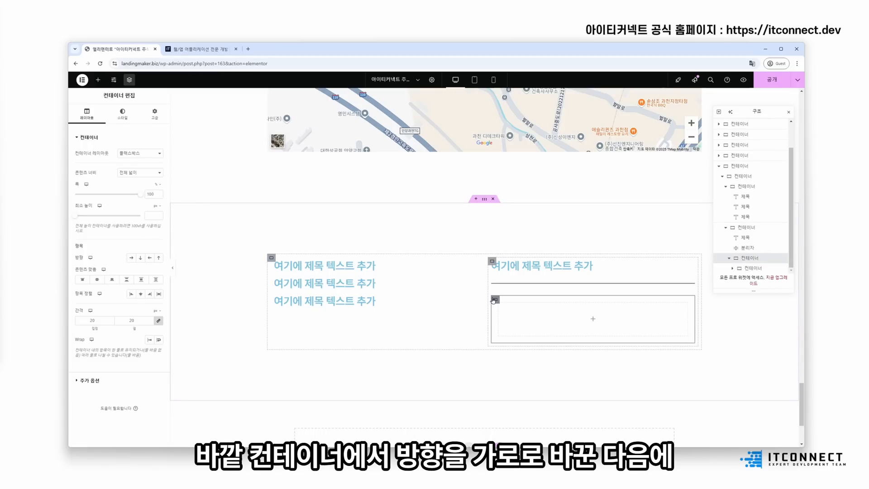
pyautogui.click(130, 258)
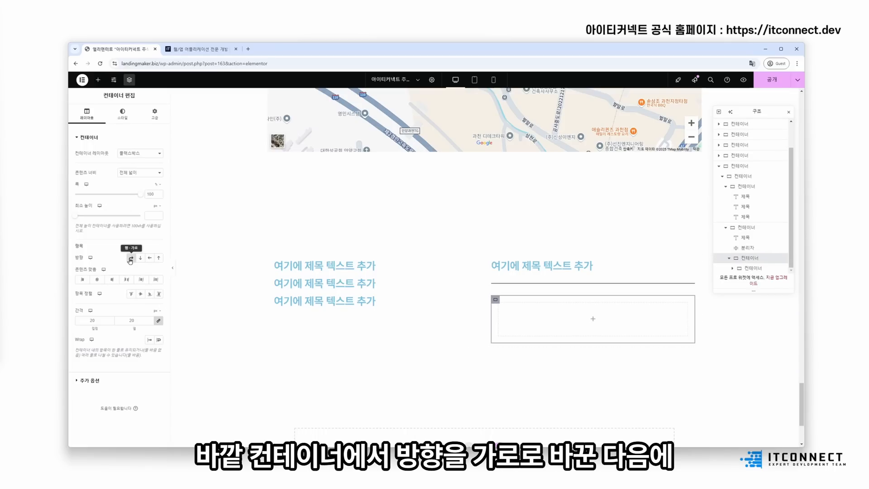
pyautogui.click(498, 301)
pyautogui.rightClick(498, 301)
pyautogui.click(512, 281)
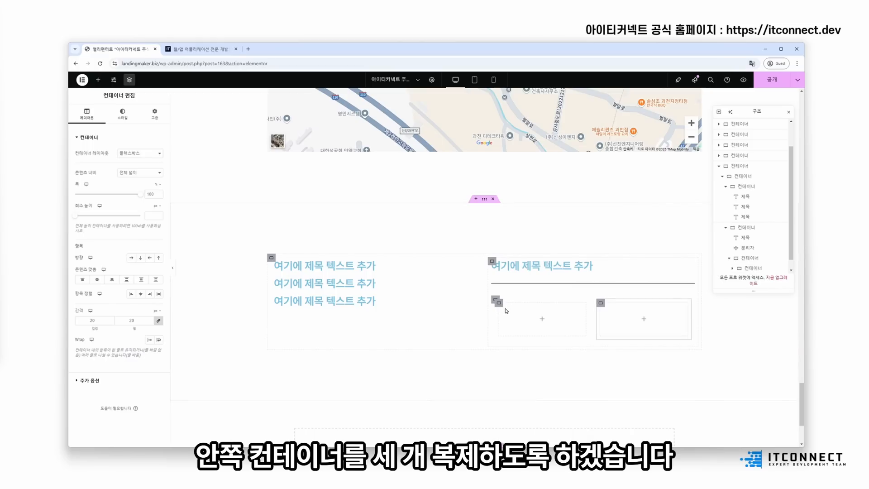
pyautogui.rightClick(500, 308)
pyautogui.click(513, 281)
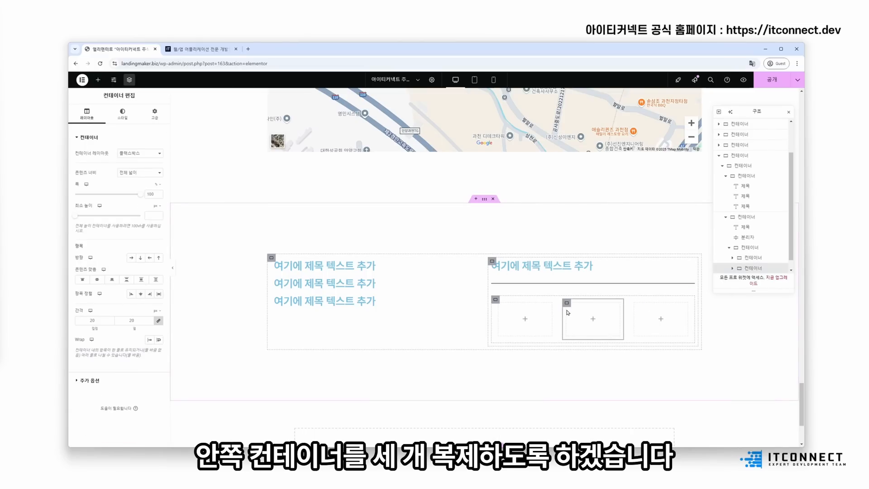
# - Add a heading widget to each of the three small columns below the divider
pyautogui.click(98, 80)
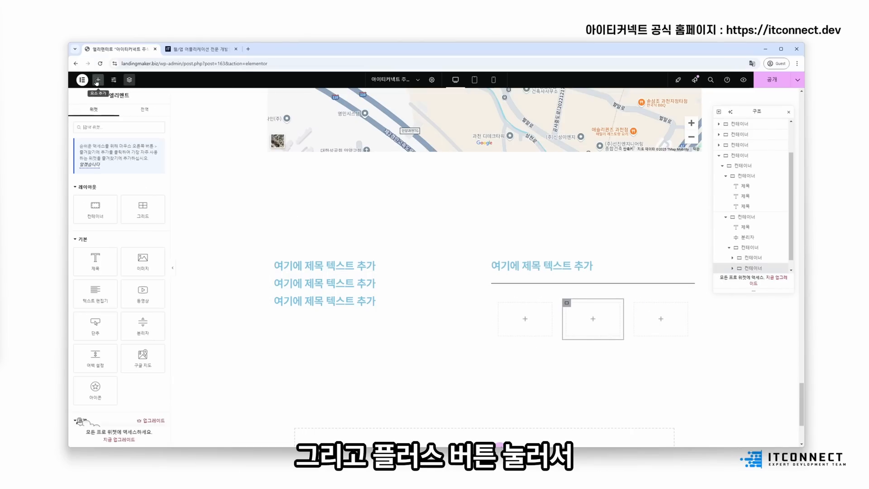
pyautogui.moveTo(102, 263); pyautogui.dragTo(523, 319)
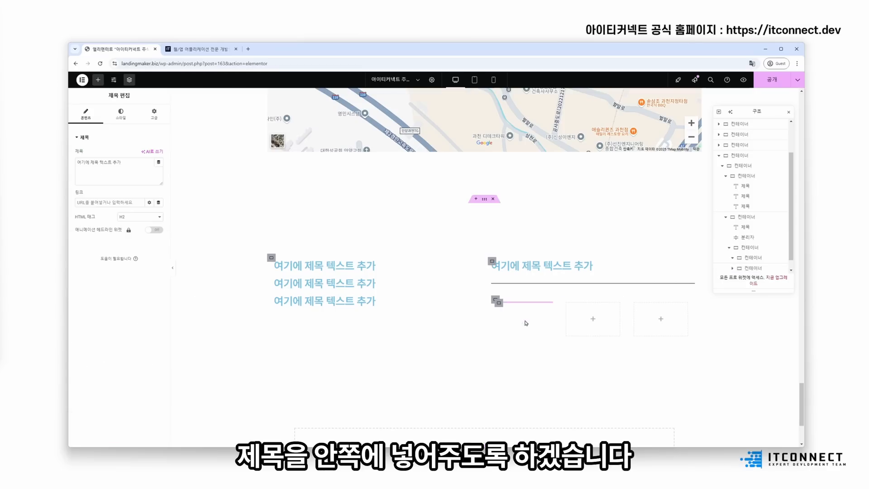
pyautogui.click(98, 80)
pyautogui.moveTo(96, 262); pyautogui.dragTo(593, 319)
pyautogui.click(98, 80)
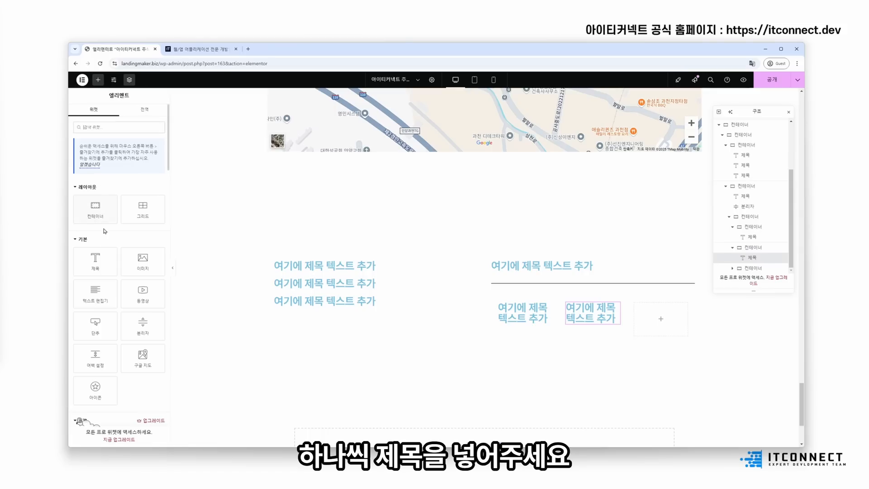
pyautogui.moveTo(95, 262); pyautogui.dragTo(655, 319)
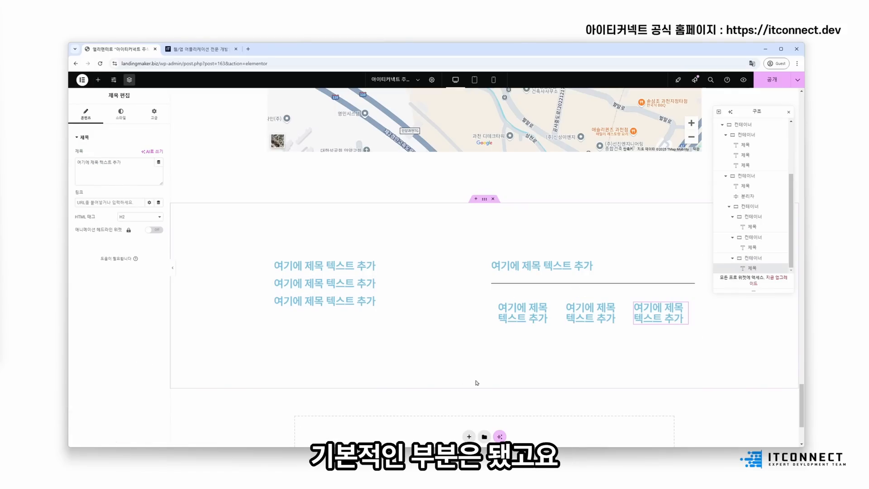
# - Give the section's outermost container a classic background using the business meeting photo uploaded from the 제작 리소스 folder
pyautogui.click(790, 112)
pyautogui.scroll(-1, 486, 181)
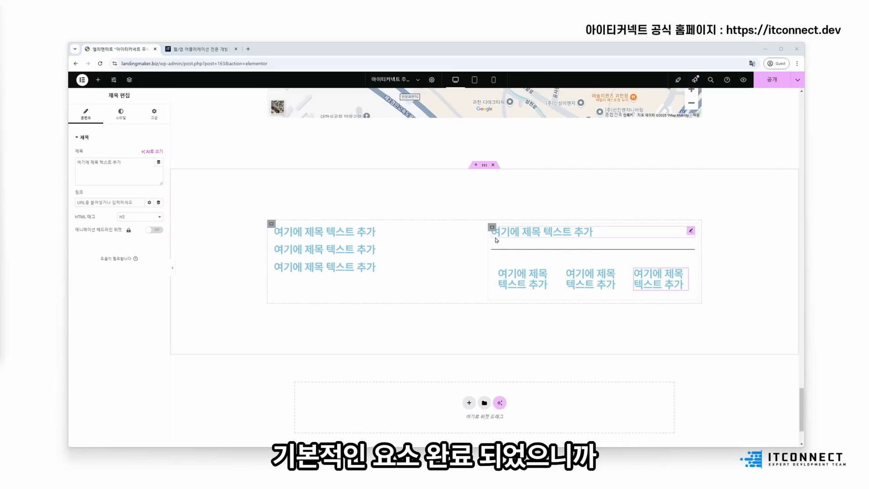
pyautogui.click(484, 165)
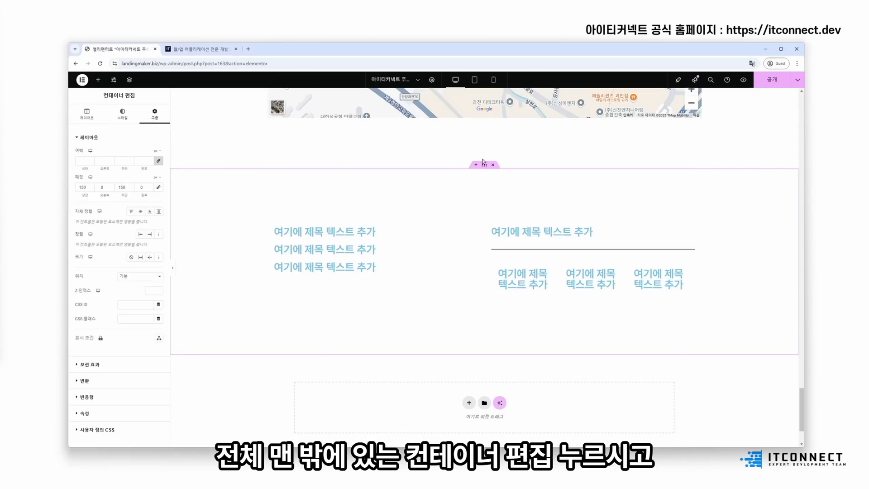
pyautogui.click(122, 113)
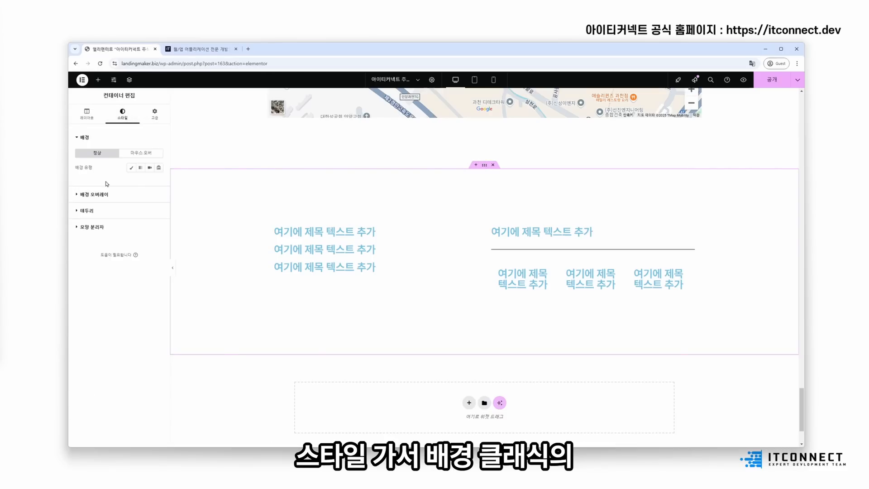
pyautogui.click(131, 170)
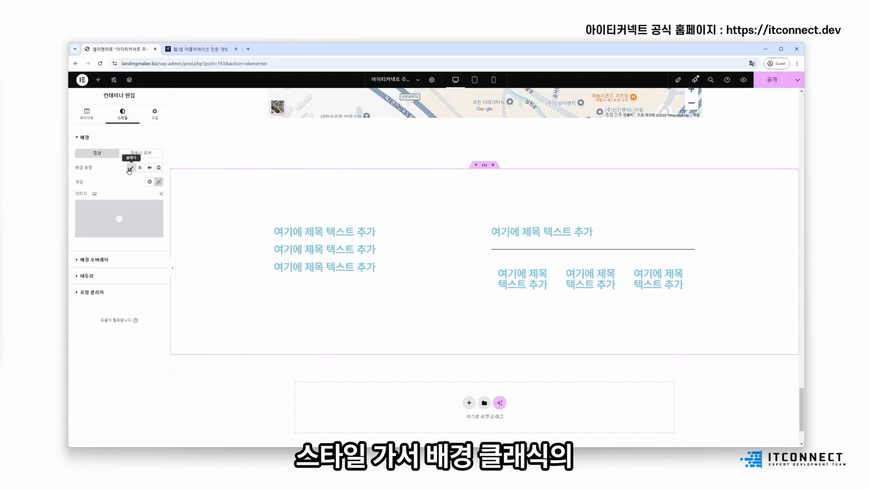
pyautogui.click(118, 213)
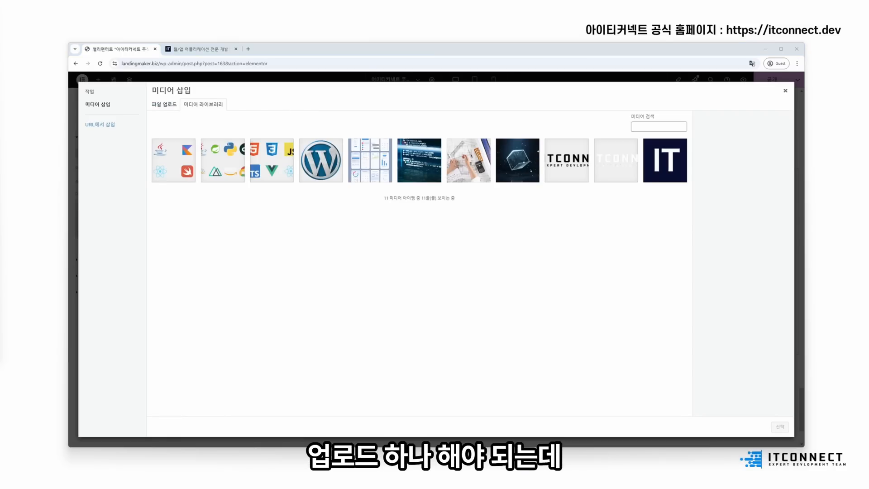
pyautogui.hotkey('alt', 'Tab')
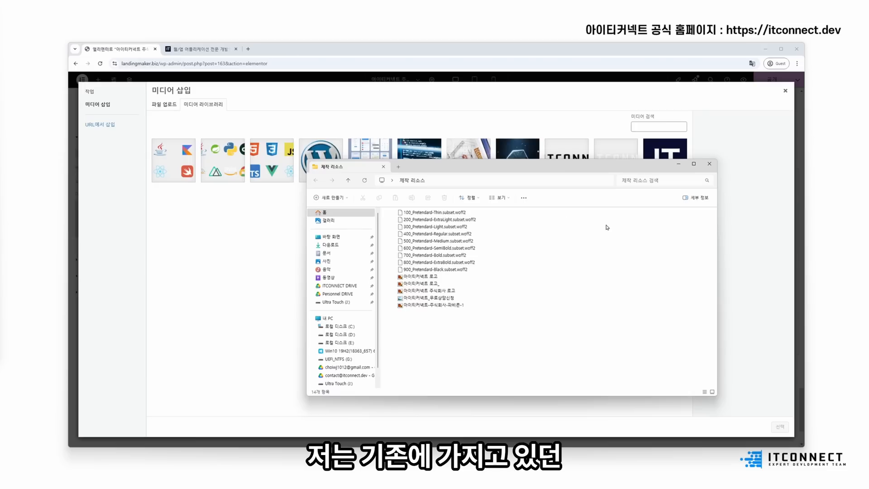
pyautogui.moveTo(576, 169); pyautogui.dragTo(868, 174)
pyautogui.moveTo(868, 280); pyautogui.dragTo(498, 287)
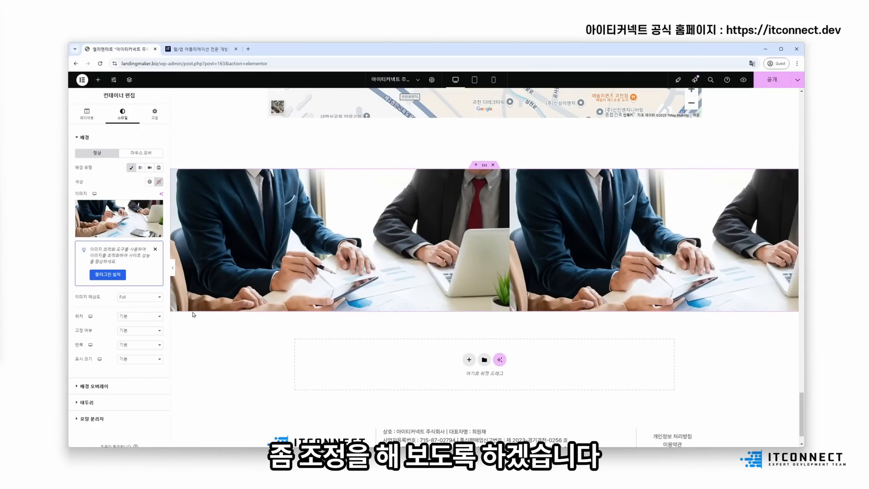
# - Set the background image to no repeat (반복 없음), cover display size and centred position (정중앙)
pyautogui.click(131, 345)
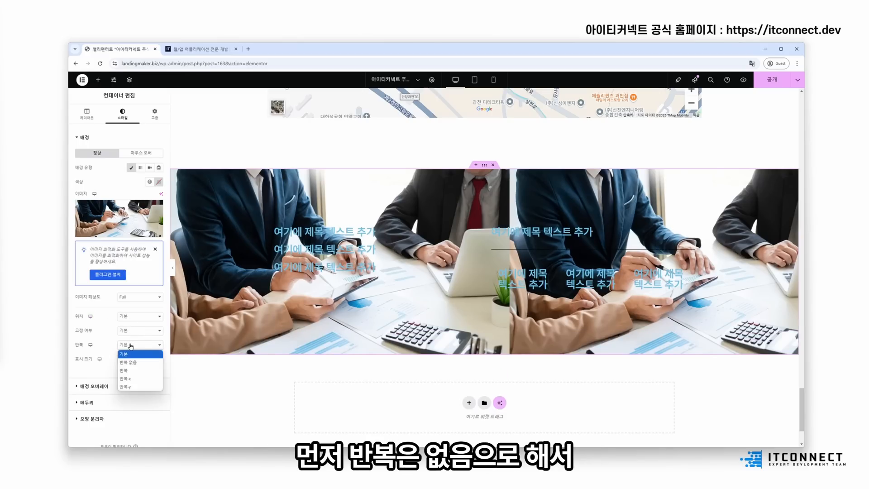
pyautogui.click(128, 362)
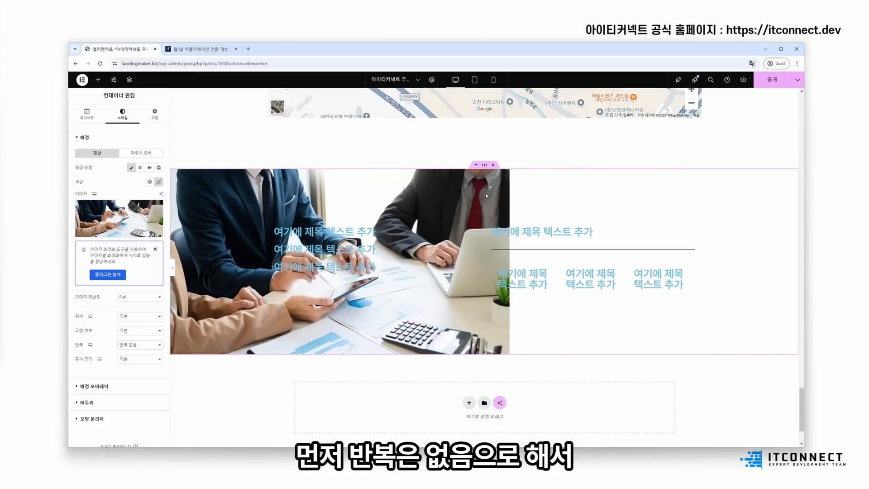
pyautogui.click(144, 360)
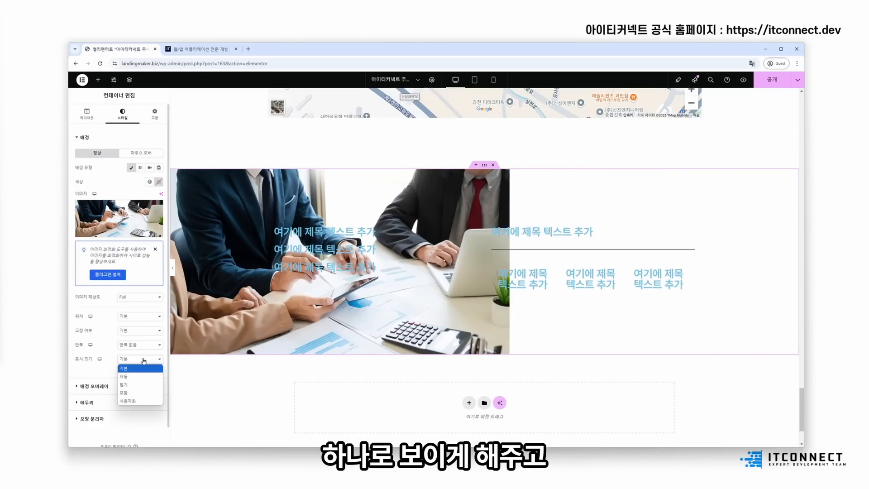
pyautogui.click(131, 385)
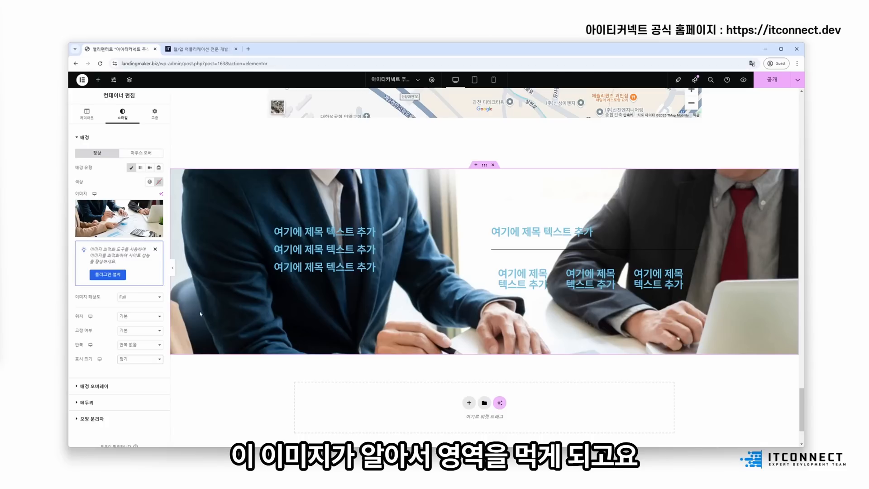
pyautogui.click(136, 317)
pyautogui.click(137, 335)
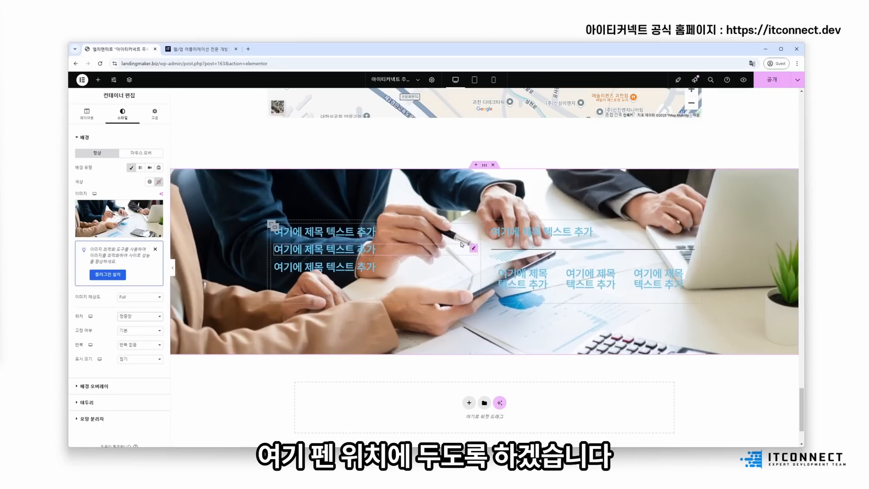
# - Try the top-left, bottom-centre, top-centre and custom offset positions for the background image and return to the centred position (정중앙)
pyautogui.click(135, 317)
pyautogui.click(127, 366)
pyautogui.click(136, 316)
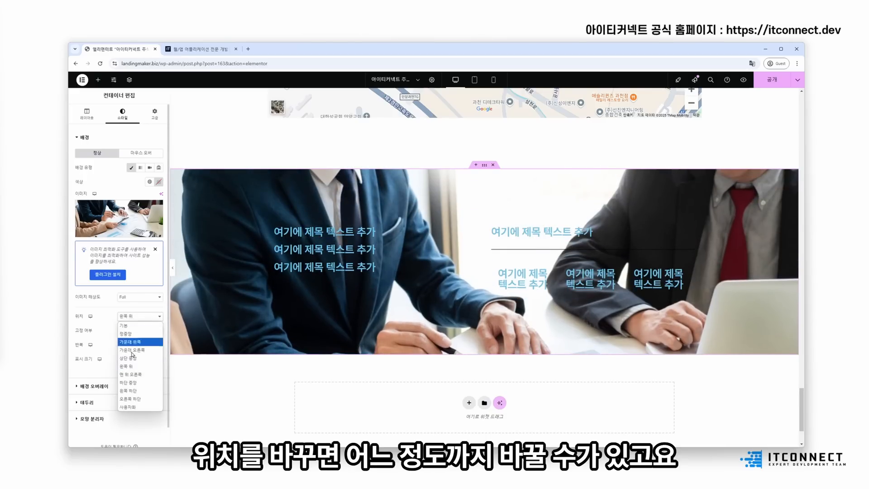
pyautogui.click(128, 383)
pyautogui.click(136, 316)
pyautogui.click(128, 358)
pyautogui.click(135, 316)
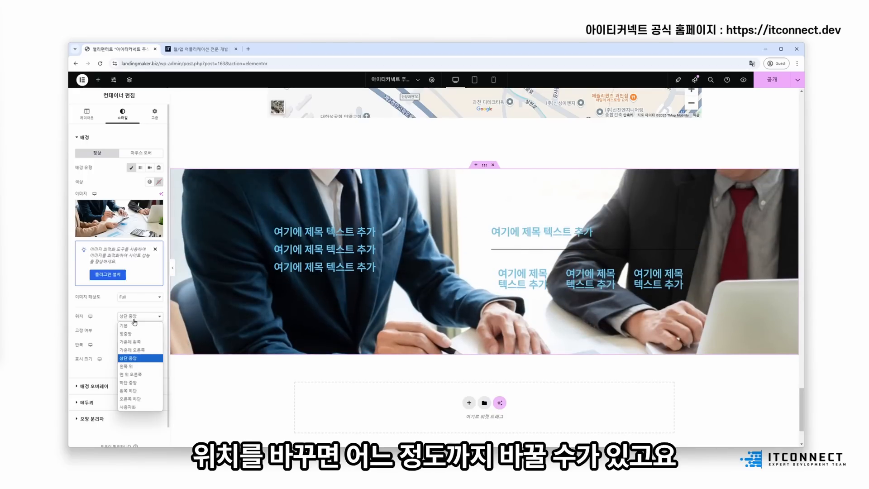
pyautogui.click(128, 407)
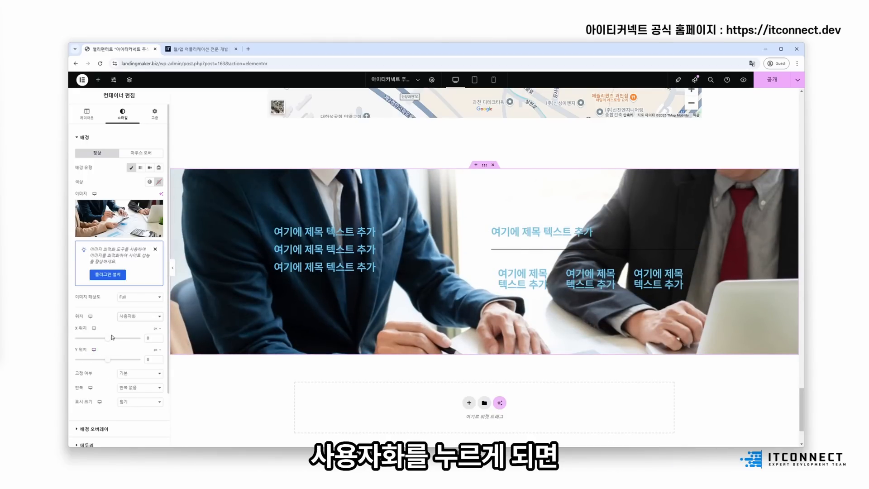
pyautogui.moveTo(111, 339)
pyautogui.mouseDown()
pyautogui.moveTo(124, 339)
pyautogui.moveTo(105, 362)
pyautogui.moveTo(113, 343)
pyautogui.moveTo(93, 342)
pyautogui.mouseUp()
pyautogui.click(144, 316)
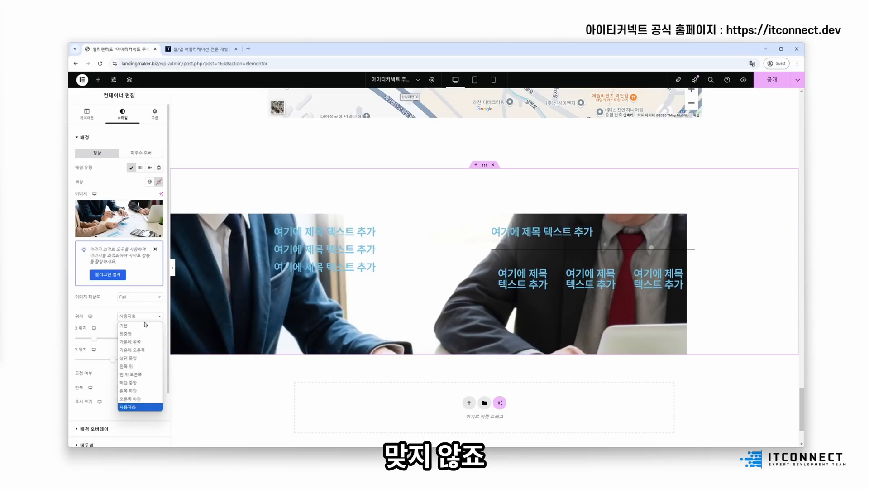
pyautogui.click(142, 334)
pyautogui.click(142, 322)
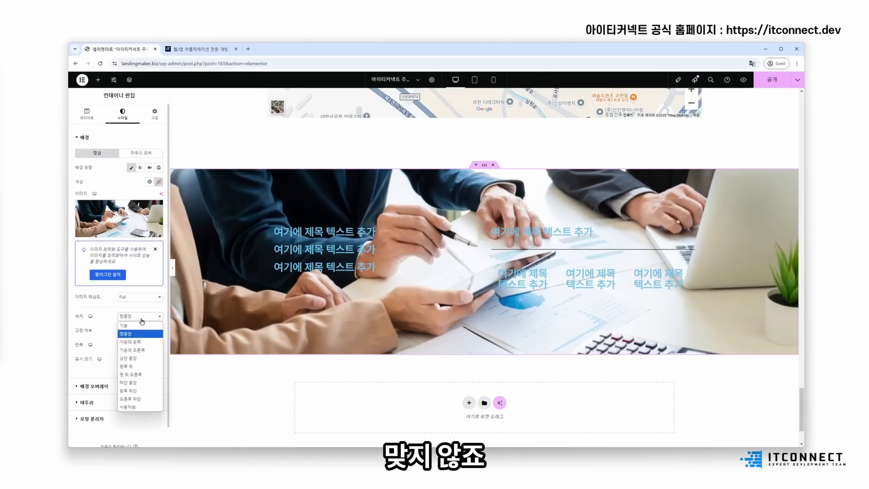
pyautogui.click(141, 321)
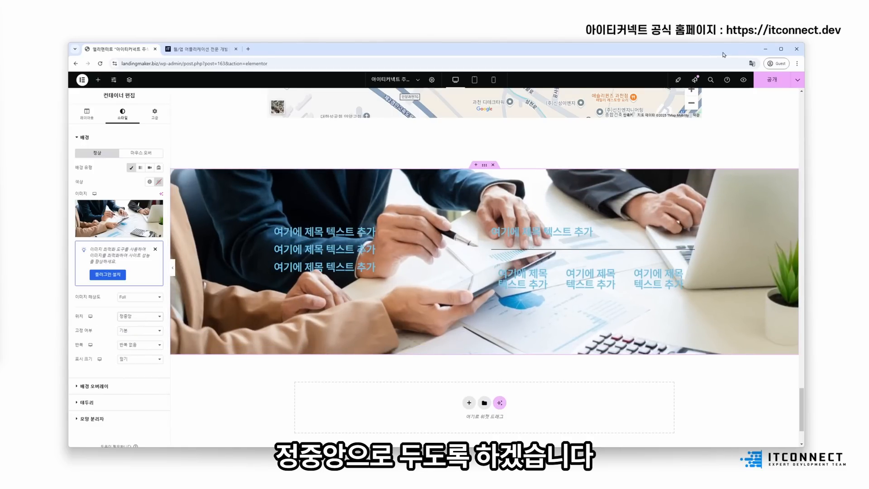
# - Add a classic background overlay to the outermost container and set its colour to black
pyautogui.click(97, 387)
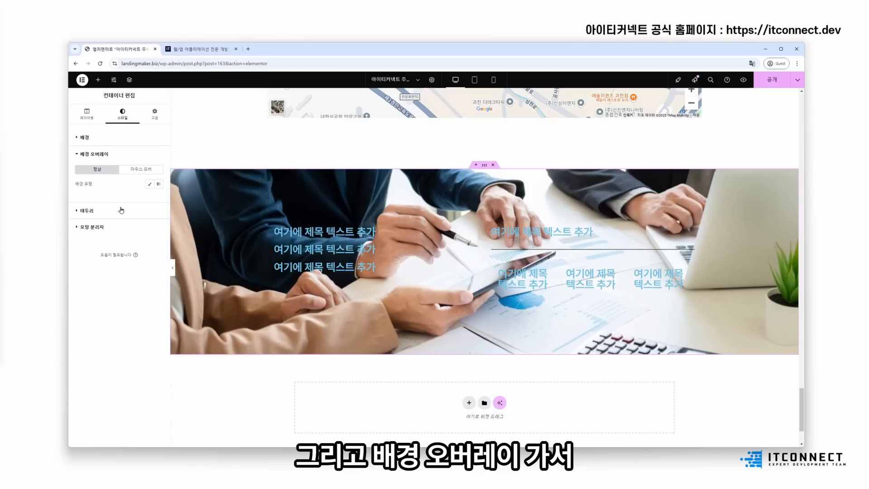
pyautogui.click(148, 185)
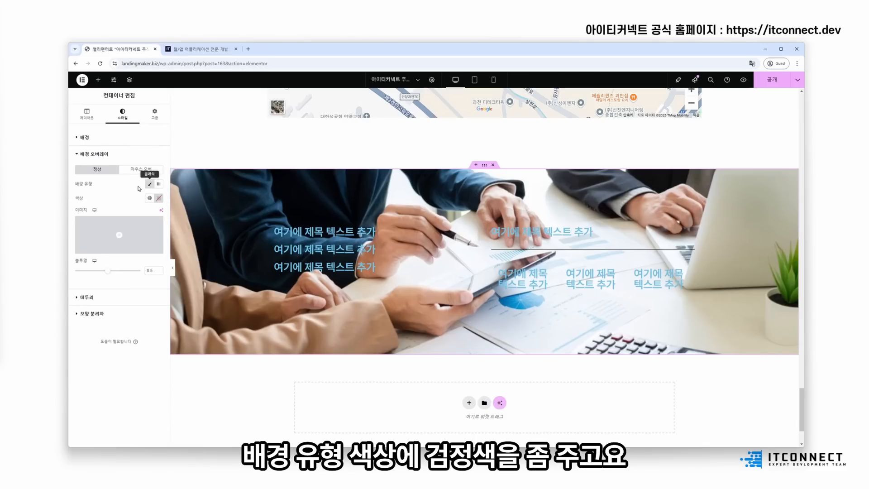
pyautogui.click(158, 200)
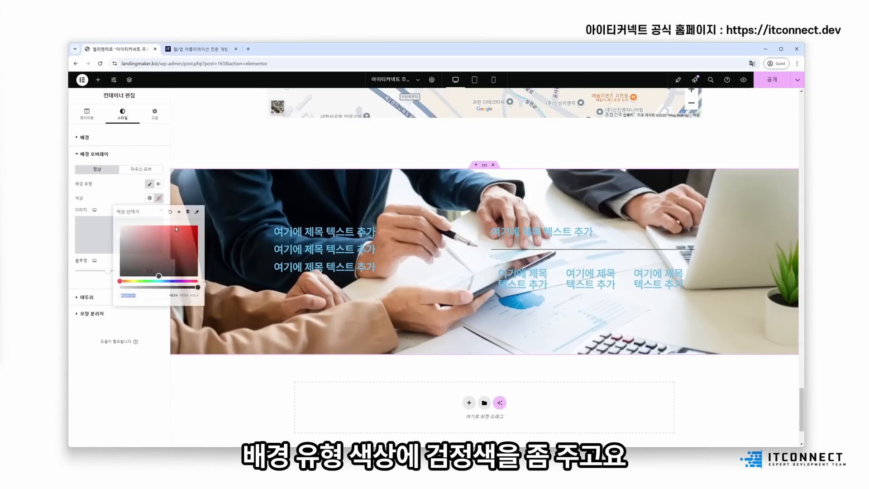
pyautogui.moveTo(152, 254); pyautogui.dragTo(92, 300)
pyautogui.click(88, 394)
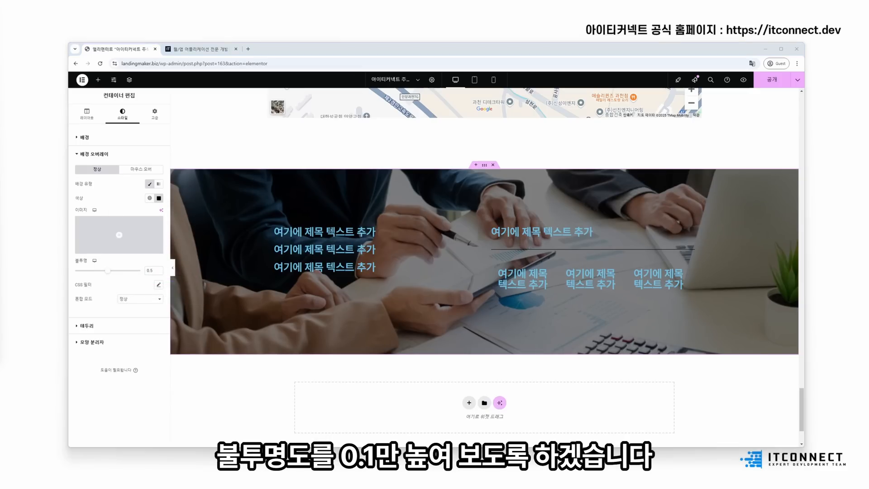
# - Raise the opacity of the outermost container's black background overlay to 0.6
pyautogui.click(159, 270)
pyautogui.click(159, 270)
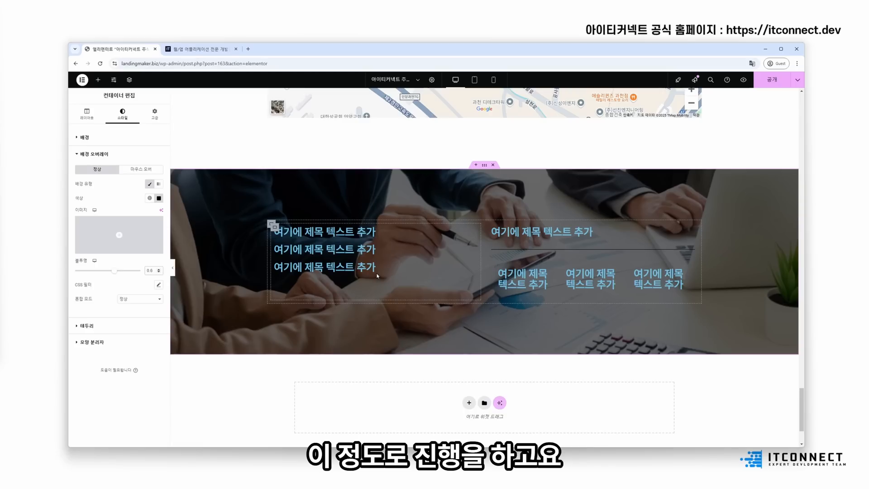
# - Fill the three left-column headings with "지금 바로 신청하세요", "웹사이트, 모바일 앱 제작<br>아직도 고민 중이신가요?" and "고민이 된다면 일단 무료 상담을 받아보세요 상담만으로도 고민을 해결해드리겠습니다"
pyautogui.click(376, 232)
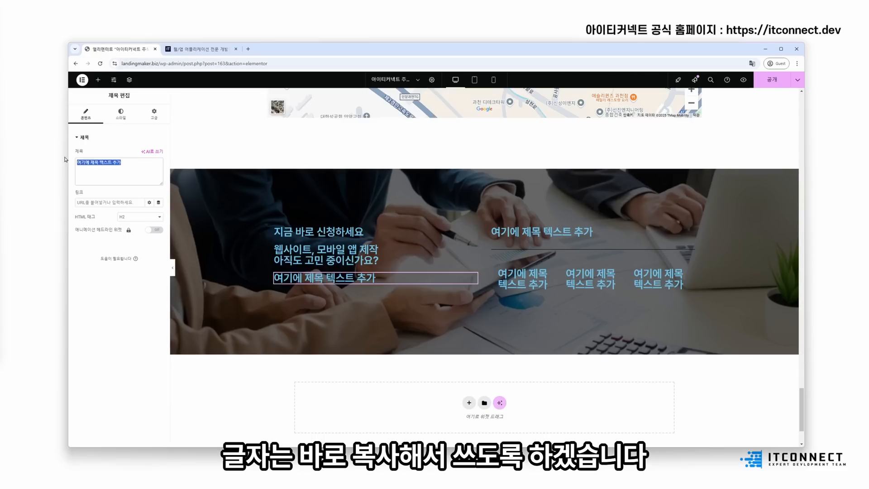
pyautogui.write('고민이 된다면 일단 무료 상담을 받아보세요 상담만으로도 고민을 해결해드리겠습니다')
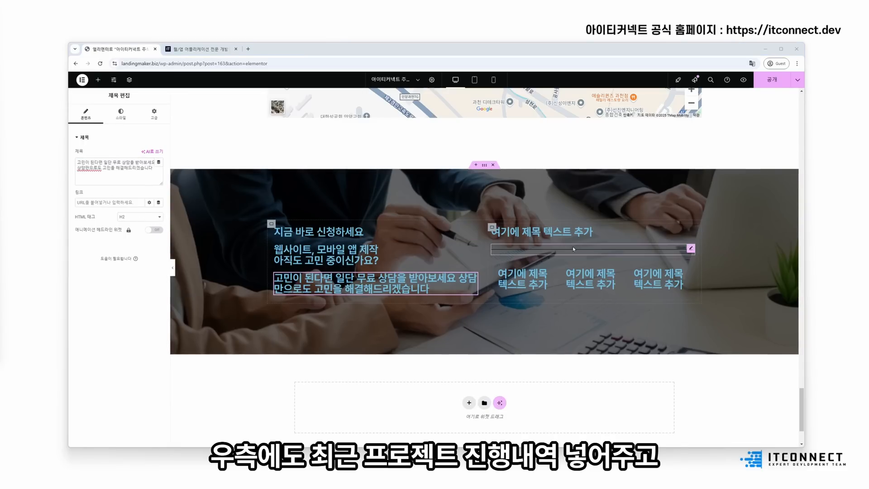
# - Title the right column "최근 프로젝트 진행 내역" and fill its row with "[제작 의뢰] 모바일 교육 홈페이지", "2024.01.16" and "진행 중"
pyautogui.click(566, 232)
pyautogui.moveTo(128, 162); pyautogui.dragTo(76, 162)
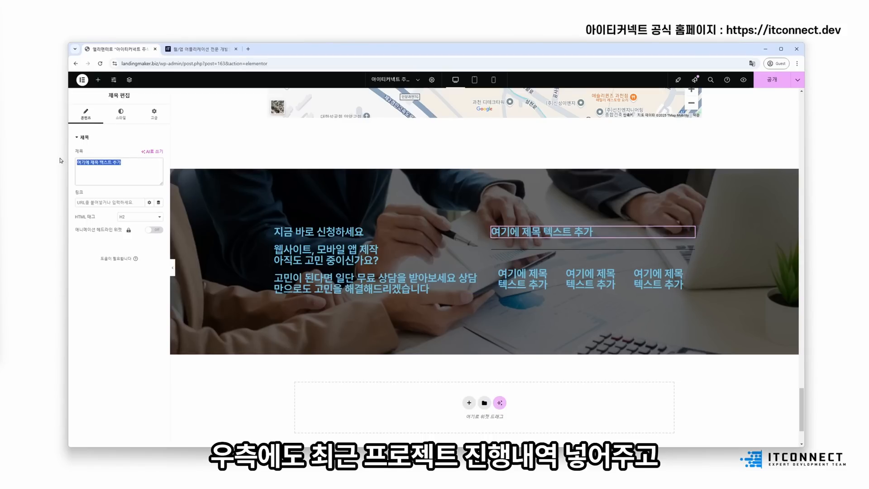
pyautogui.write('최근 프로젝트 진행 내역')
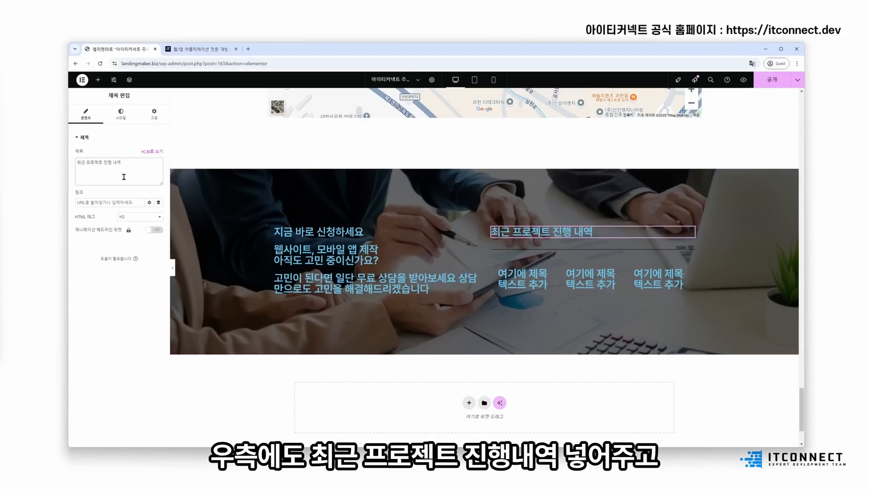
pyautogui.click(523, 279)
pyautogui.moveTo(113, 170); pyautogui.dragTo(49, 164)
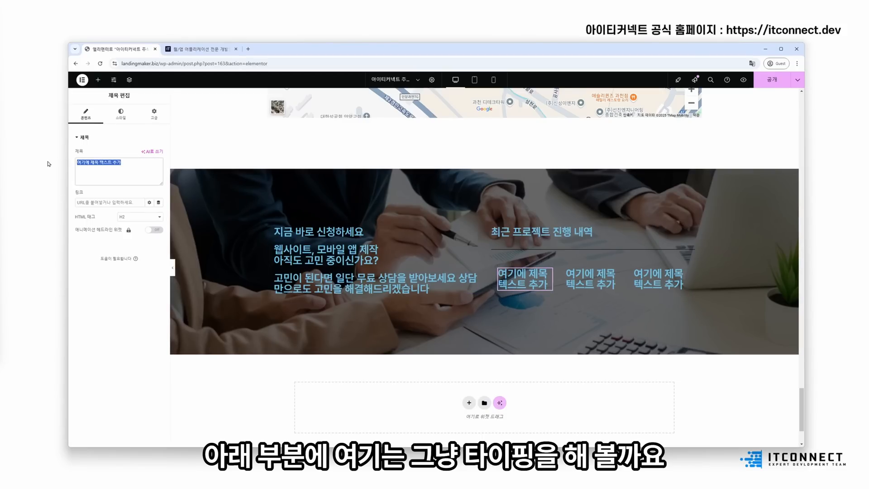
pyautogui.write('[제작 의뢰] 모바일 교육 홈페이지')
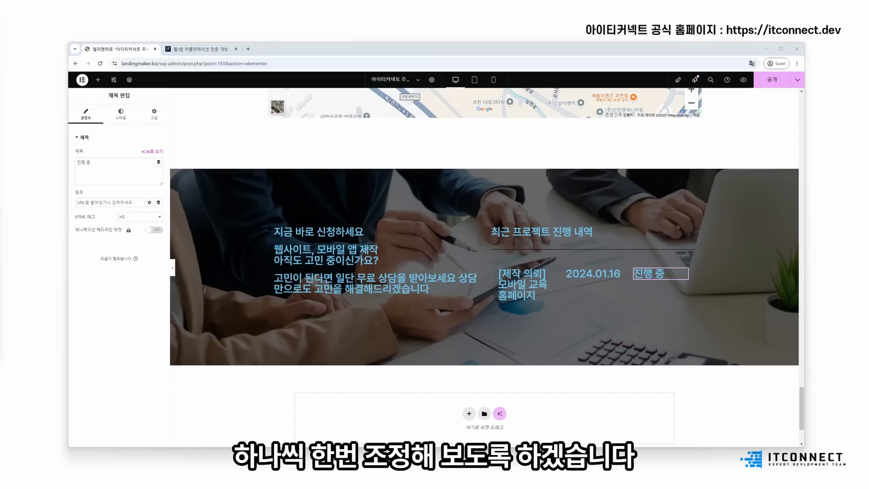
# - Change the HTML tag of all three left-column headings to p
pyautogui.click(317, 232)
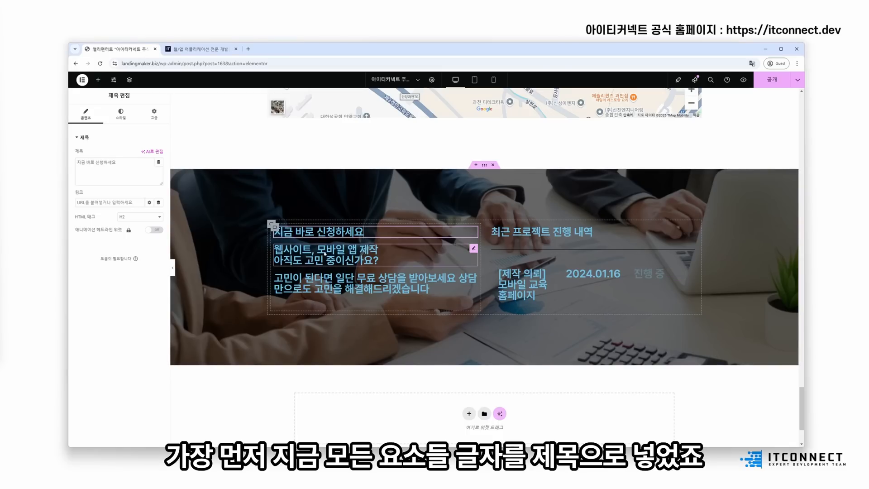
pyautogui.click(353, 282)
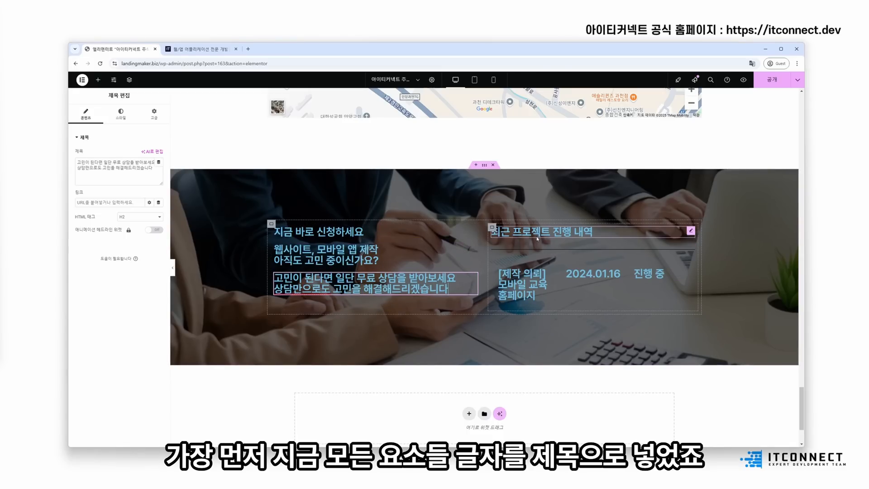
pyautogui.click(302, 234)
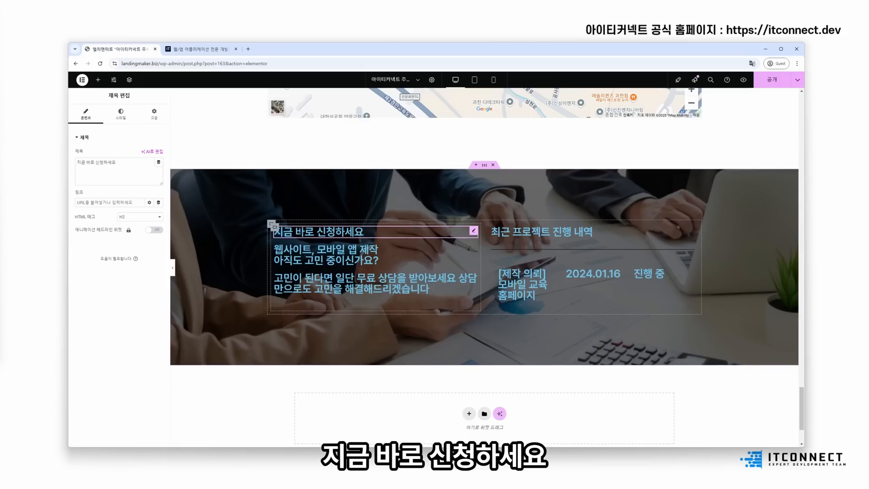
pyautogui.click(130, 217)
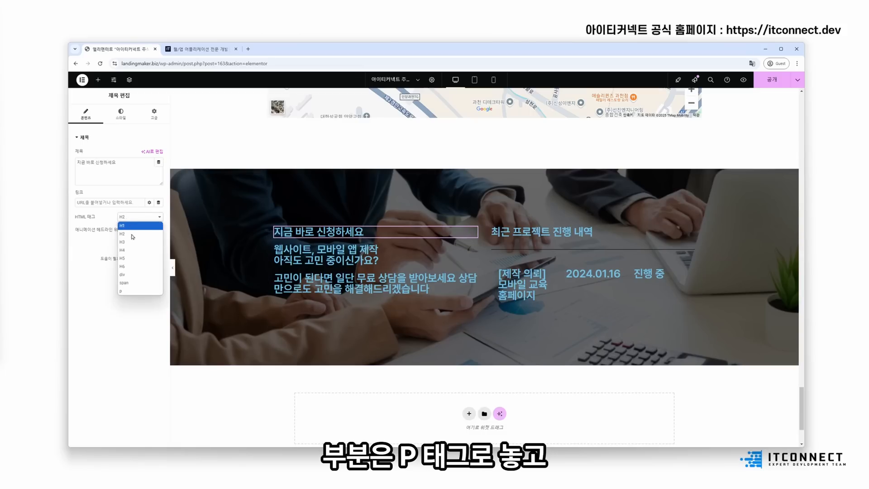
pyautogui.click(127, 292)
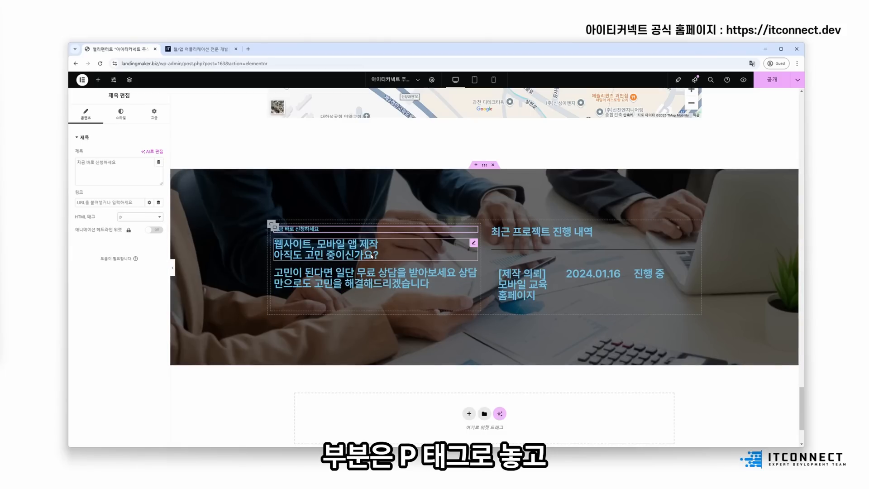
pyautogui.click(318, 246)
pyautogui.click(130, 218)
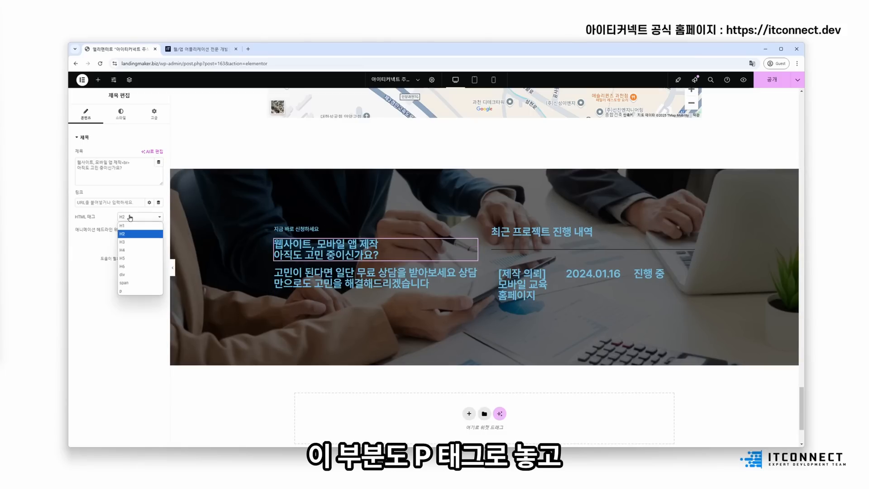
pyautogui.click(130, 292)
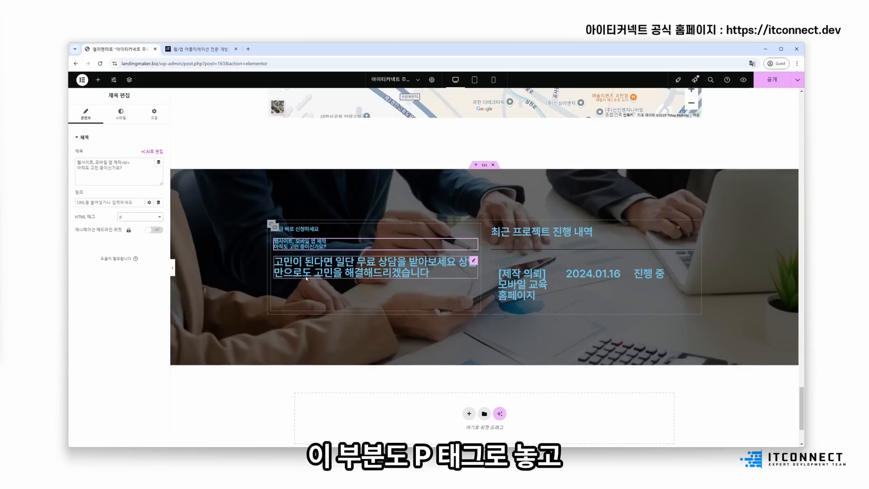
pyautogui.click(308, 270)
pyautogui.click(130, 218)
pyautogui.click(130, 292)
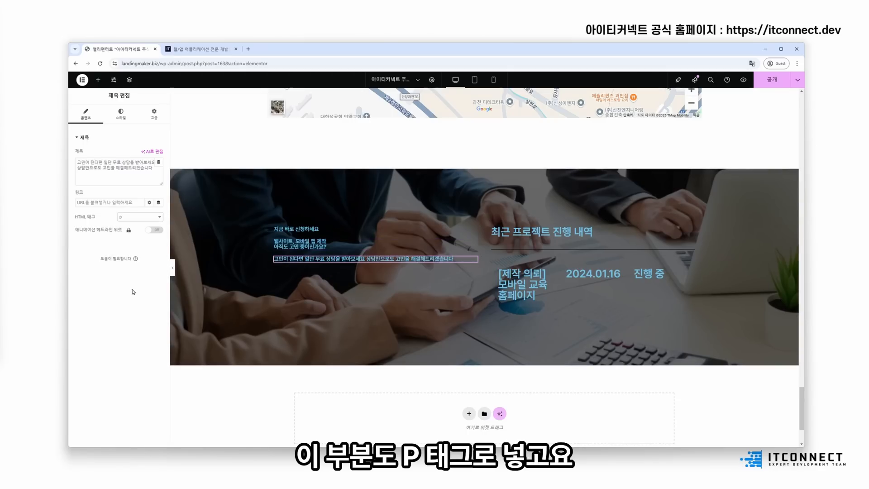
# - Change the HTML tag of the three project-row headings (project name, date and status) to p
pyautogui.click(537, 234)
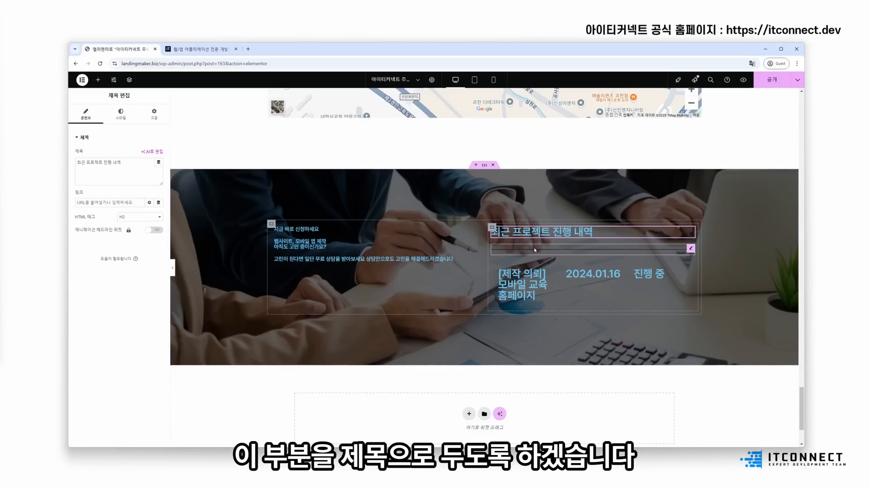
pyautogui.click(531, 281)
pyautogui.click(140, 217)
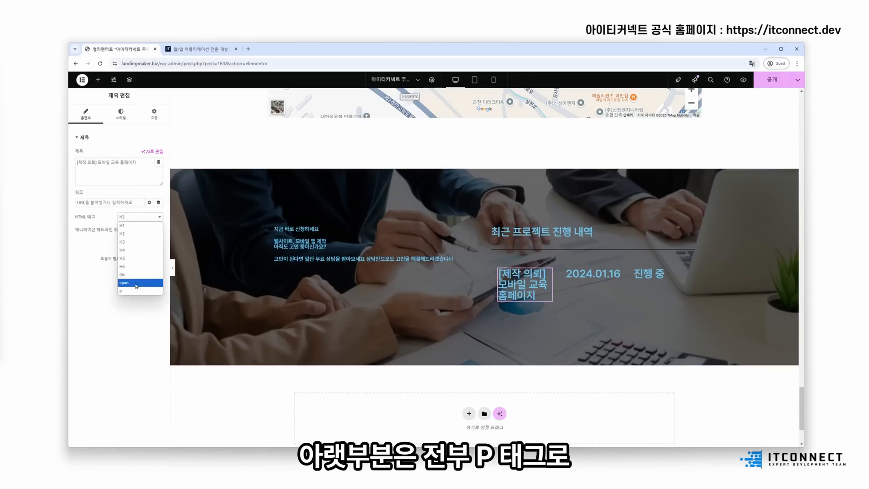
pyautogui.click(131, 285)
pyautogui.click(584, 274)
pyautogui.click(141, 217)
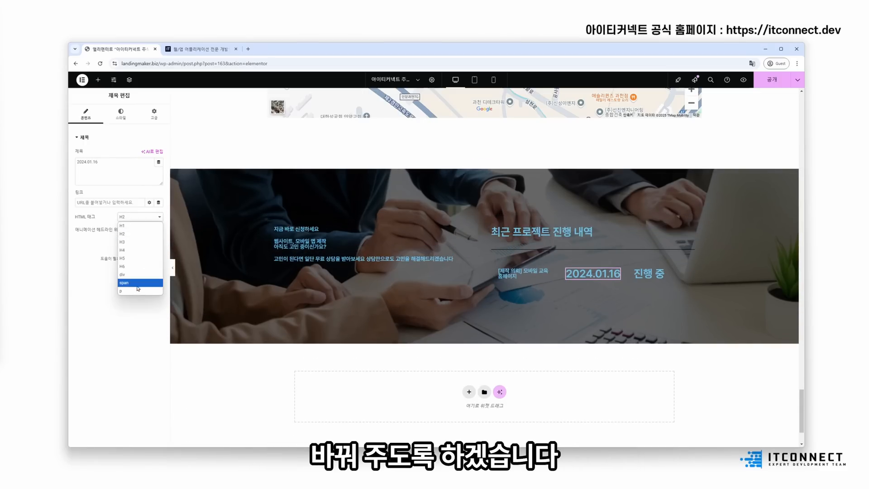
pyautogui.click(132, 284)
pyautogui.click(641, 276)
pyautogui.click(140, 217)
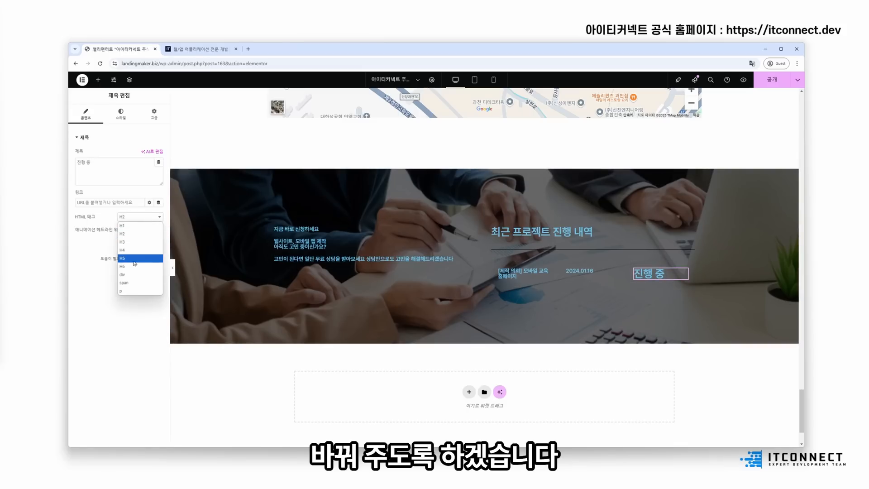
pyautogui.click(132, 285)
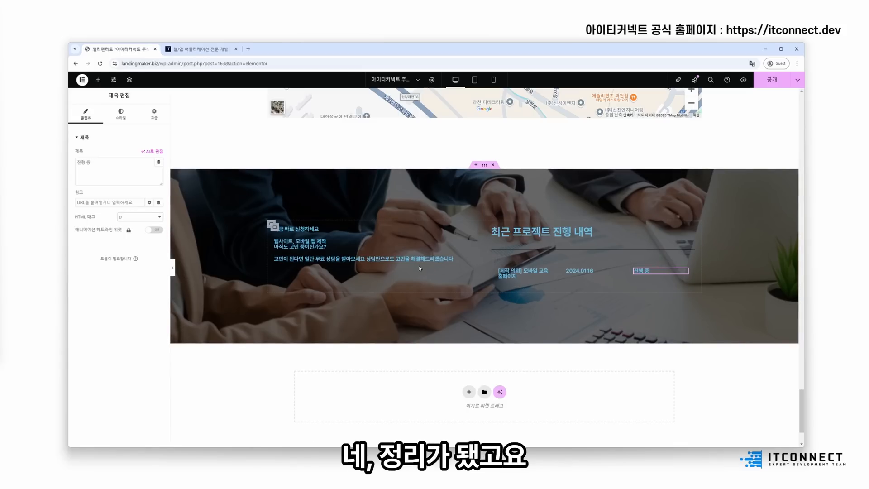
# - Style the "지금 바로 신청하세요" heading with white text and a 24 px font size
pyautogui.click(302, 228)
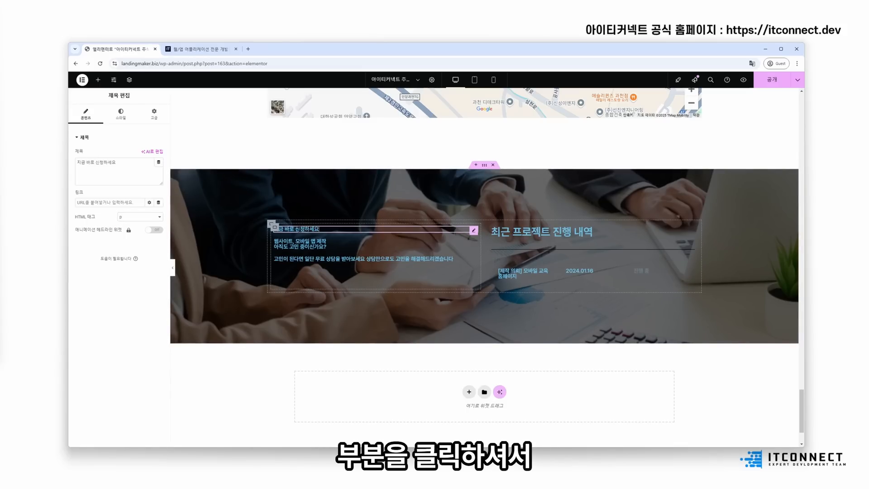
pyautogui.click(131, 114)
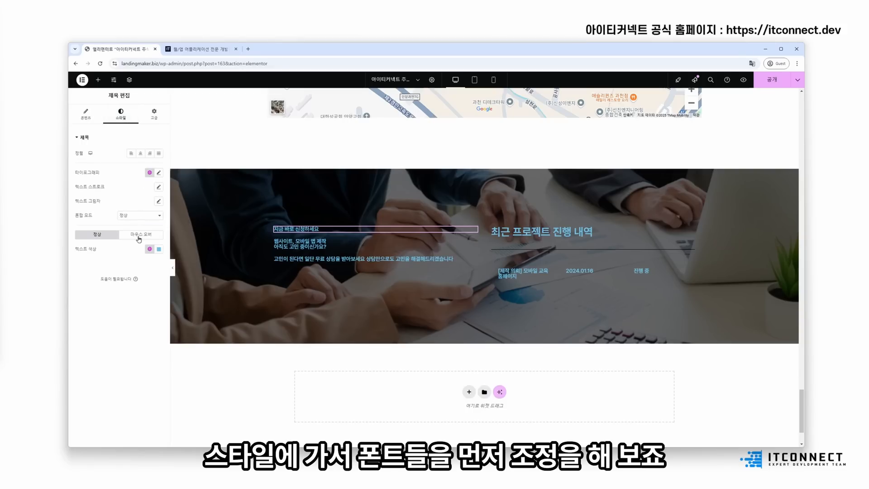
pyautogui.click(159, 249)
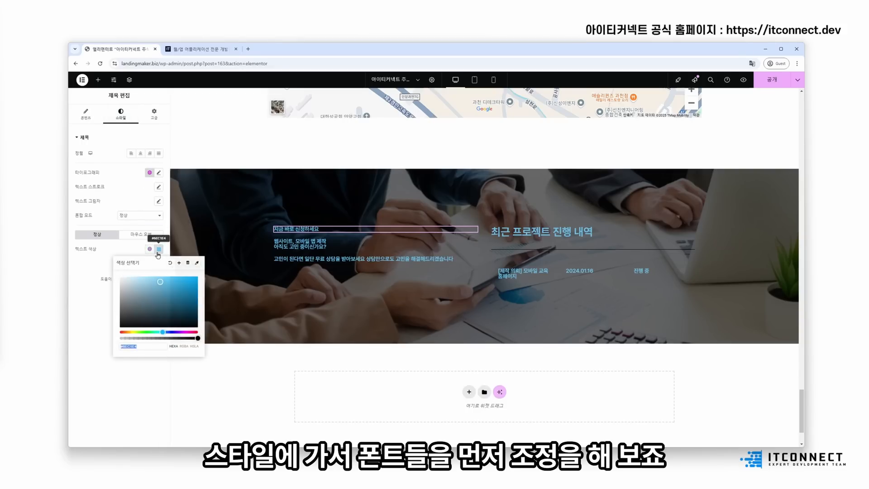
pyautogui.click(137, 369)
pyautogui.click(159, 173)
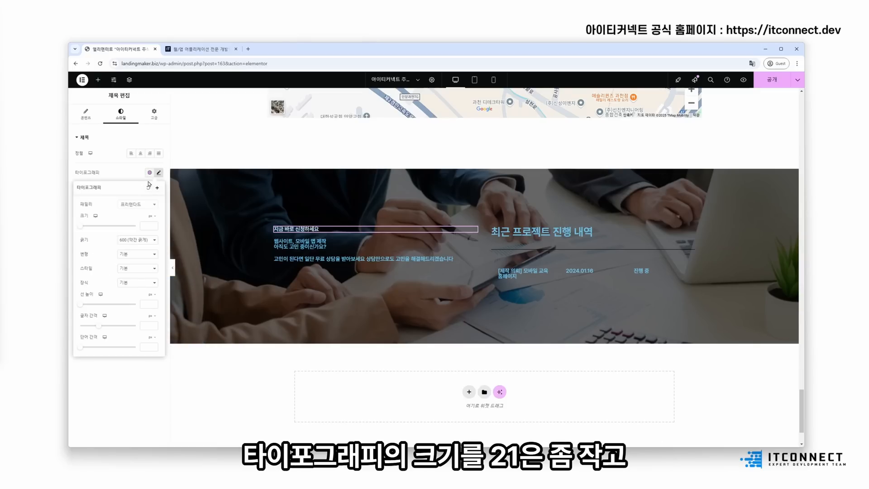
pyautogui.click(150, 226)
pyautogui.write('121')
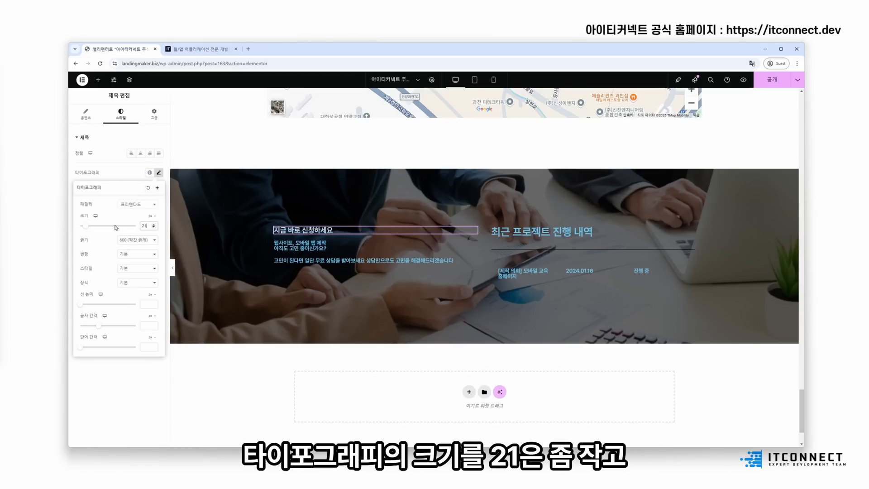
pyautogui.click(153, 225)
pyautogui.click(154, 224)
pyautogui.click(154, 225)
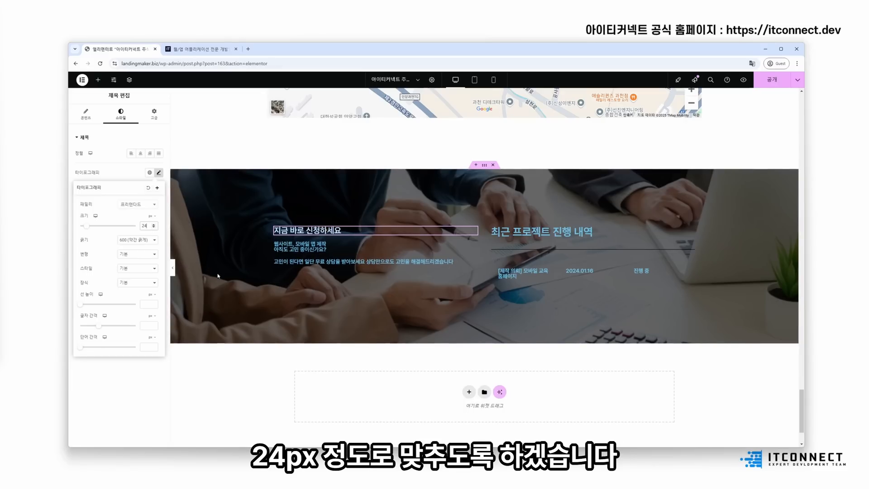
# - Set the text colour of the "웹사이트, 모바일 앱 제작 아직도 고민 중이신가요?" heading to white (#FFFFFF)
pyautogui.click(323, 249)
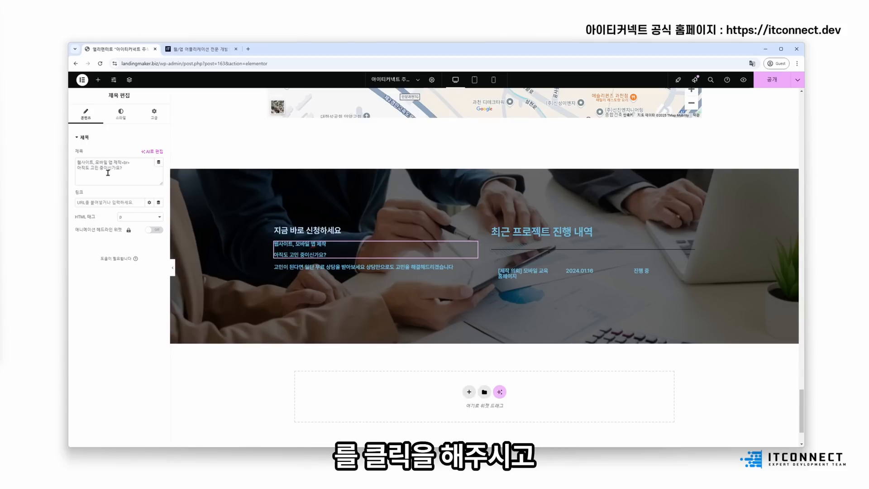
pyautogui.click(121, 114)
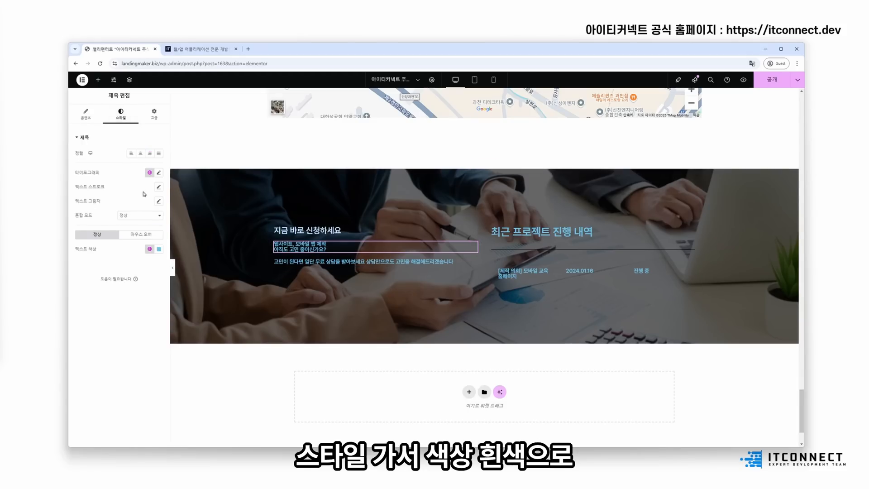
pyautogui.click(159, 250)
pyautogui.moveTo(158, 290); pyautogui.dragTo(70, 250)
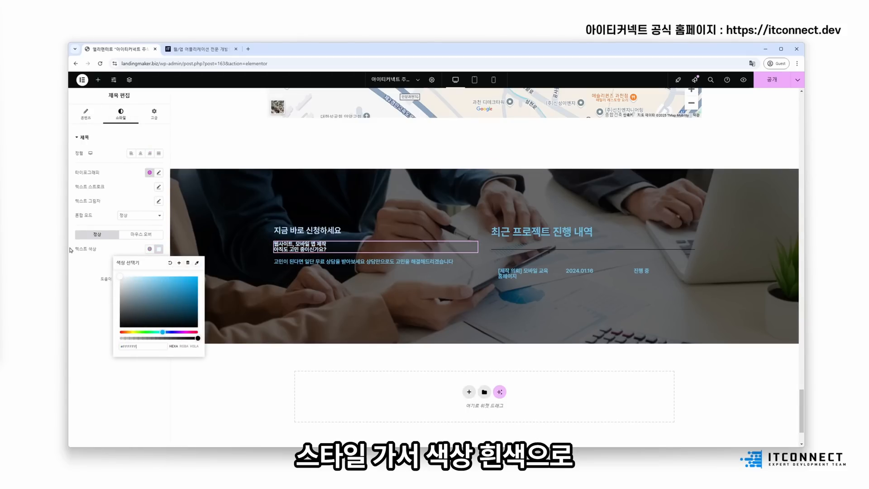
# - Give the two-line "웹사이트, 모바일 앱 제작" heading weight 700 (굵게), a 48 px font size and a 58 px line height
pyautogui.click(159, 172)
pyautogui.click(138, 240)
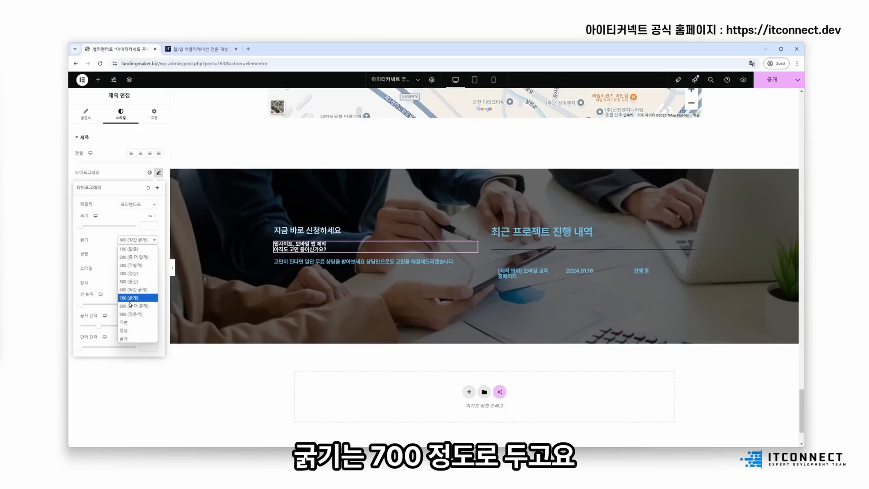
pyautogui.click(132, 306)
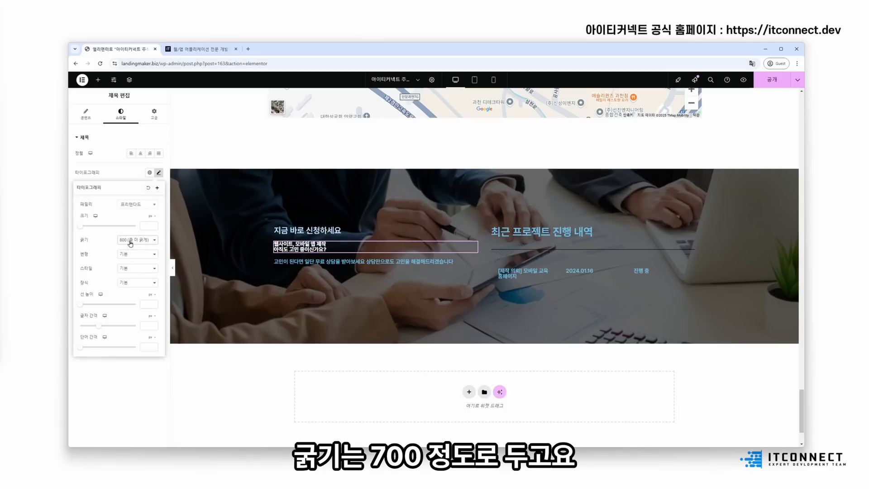
pyautogui.click(132, 242)
pyautogui.click(132, 298)
pyautogui.click(150, 225)
pyautogui.write('48')
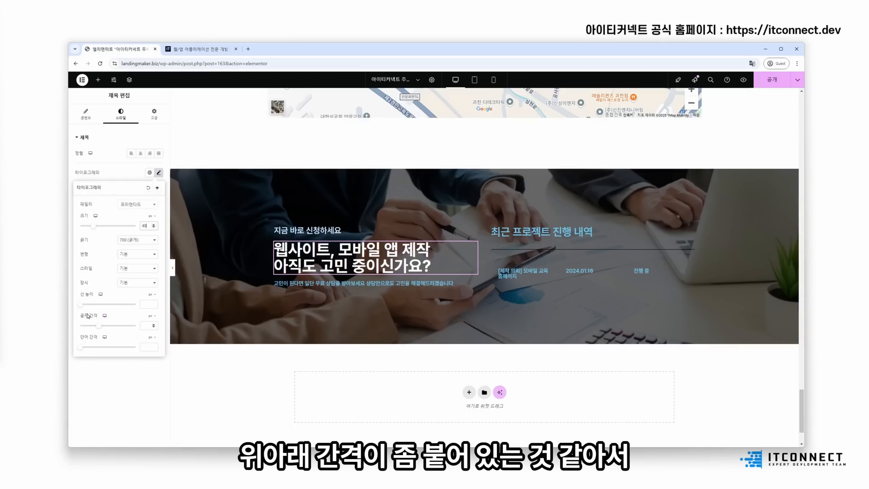
pyautogui.moveTo(82, 309); pyautogui.dragTo(115, 307)
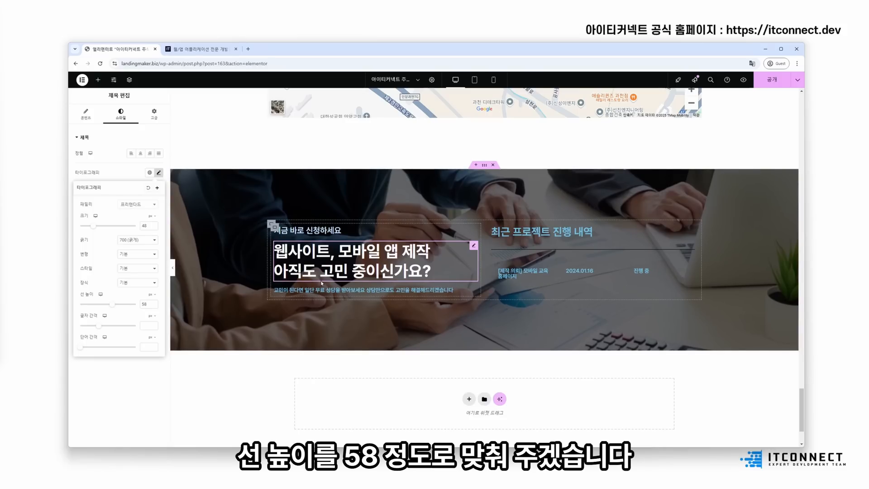
# - Select the description under the main heading and the main heading itself to compare their line breaks while selected
pyautogui.click(365, 288)
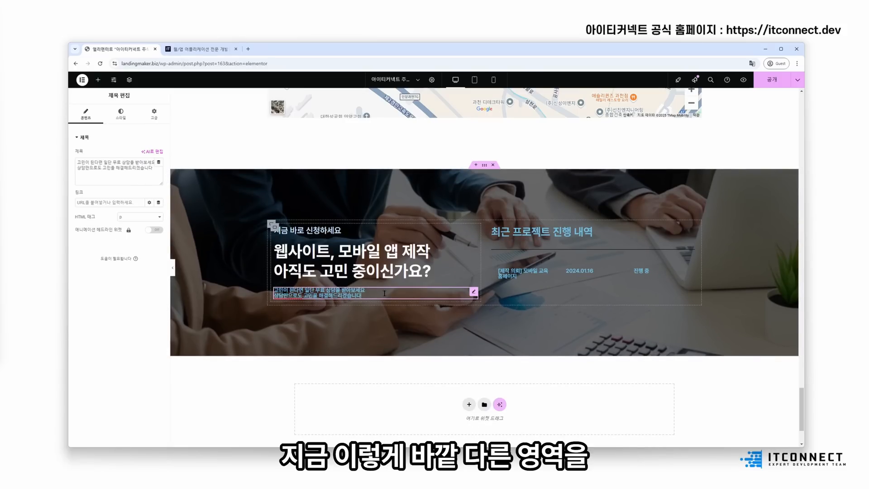
pyautogui.click(370, 267)
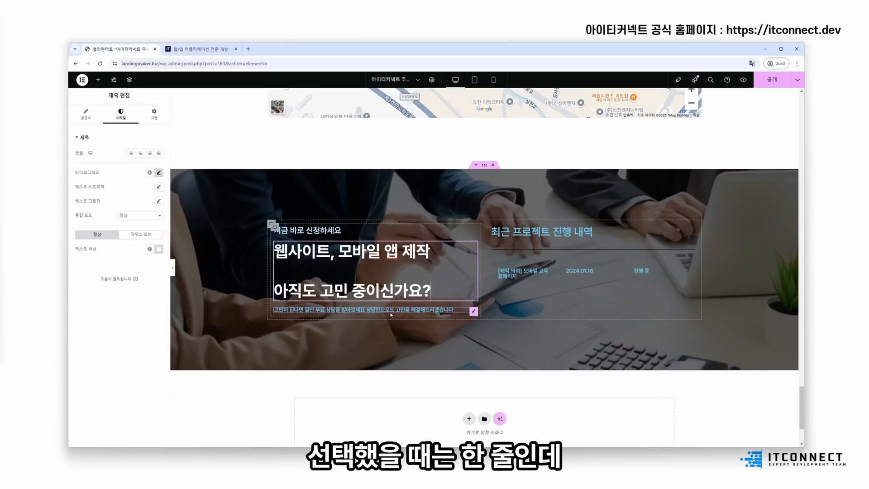
# - Edit the line breaks in the description and the main heading to compare how each displays on the page
pyautogui.click(474, 311)
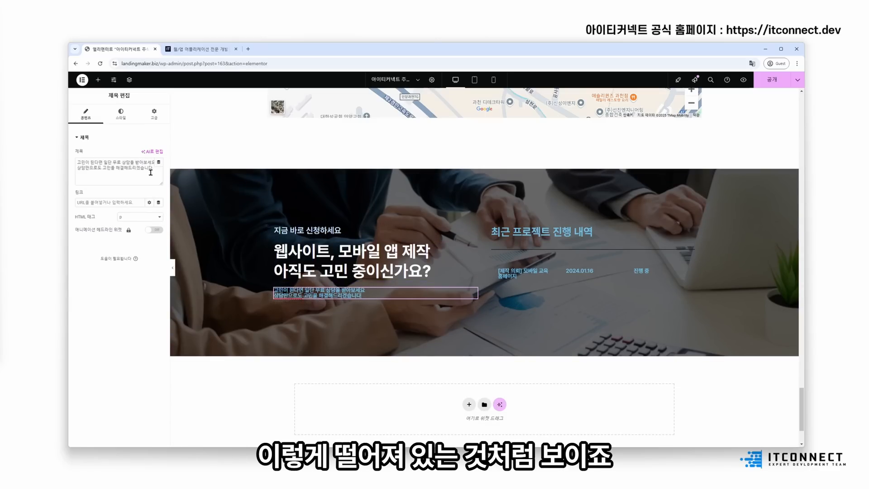
pyautogui.click(78, 167)
pyautogui.press('BackSpace')
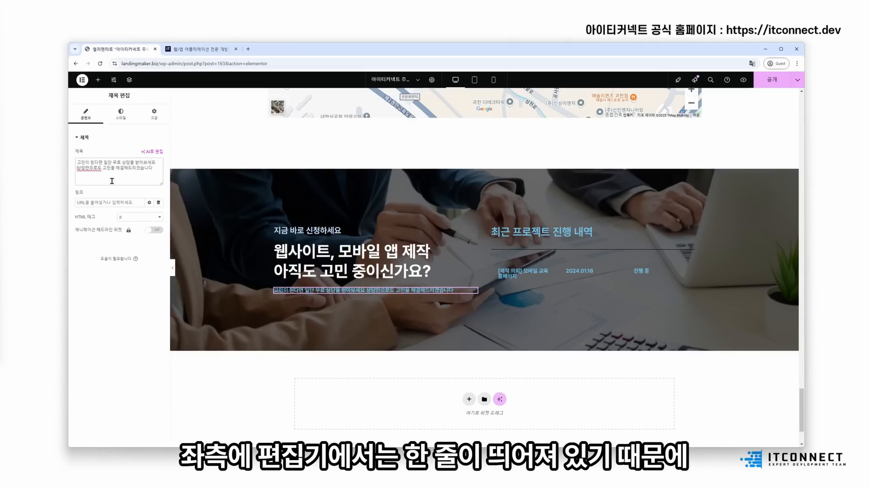
pyautogui.click(275, 272)
pyautogui.press('Return')
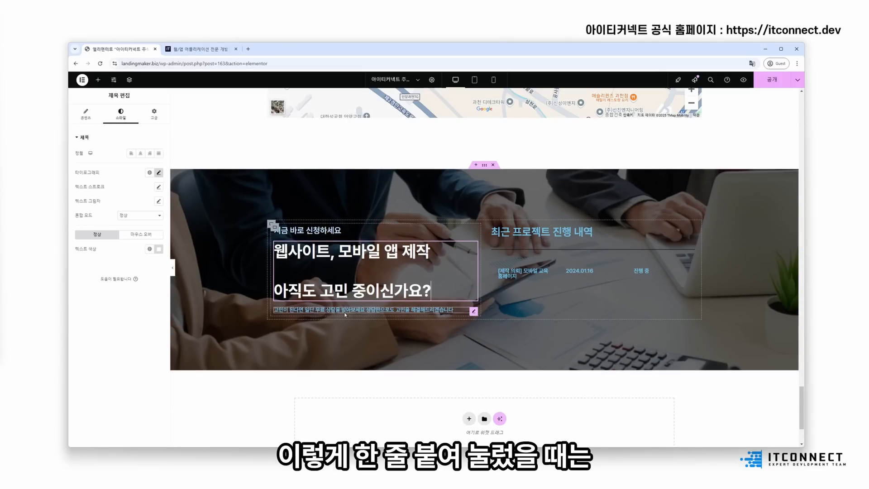
pyautogui.press('BackSpace')
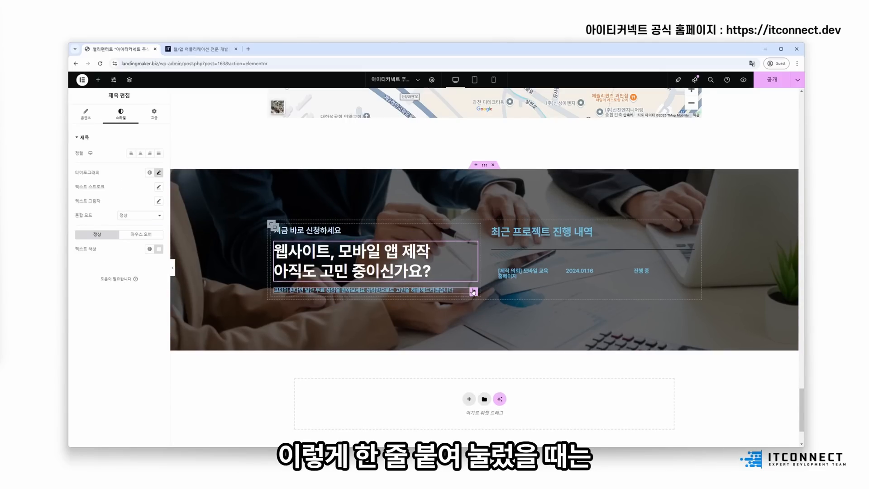
# - Add a <br> tag after "고민이 된다면 일단 무료 상담을 받아보세요" in the description's source text
pyautogui.click(471, 292)
pyautogui.doubleClick(384, 289)
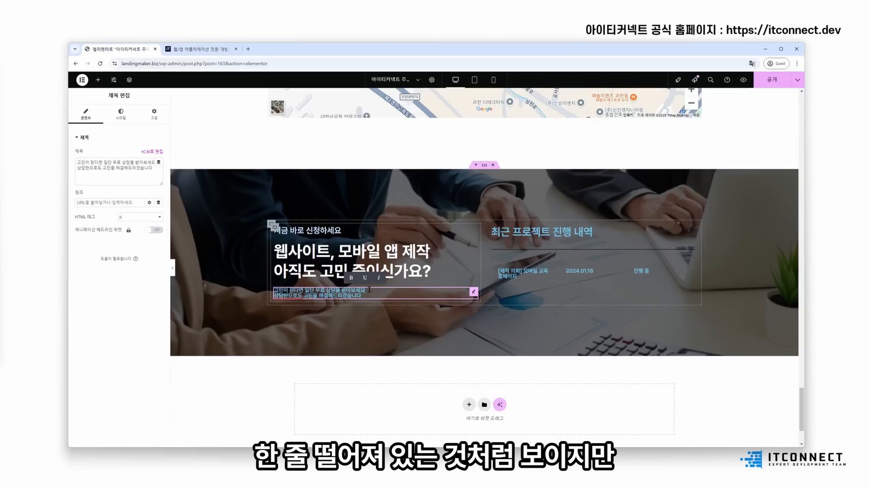
pyautogui.click(370, 289)
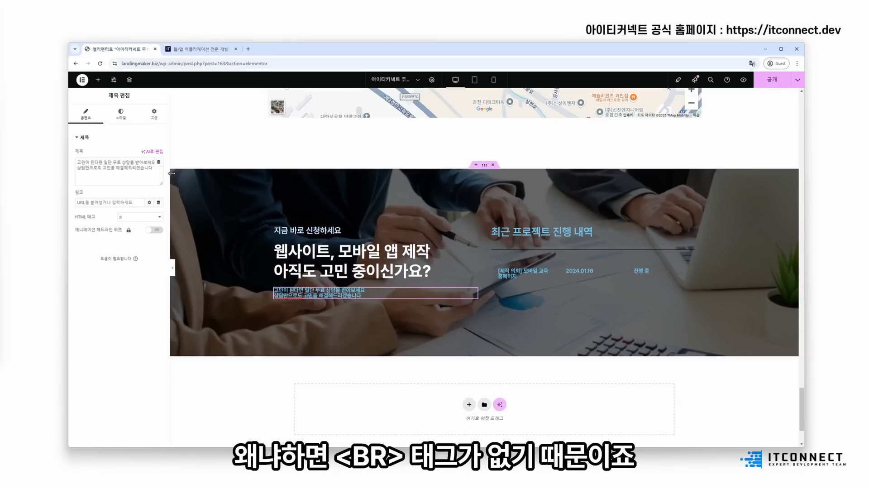
pyautogui.click(133, 162)
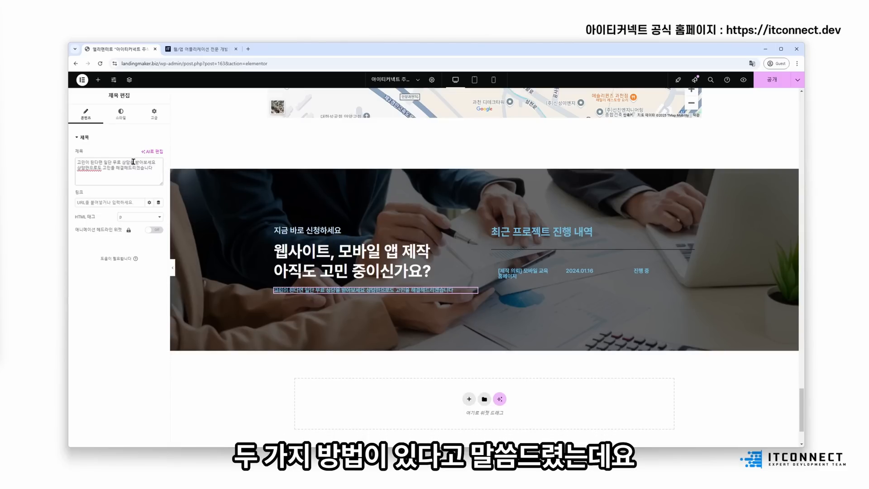
pyautogui.write('<ㅠ')
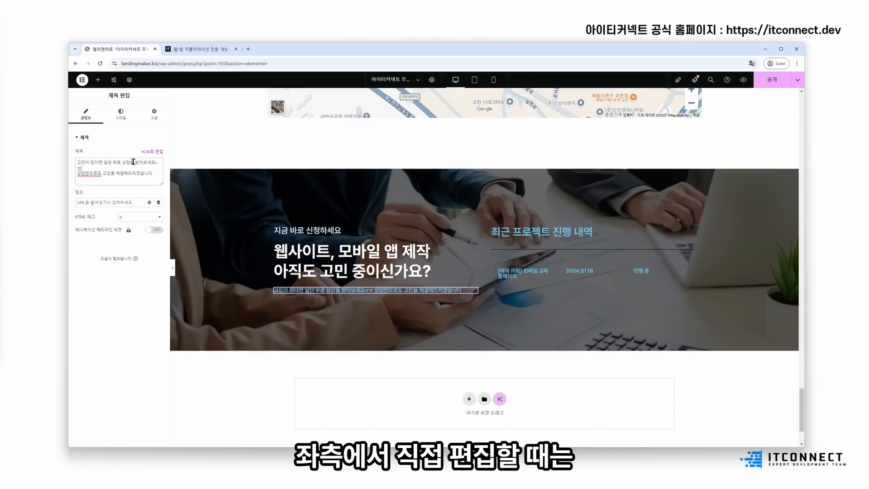
pyautogui.press('BackSpace')
pyautogui.press('BackSpace')
pyautogui.write('br>')
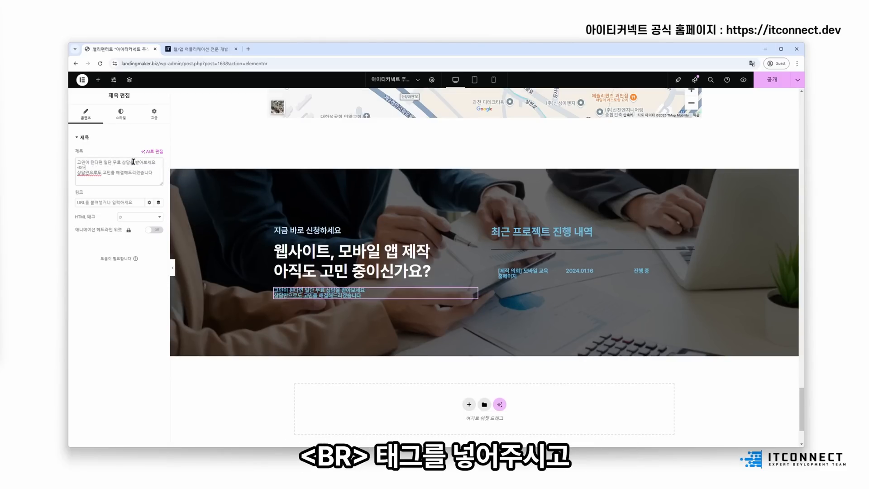
# - Delete the <br> tag from the description's source text
pyautogui.press('BackSpace')
pyautogui.press('BackSpace')
pyautogui.press('BackSpace')
pyautogui.press('BackSpace')
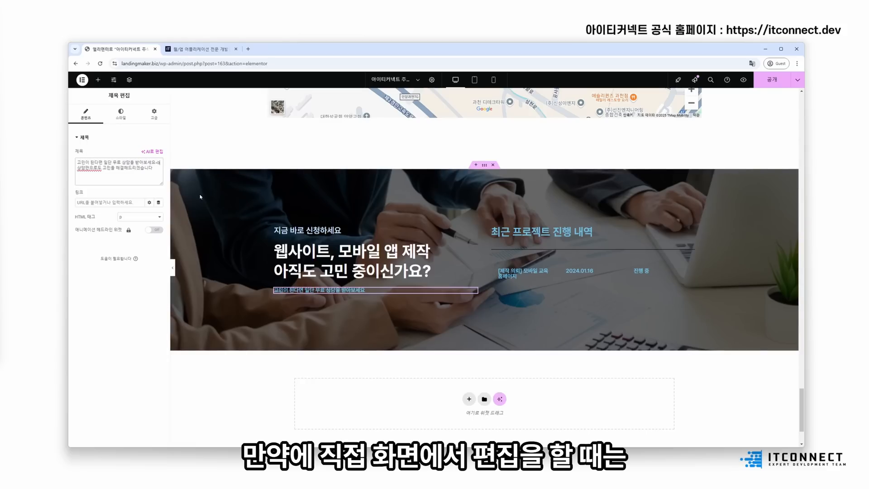
# - Replace the line break before "상담만으로도" directly in the on-page description and check its source text for the <br> tag
pyautogui.click(373, 290)
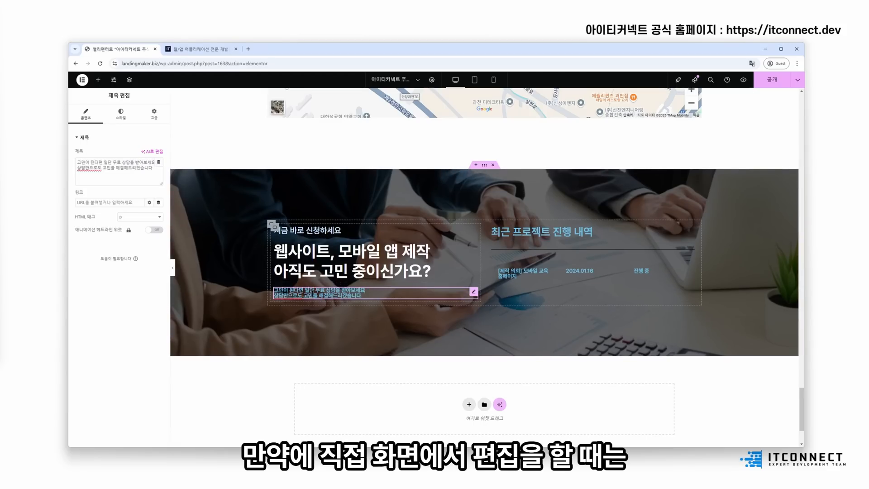
pyautogui.press('BackSpace')
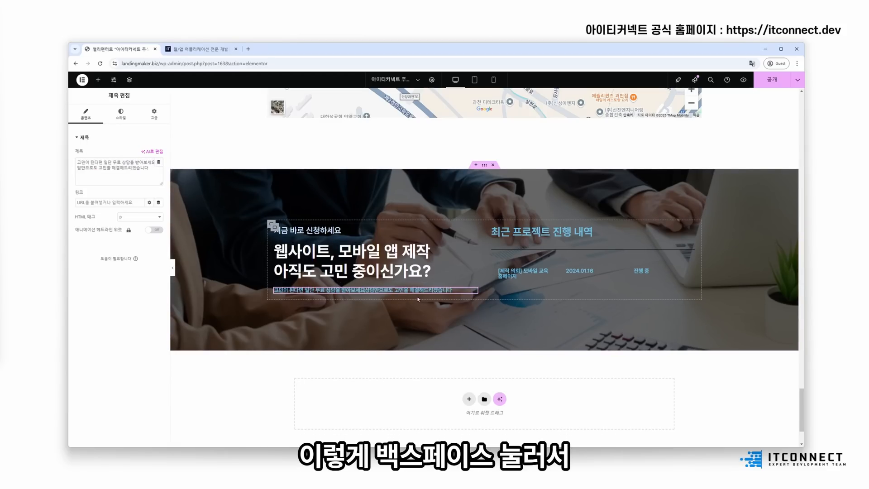
pyautogui.press('Return')
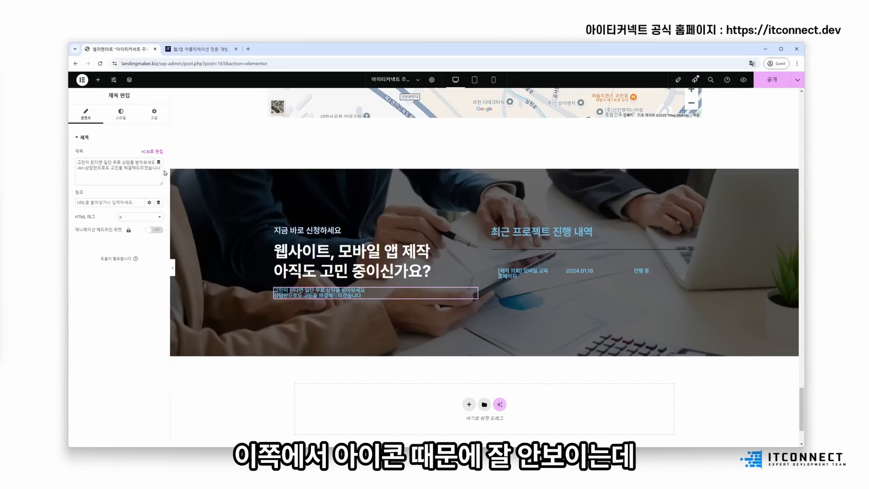
pyautogui.moveTo(169, 161); pyautogui.dragTo(191, 161)
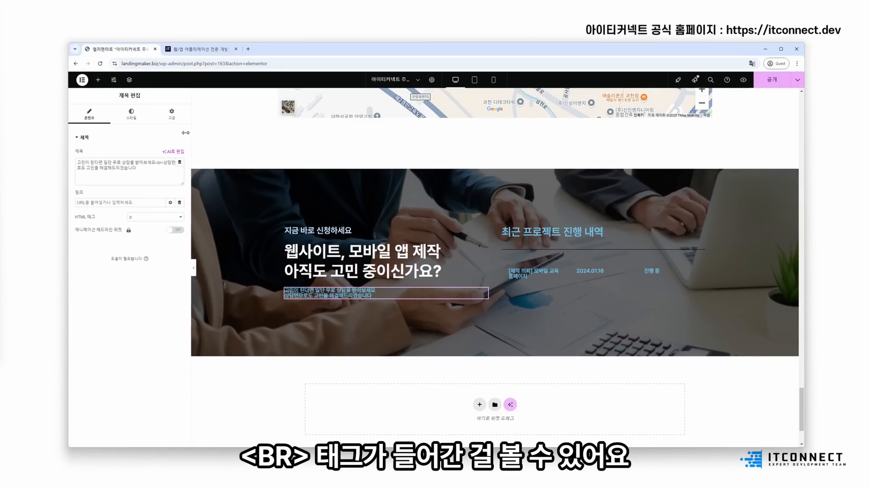
pyautogui.moveTo(186, 133)
pyautogui.mouseDown()
pyautogui.moveTo(158, 133)
pyautogui.moveTo(172, 132)
pyautogui.mouseUp()
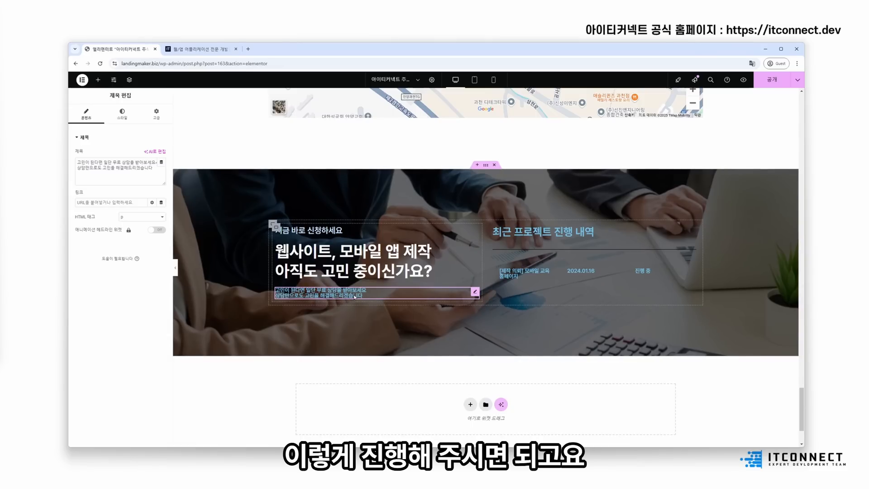
# - Set the description's text colour to white (#FFFFFF)
pyautogui.click(123, 114)
pyautogui.click(161, 251)
pyautogui.moveTo(138, 286); pyautogui.dragTo(68, 244)
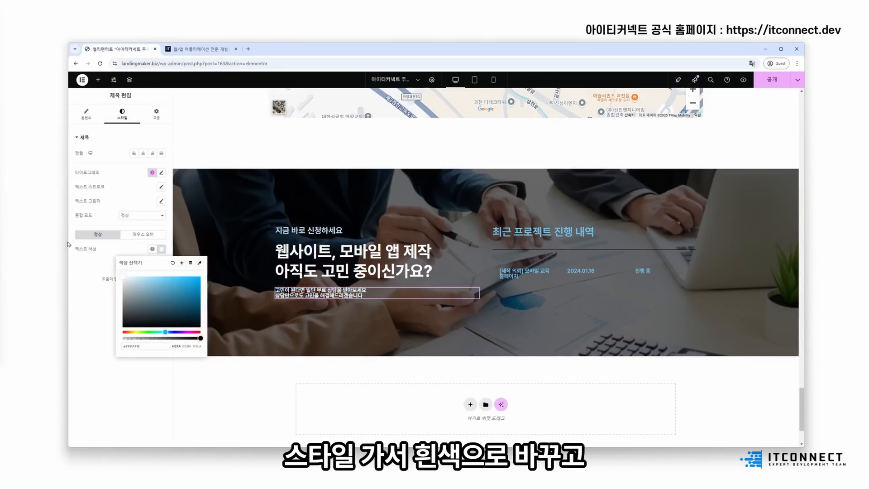
# - Try centre and left alignment on the description and clear the alignment setting
pyautogui.click(143, 153)
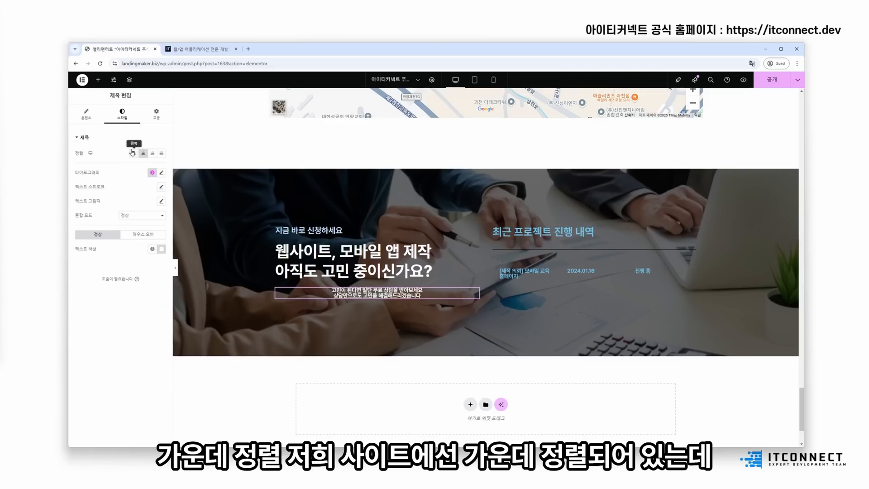
pyautogui.click(133, 153)
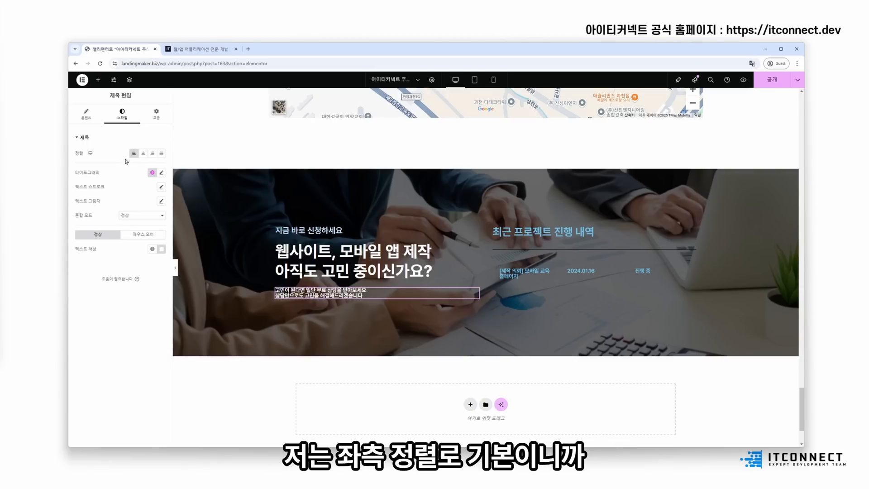
pyautogui.click(134, 153)
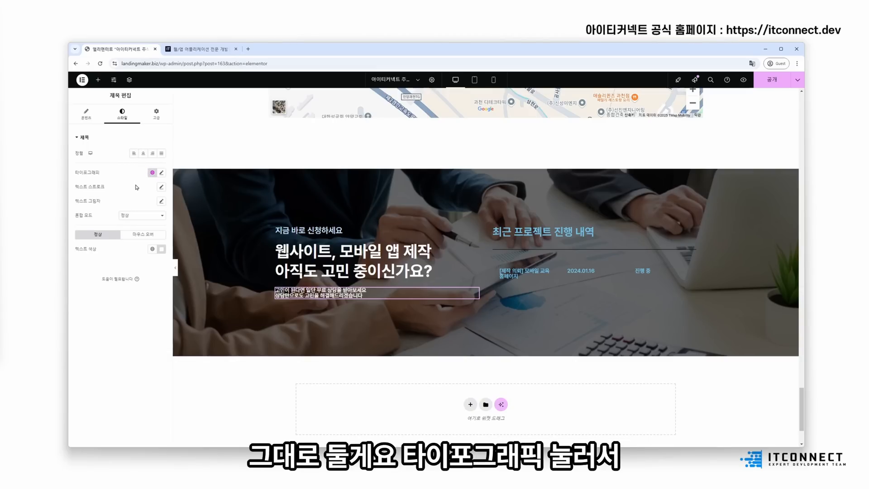
# - Give the description a 21 px font size, weight 400 (정상) and a 28 px line height
pyautogui.click(161, 173)
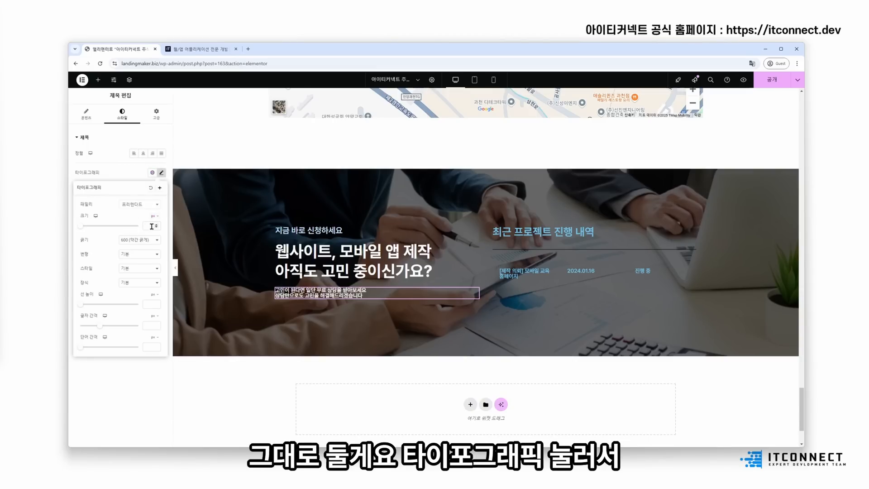
pyautogui.write('28')
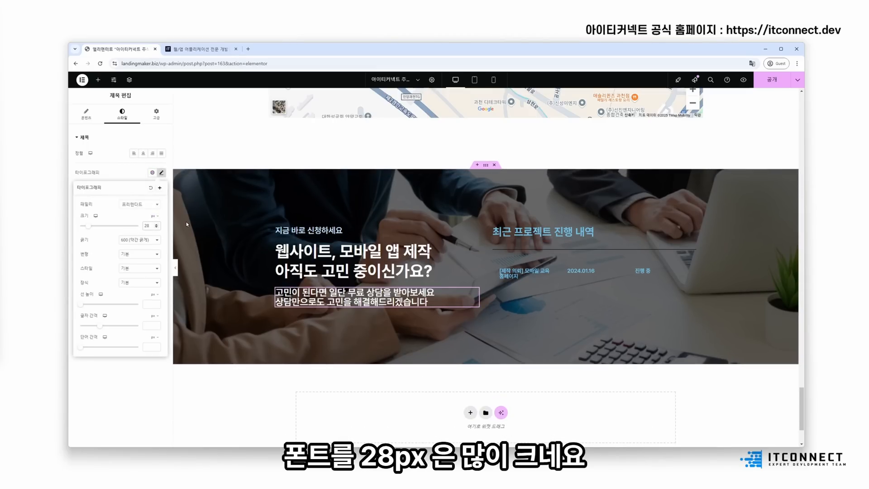
pyautogui.press('BackSpace')
pyautogui.write('1')
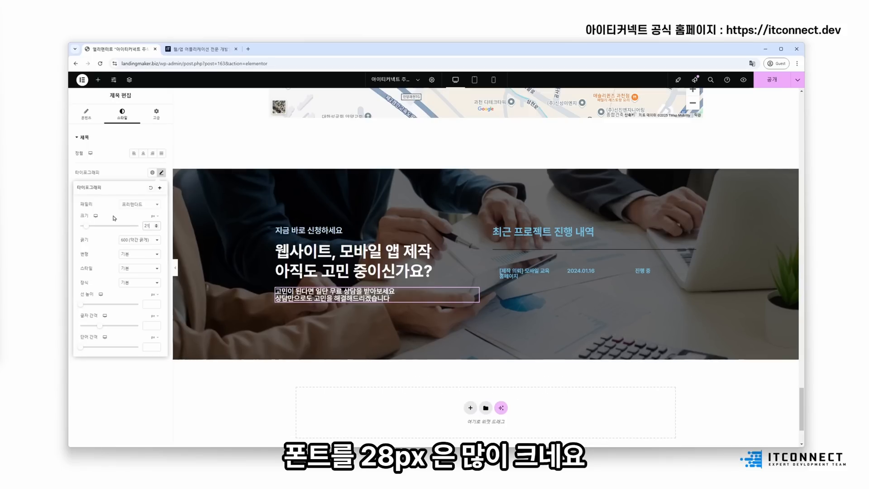
pyautogui.click(140, 240)
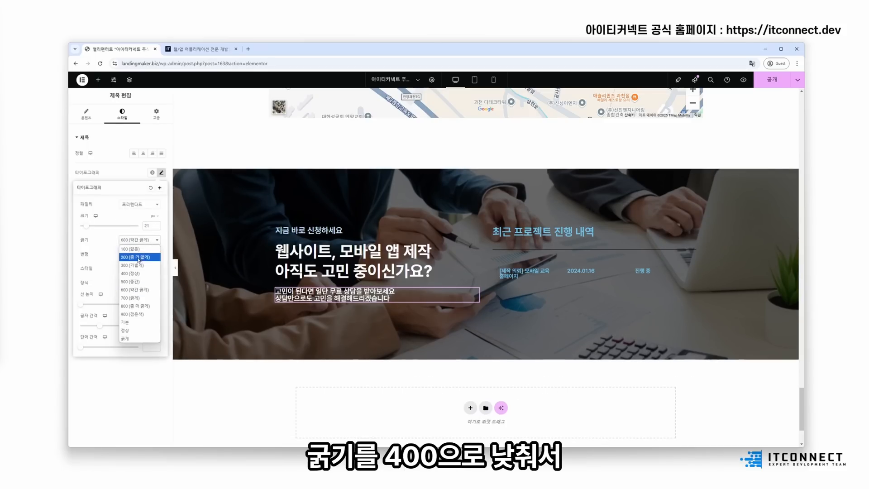
pyautogui.click(136, 272)
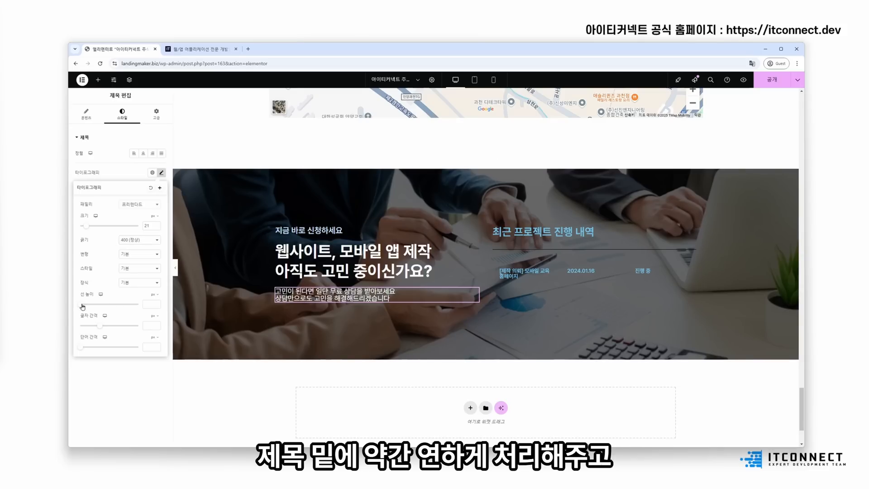
pyautogui.moveTo(82, 307); pyautogui.dragTo(97, 307)
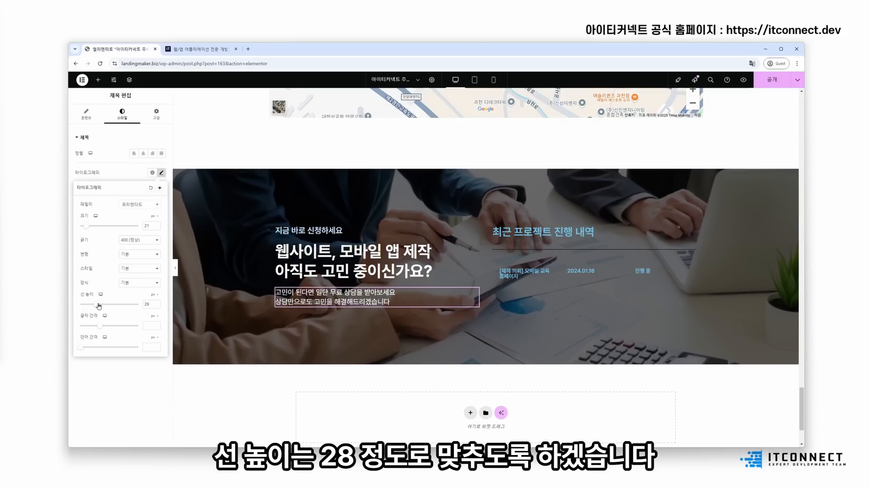
pyautogui.click(157, 306)
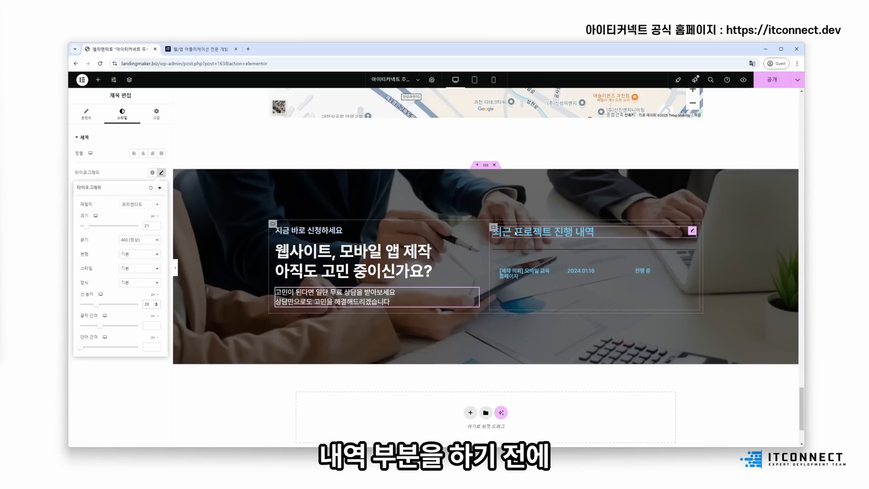
# - Give the recent-projects container a classic white (#FFFFFF) background and a 15 px radius on all corners
pyautogui.click(494, 228)
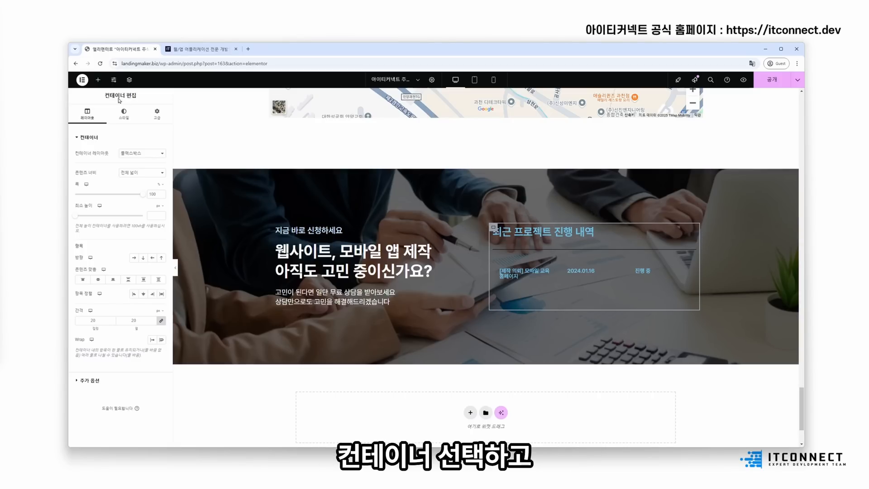
pyautogui.click(122, 113)
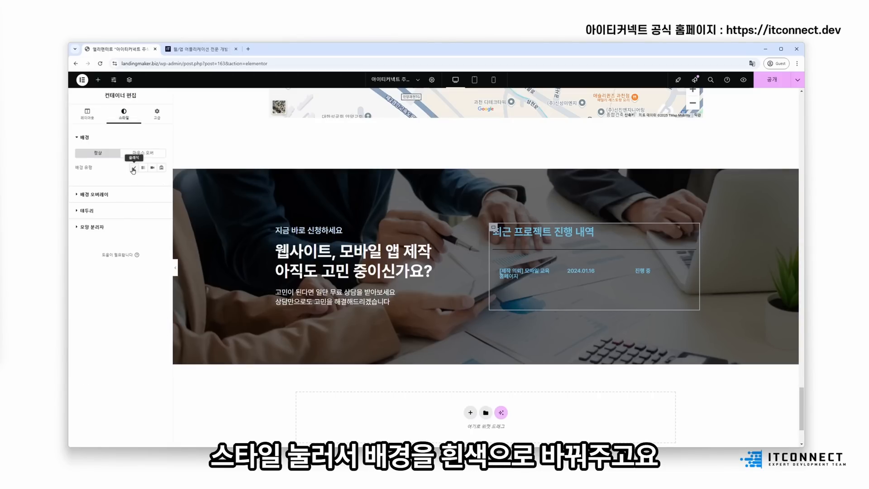
pyautogui.click(134, 168)
pyautogui.click(162, 182)
pyautogui.click(123, 210)
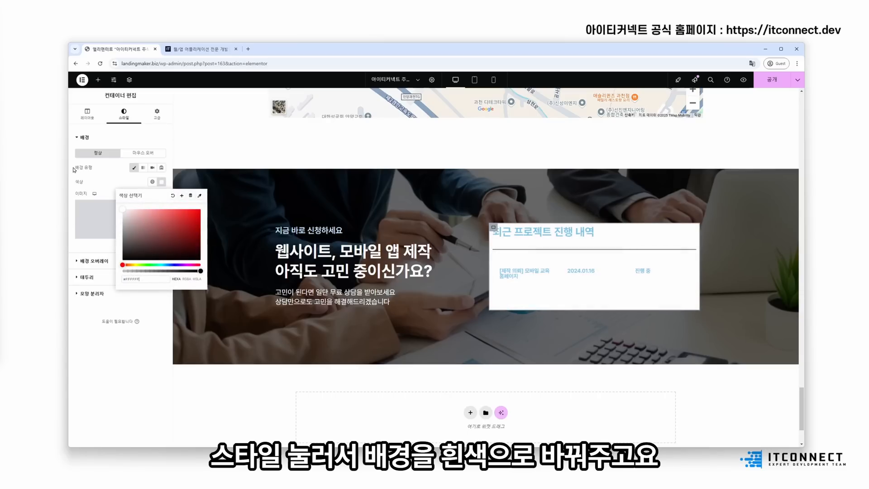
pyautogui.click(109, 345)
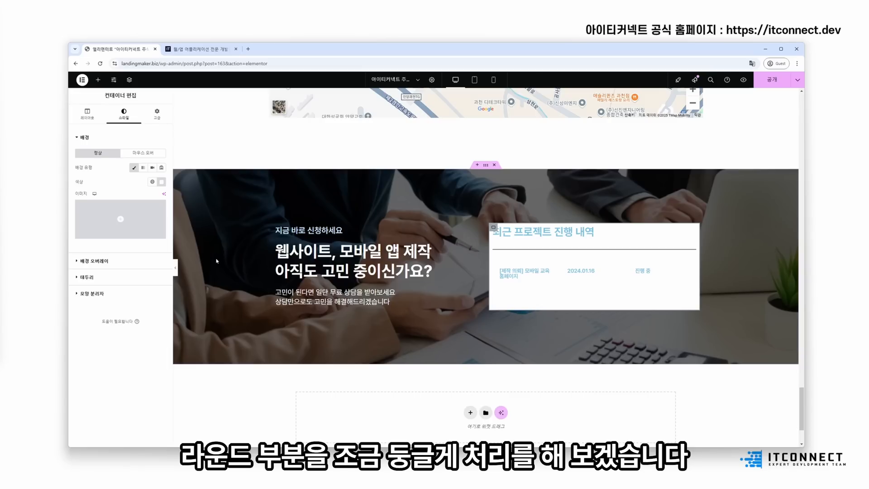
pyautogui.click(103, 278)
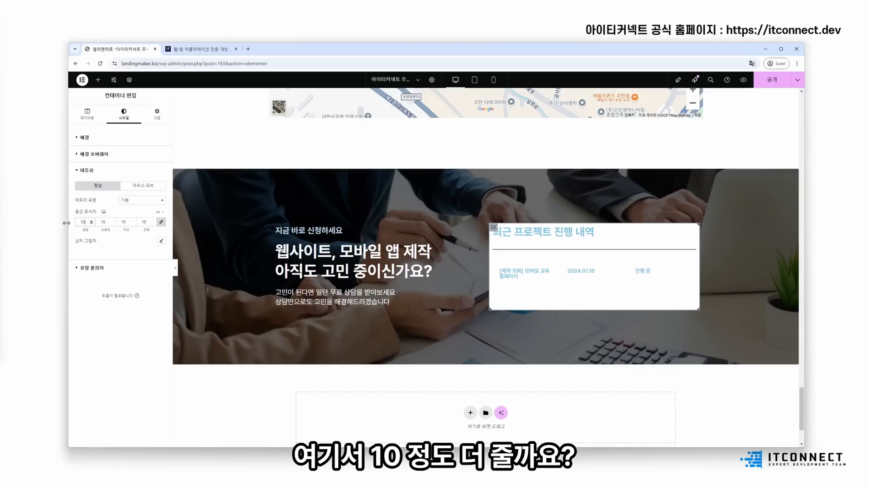
pyautogui.click(389, 255)
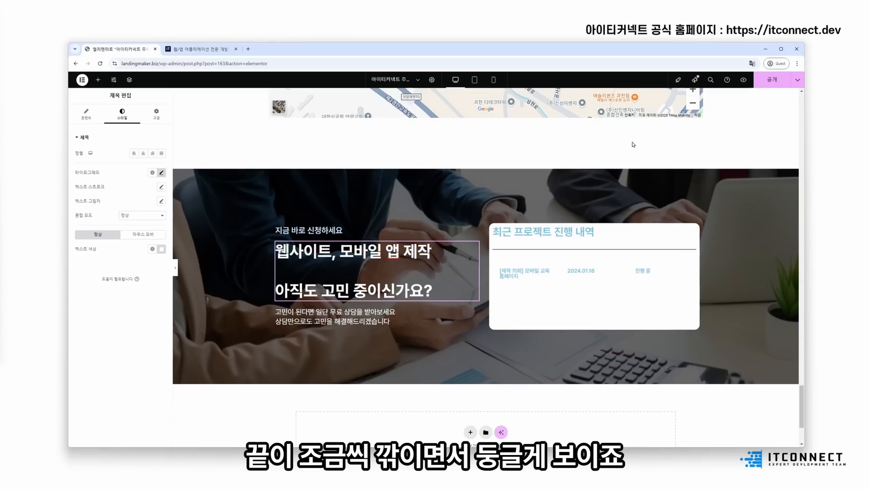
# - Centre-align the 최근 프로젝트 진행 내역 heading and set its text colour to #333333
pyautogui.click(557, 232)
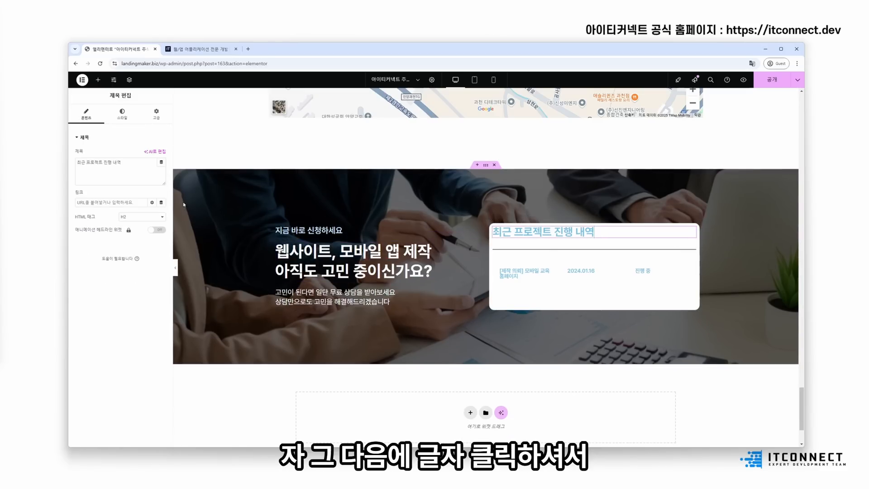
pyautogui.click(121, 113)
pyautogui.click(143, 153)
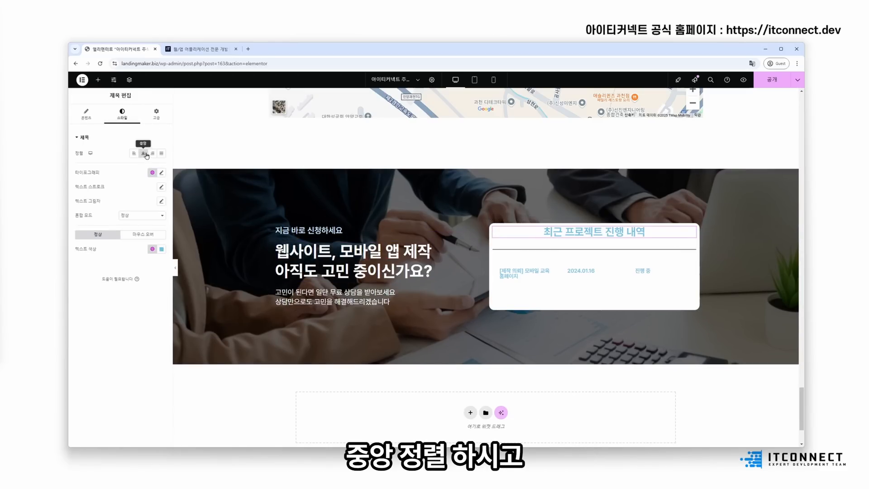
pyautogui.click(162, 249)
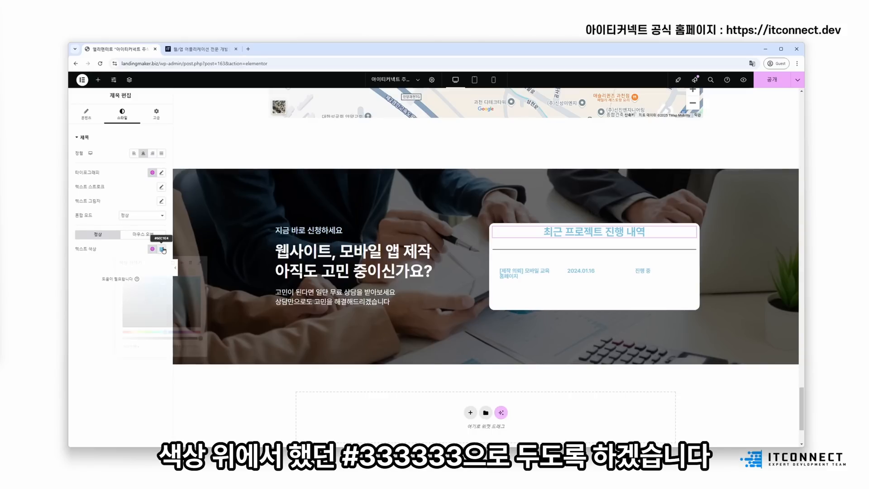
pyautogui.moveTo(125, 348); pyautogui.dragTo(167, 346)
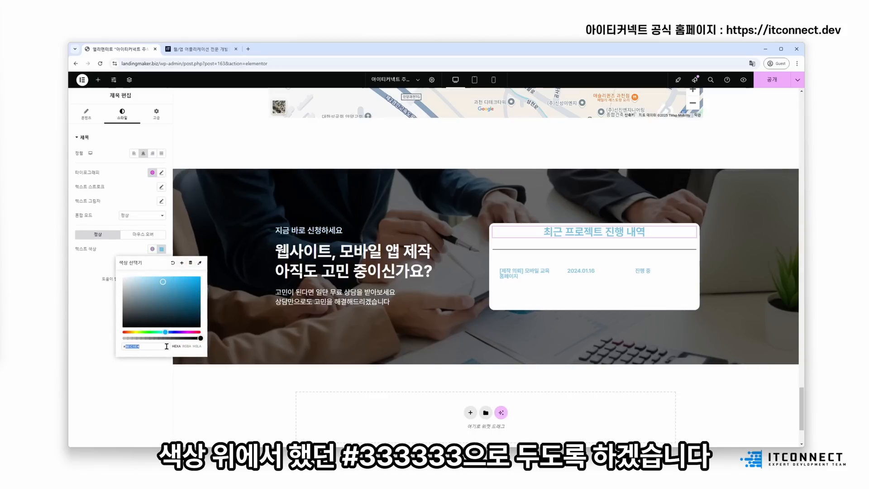
pyautogui.write('333333')
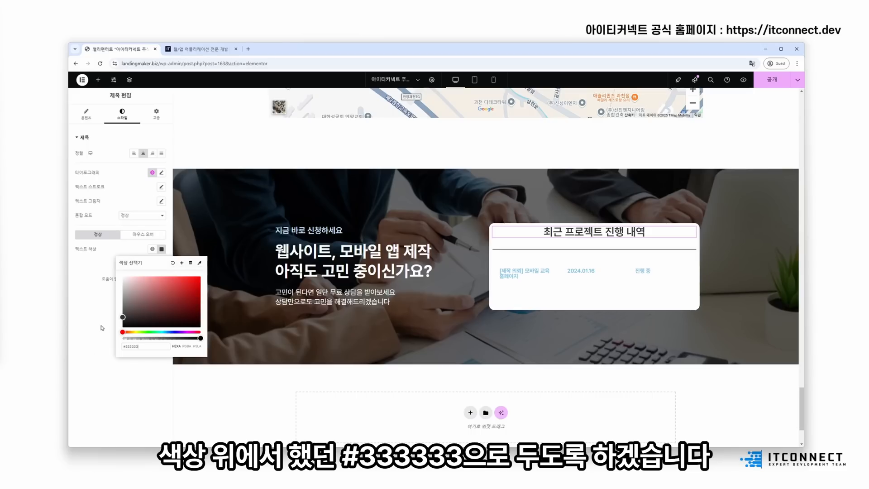
pyautogui.click(91, 394)
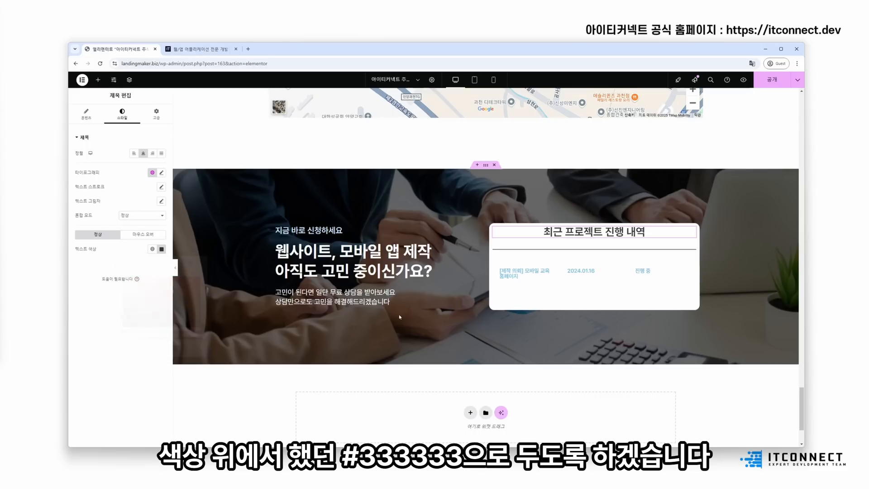
# - Reduce the gap of the divider under the recent-projects heading to 2
pyautogui.click(552, 251)
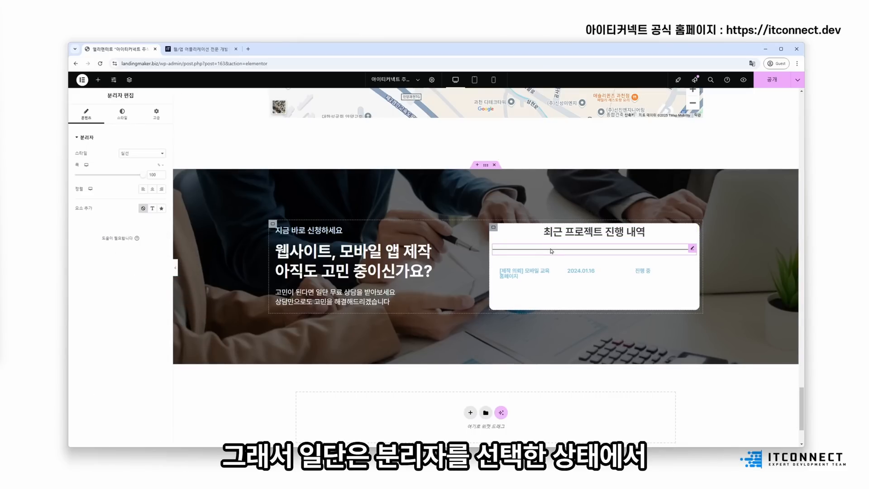
pyautogui.click(123, 113)
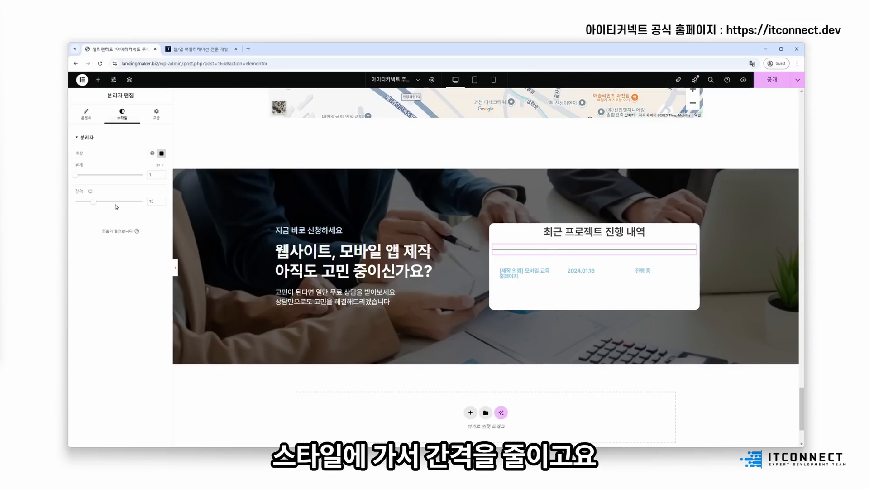
pyautogui.moveTo(91, 203); pyautogui.dragTo(44, 202)
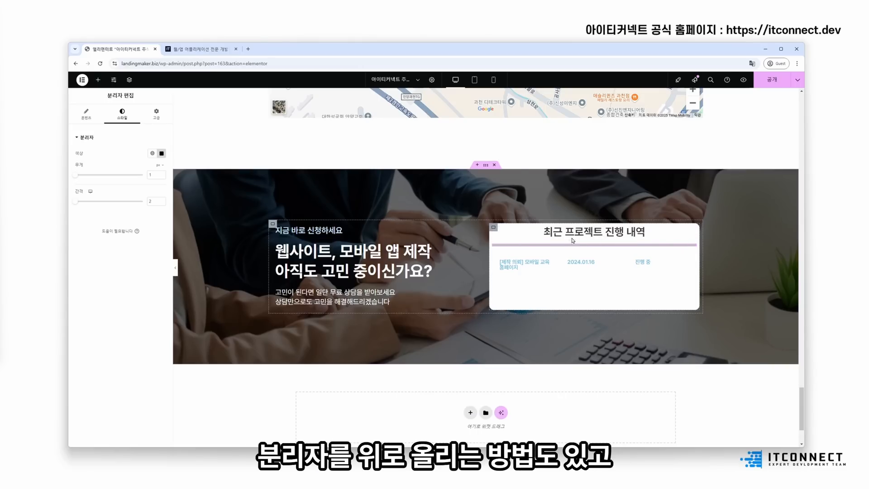
# - Set the row and column gaps between elements in the white recent-projects container to 0 px
pyautogui.click(494, 228)
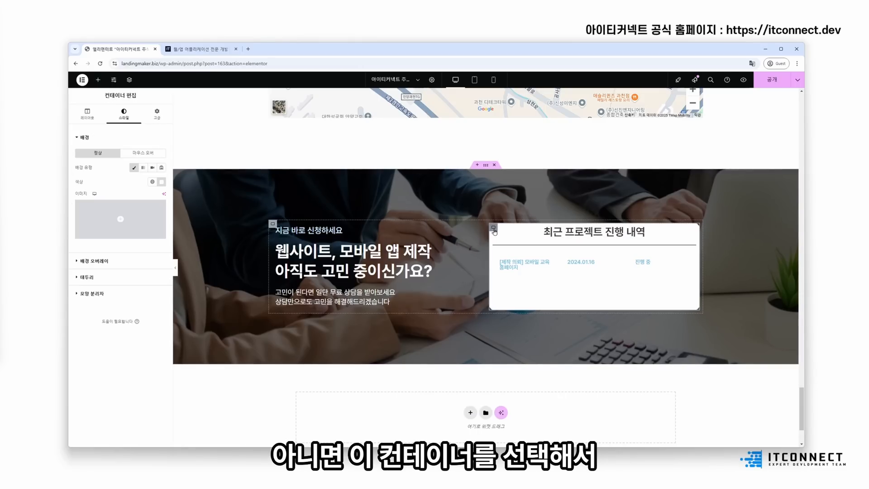
pyautogui.click(87, 113)
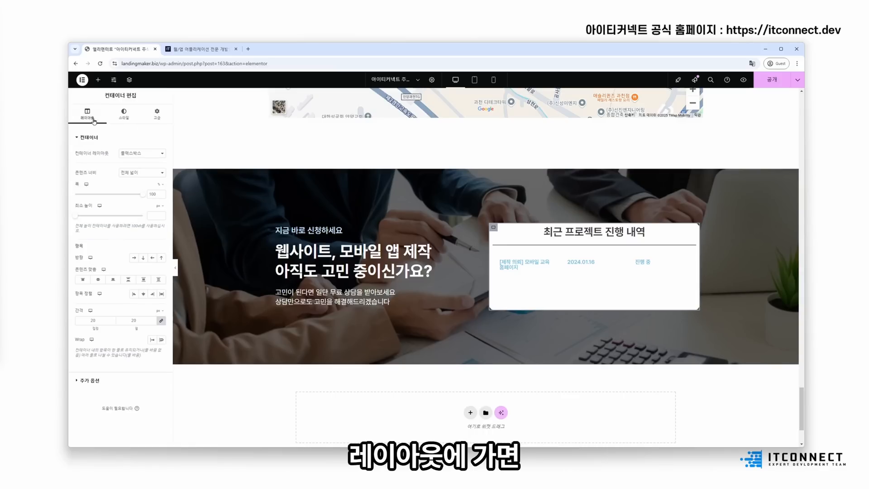
pyautogui.click(139, 322)
pyautogui.write('0')
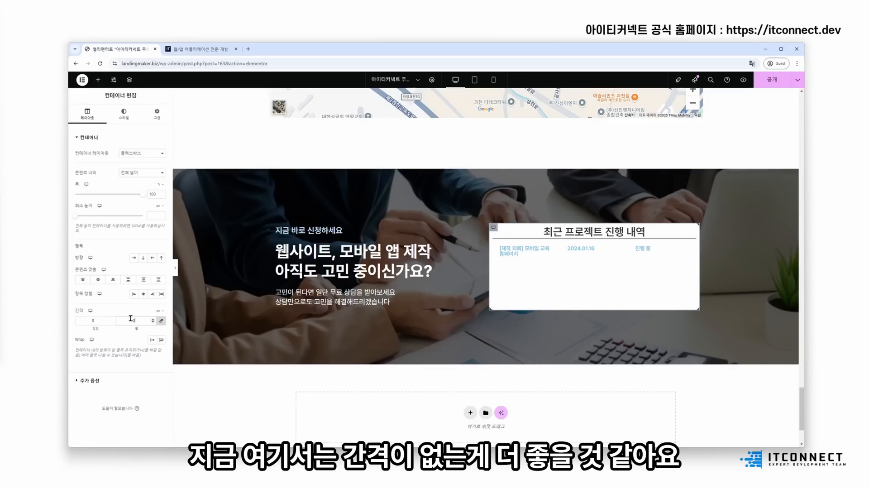
# - Set the gap of the divider under the recent-projects heading to 10
pyautogui.click(521, 239)
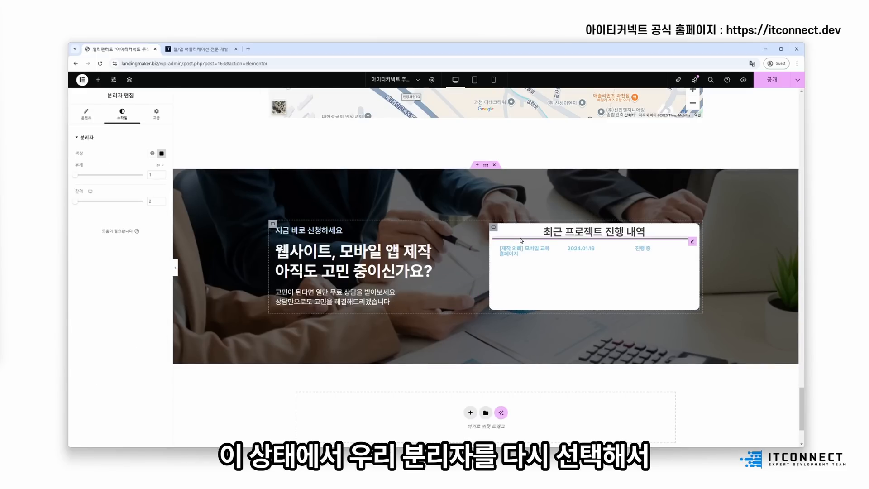
pyautogui.moveTo(153, 202); pyautogui.dragTo(140, 204)
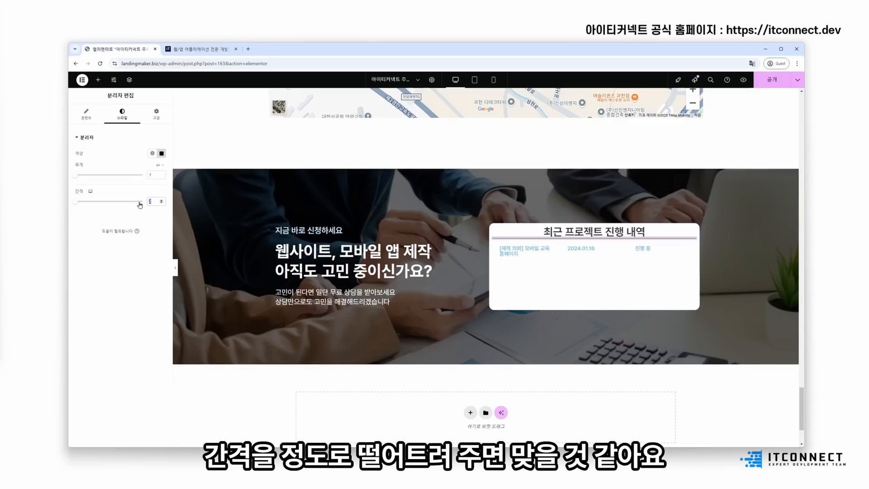
pyautogui.write('10')
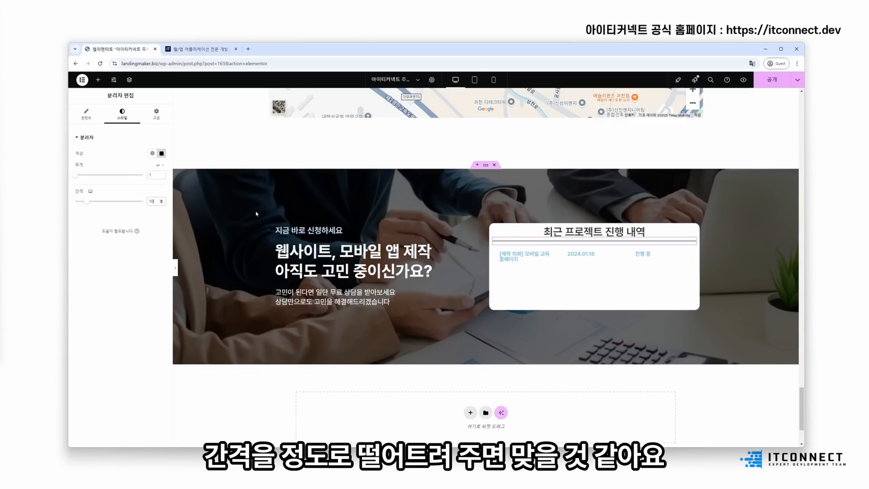
pyautogui.click(337, 244)
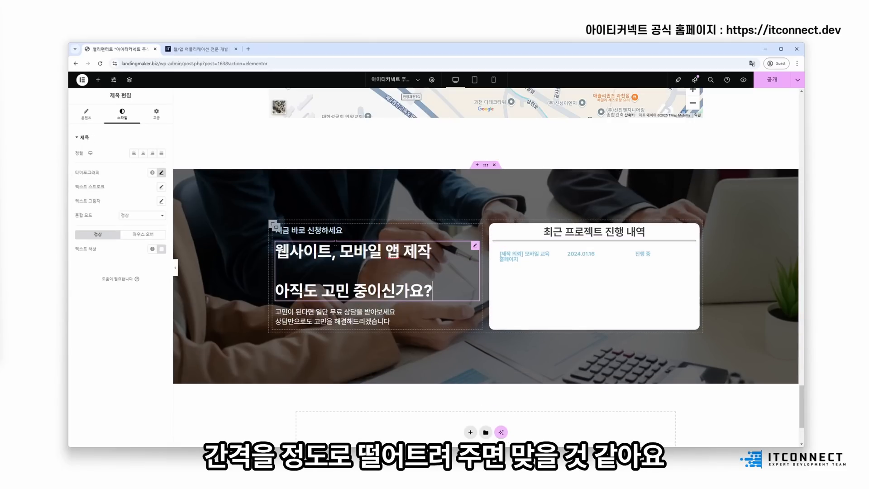
# - Unlink the recent-projects heading's margins and give it 5 px margins above and below
pyautogui.click(645, 232)
pyautogui.click(693, 232)
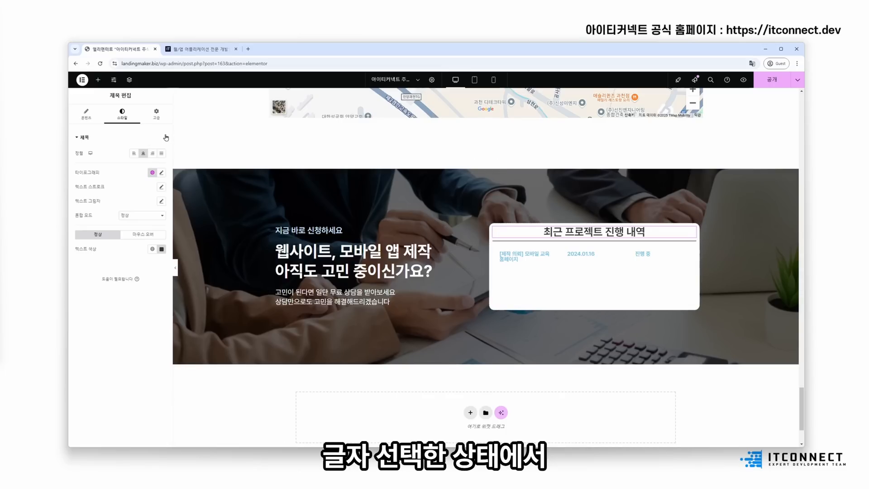
pyautogui.click(157, 114)
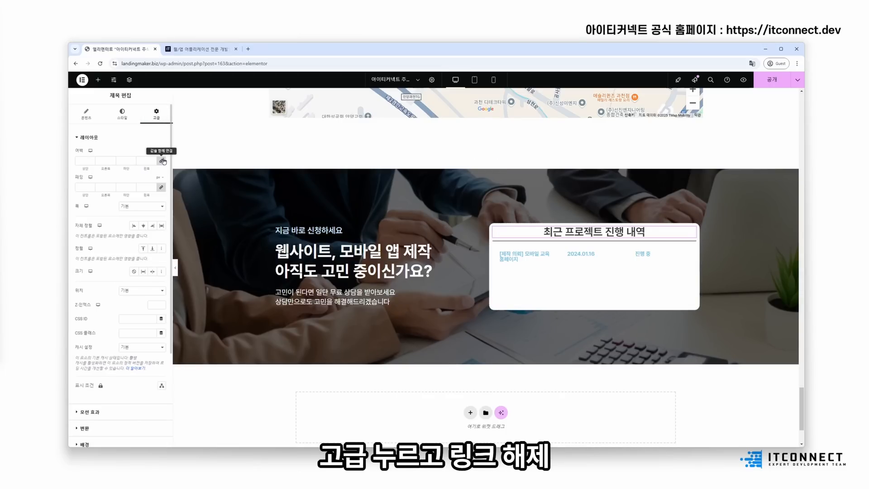
pyautogui.click(162, 161)
pyautogui.click(83, 160)
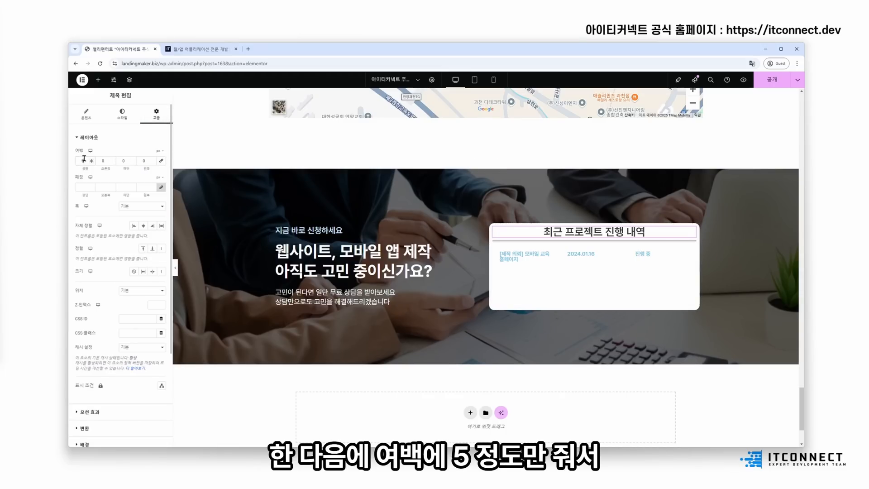
pyautogui.write('5')
pyautogui.click(122, 161)
pyautogui.write('5')
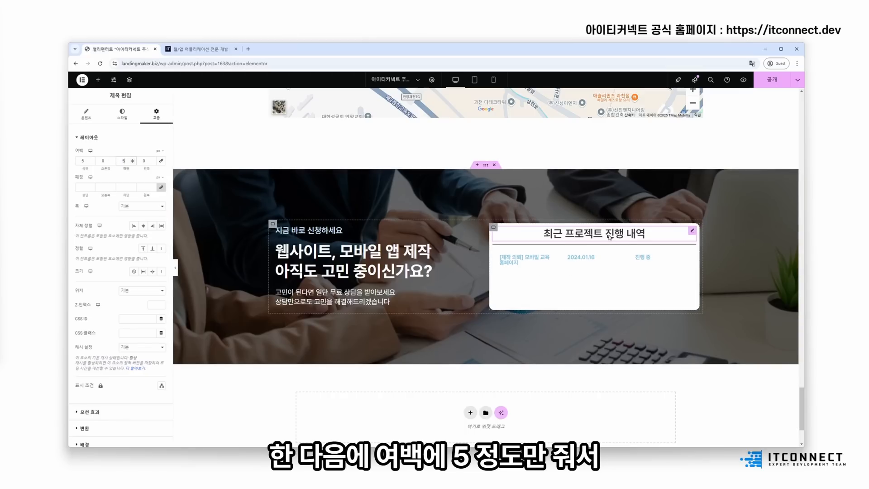
# - Set the recent-projects heading's font size to 28 px
pyautogui.click(122, 114)
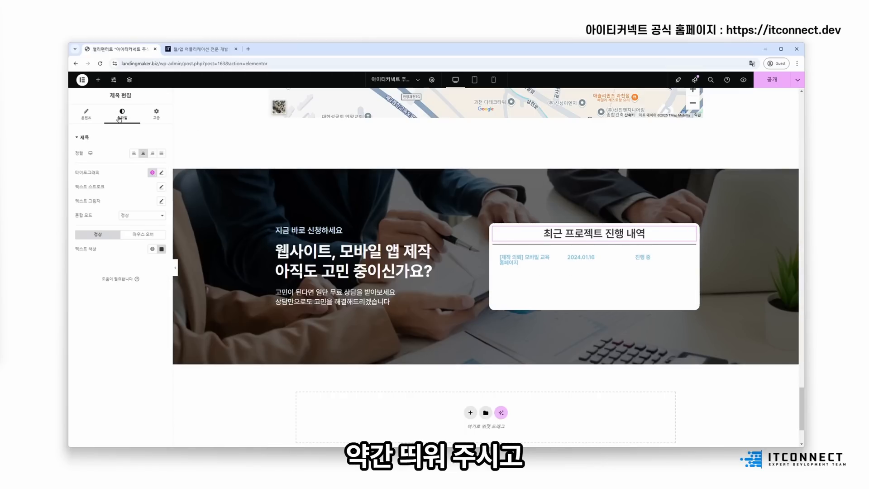
pyautogui.click(162, 173)
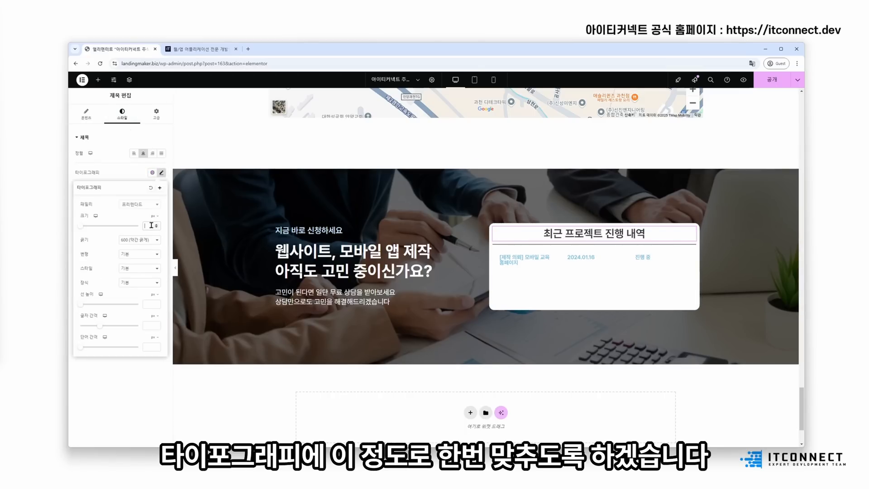
pyautogui.write('28')
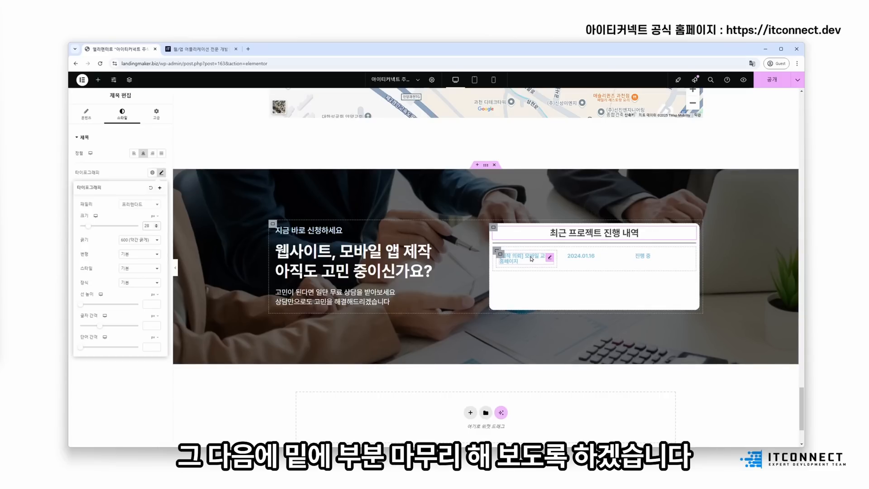
# - Set the element gaps to 0 px in the outer container that wraps the three project-entry columns
pyautogui.click(496, 251)
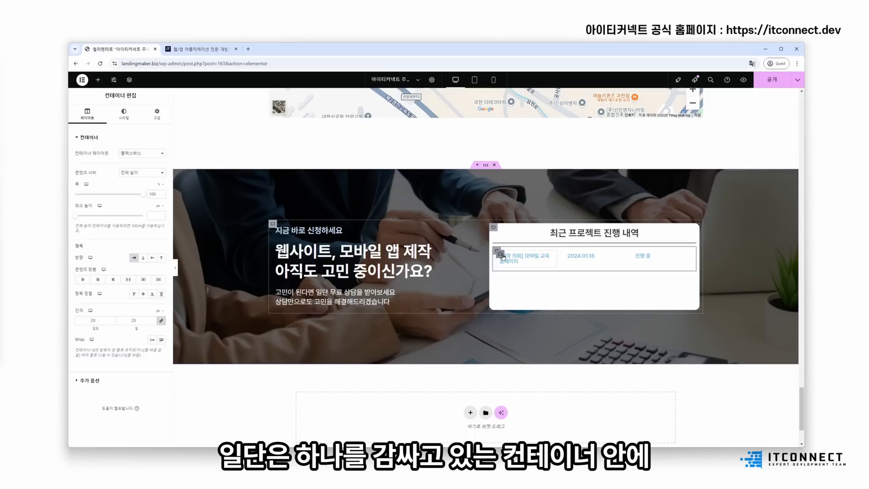
pyautogui.click(569, 254)
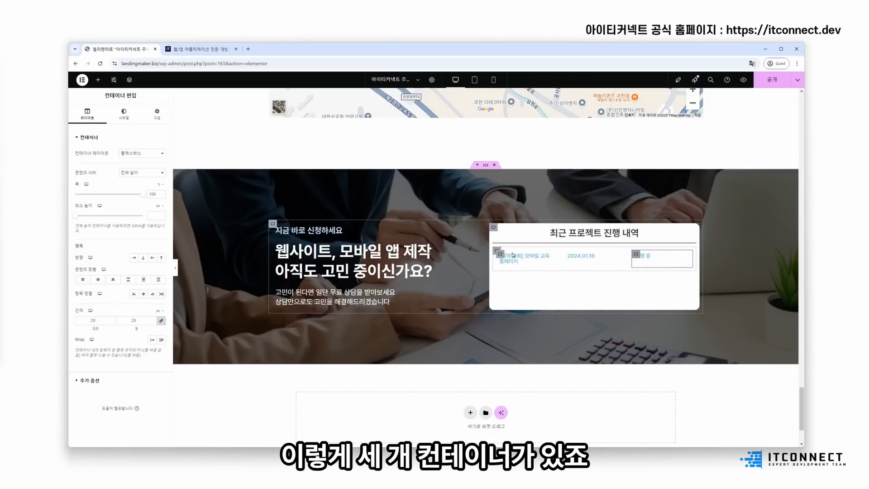
pyautogui.click(497, 251)
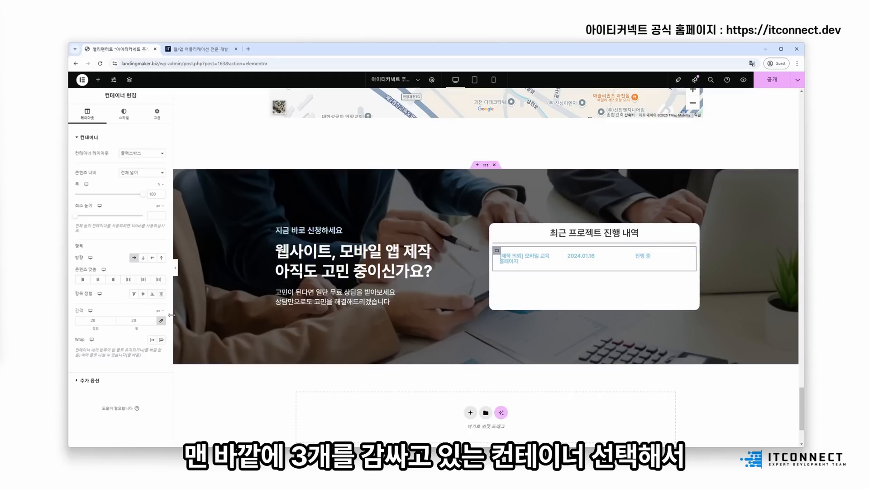
pyautogui.doubleClick(94, 321)
pyautogui.write('0')
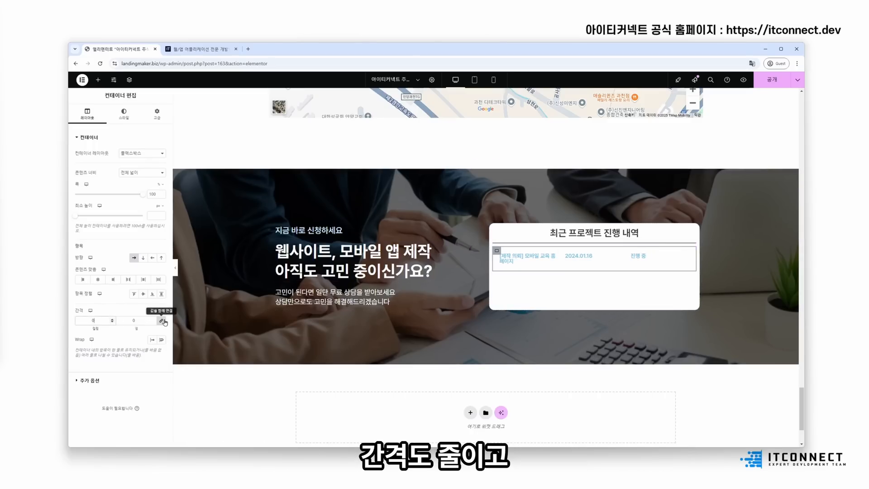
# - Set the project-entry row container's margin and padding to 0 px on all sides
pyautogui.click(157, 116)
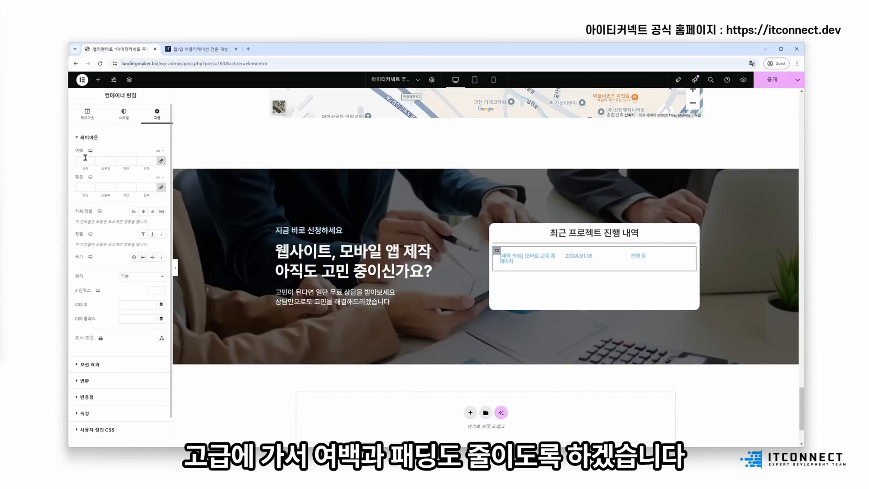
pyautogui.click(81, 186)
pyautogui.write('0')
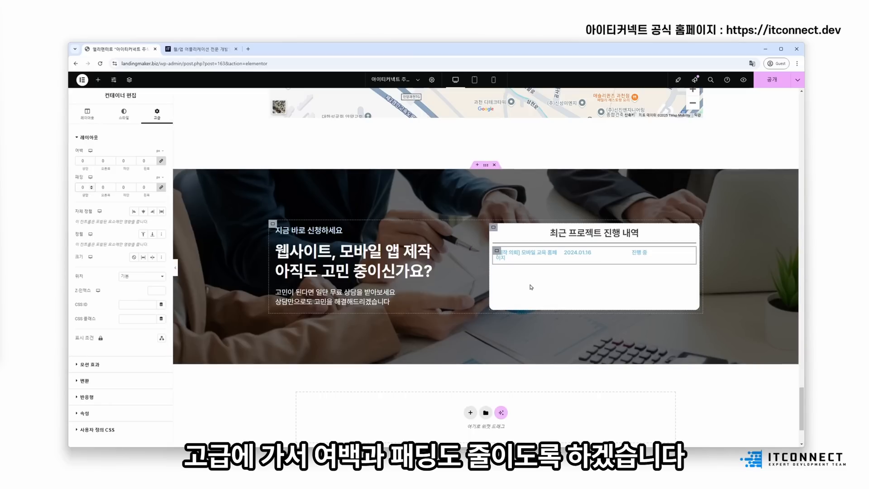
# - Set the width of the project-title container in the entry row to 60%
pyautogui.click(496, 252)
pyautogui.click(497, 252)
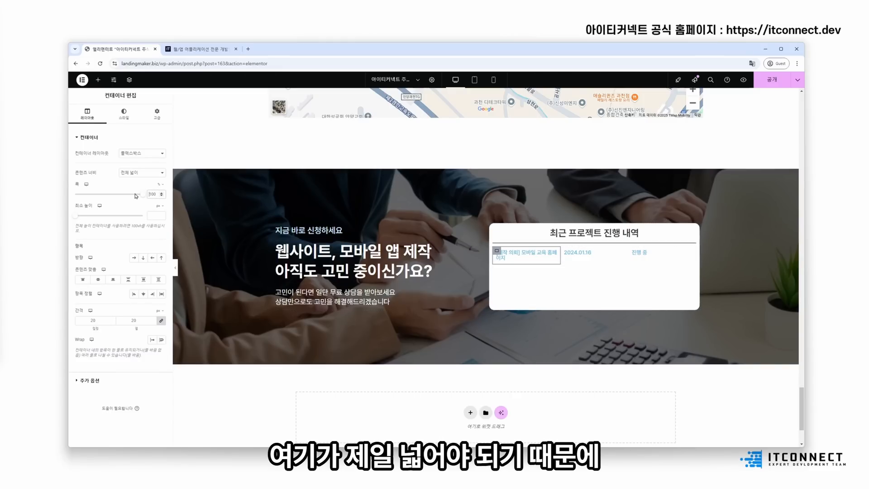
pyautogui.moveTo(136, 196); pyautogui.dragTo(116, 194)
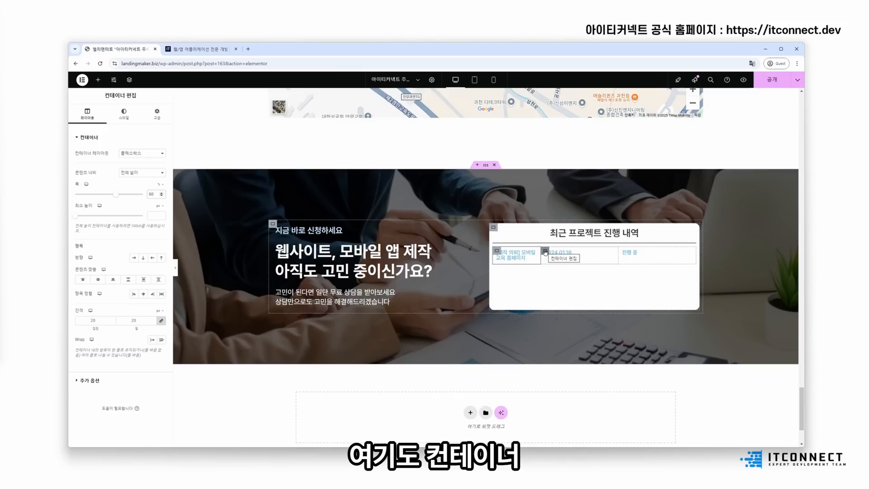
# - Set the widths of the date container and the 진행 중 status container to 20% each
pyautogui.click(546, 252)
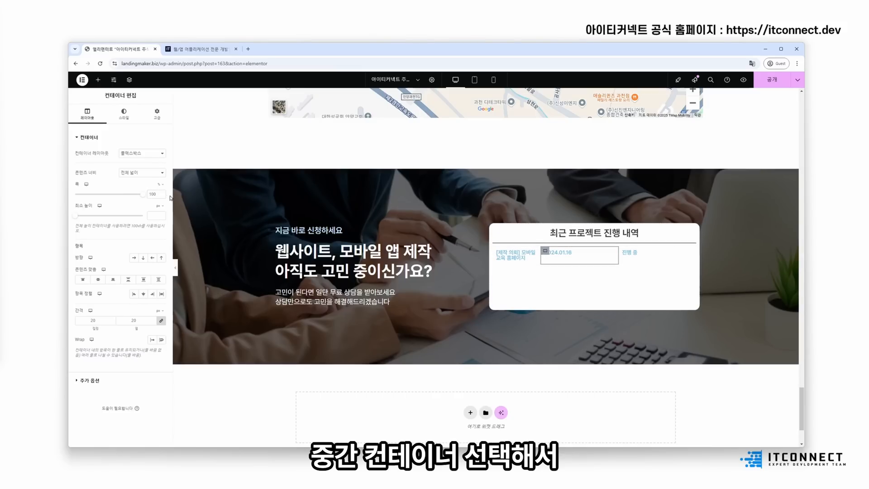
pyautogui.doubleClick(151, 193)
pyautogui.write('20')
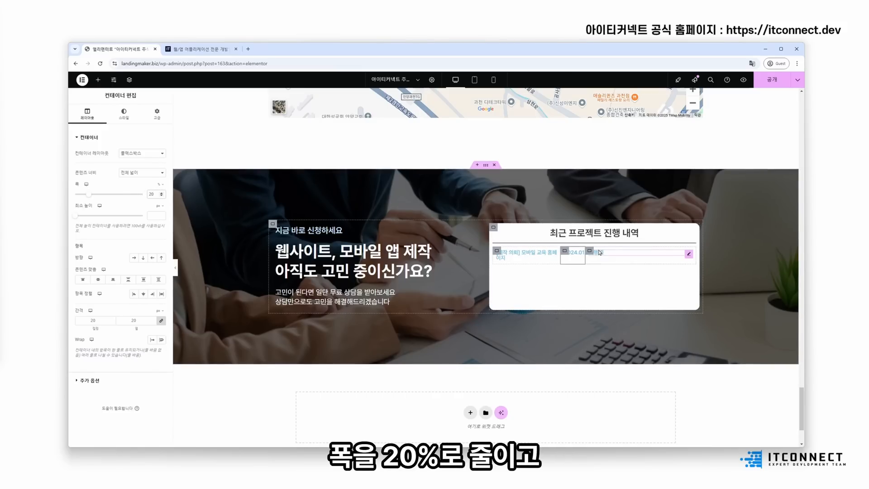
pyautogui.click(590, 251)
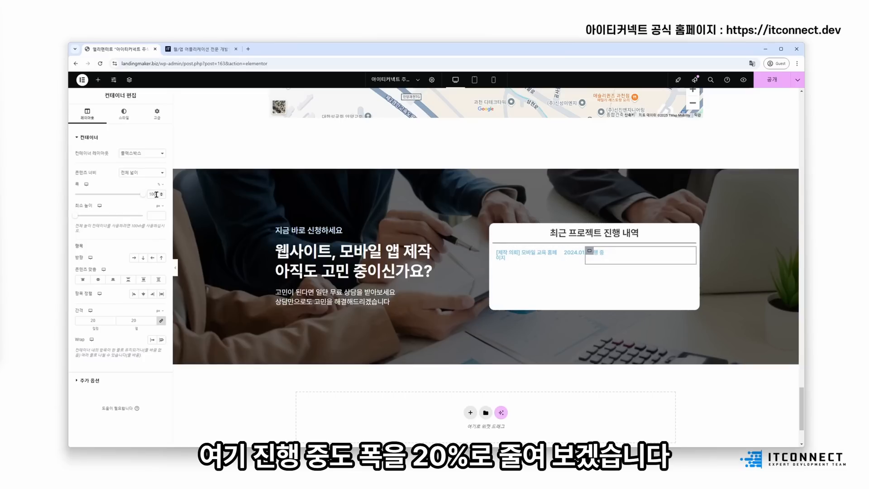
pyautogui.write('20')
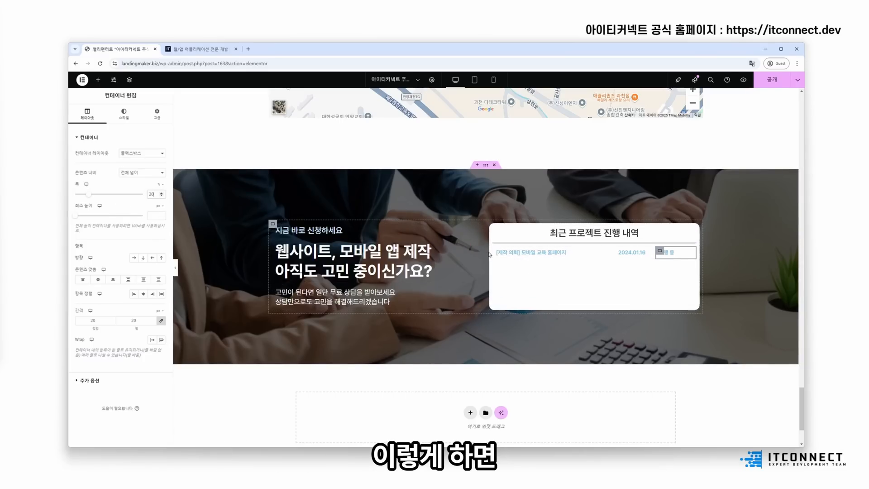
# - Centre-align the 진행 중 status text in the project entry row
pyautogui.click(566, 252)
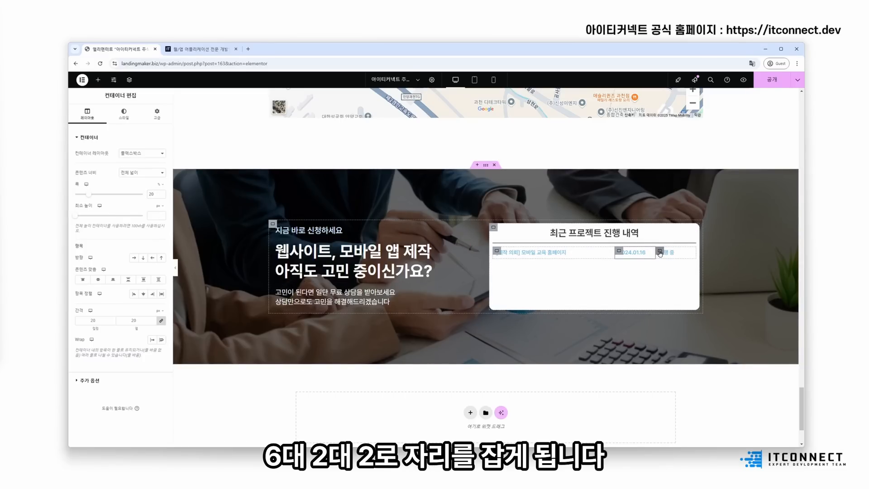
pyautogui.click(660, 253)
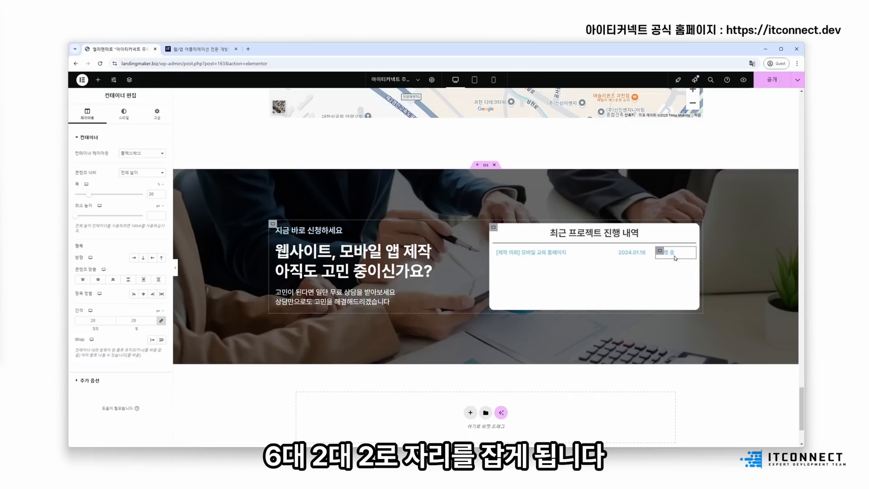
pyautogui.click(677, 252)
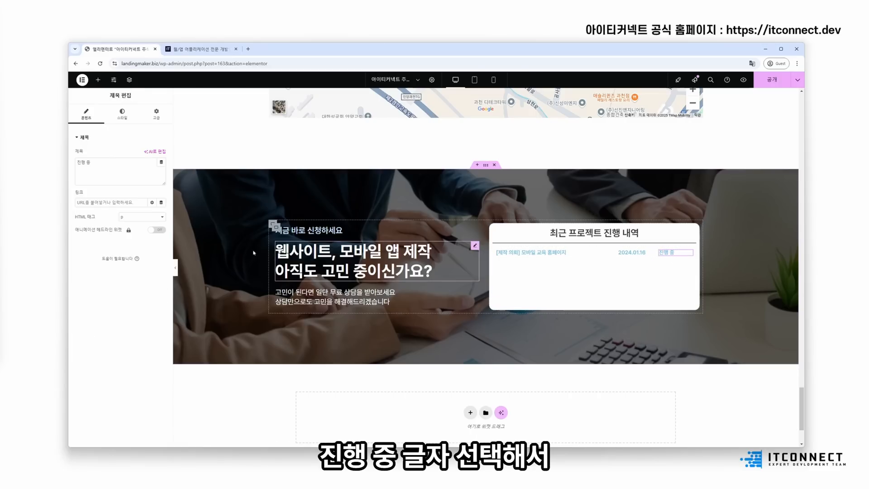
pyautogui.click(122, 114)
pyautogui.click(143, 153)
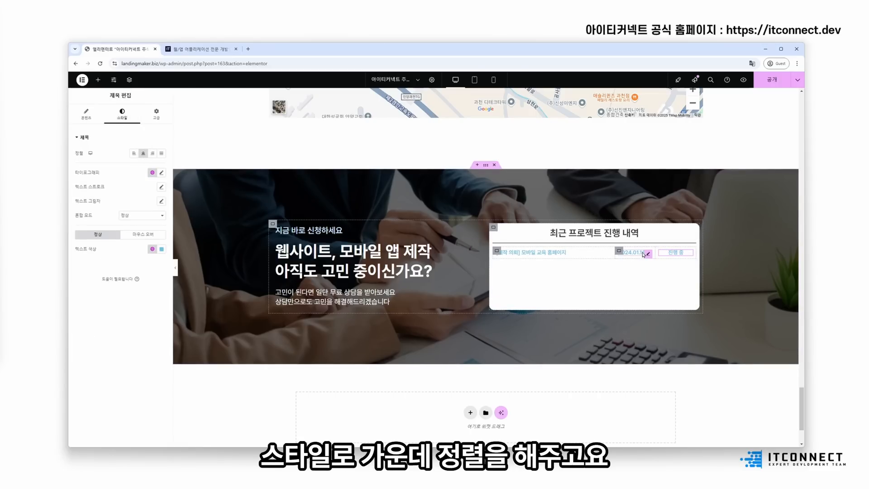
# - Centre-align the date text 2024.01.16 in the project entry row
pyautogui.click(644, 253)
pyautogui.click(122, 114)
pyautogui.click(144, 154)
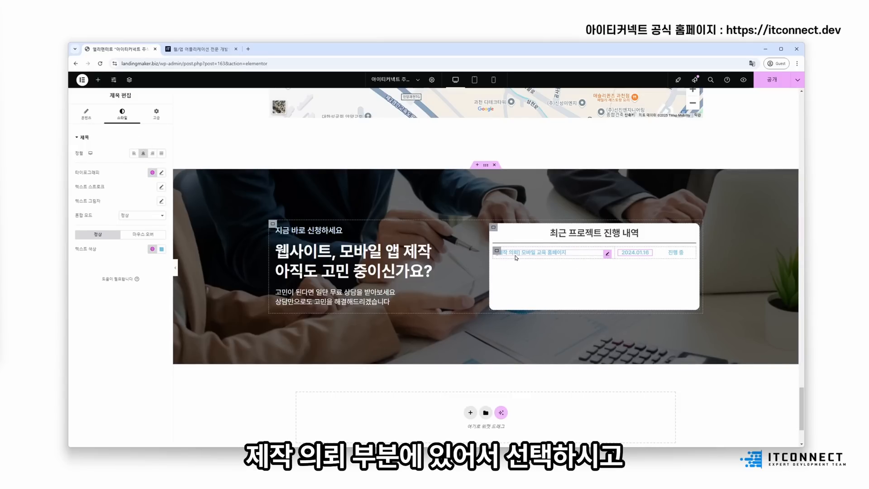
# - Set the text colour of the [제작 의뢰] 모바일 교육 홈페이지 entry title to #333333
pyautogui.click(607, 255)
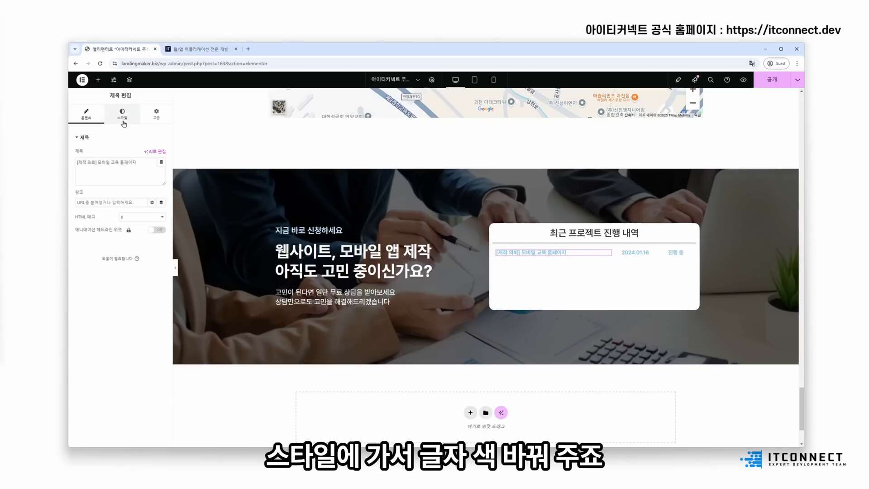
pyautogui.click(124, 117)
pyautogui.click(162, 249)
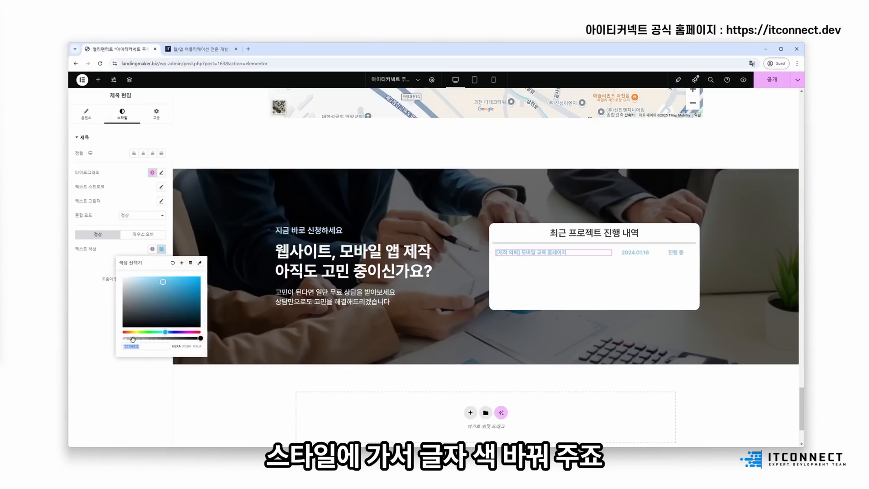
pyautogui.write('#333333')
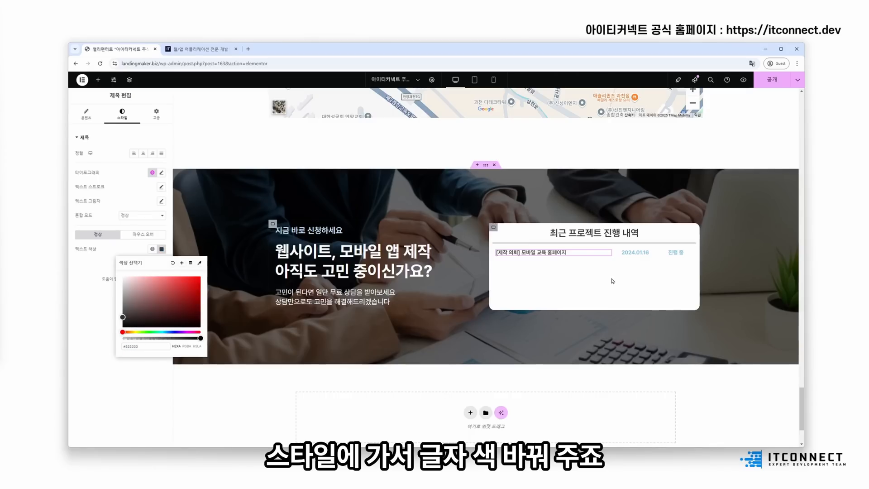
# - Set the text colour of the entry's date to #333333
pyautogui.click(649, 255)
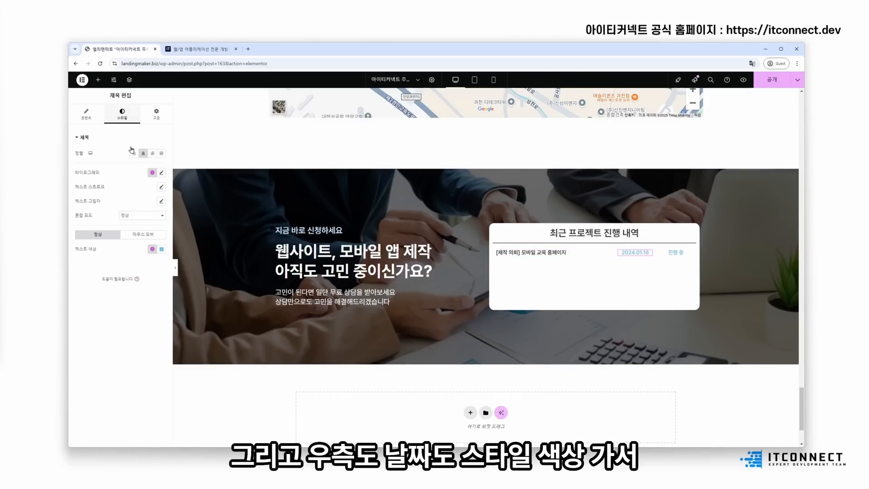
pyautogui.click(162, 249)
pyautogui.click(148, 349)
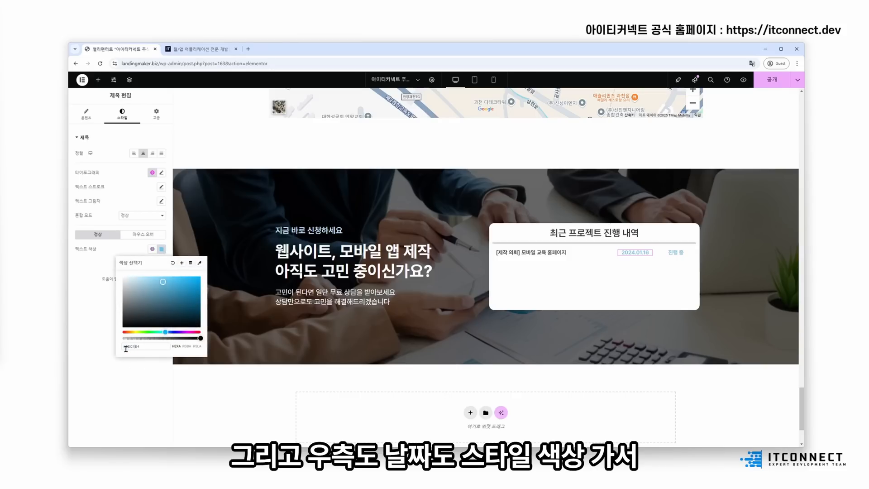
pyautogui.write('#333333')
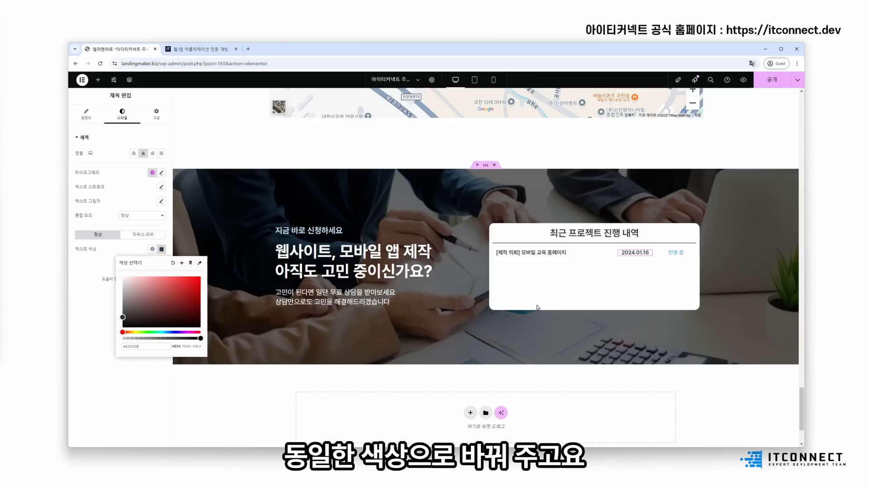
# - Set the text colour of the 진행 중 status label to white, #FFFFFF
pyautogui.click(687, 253)
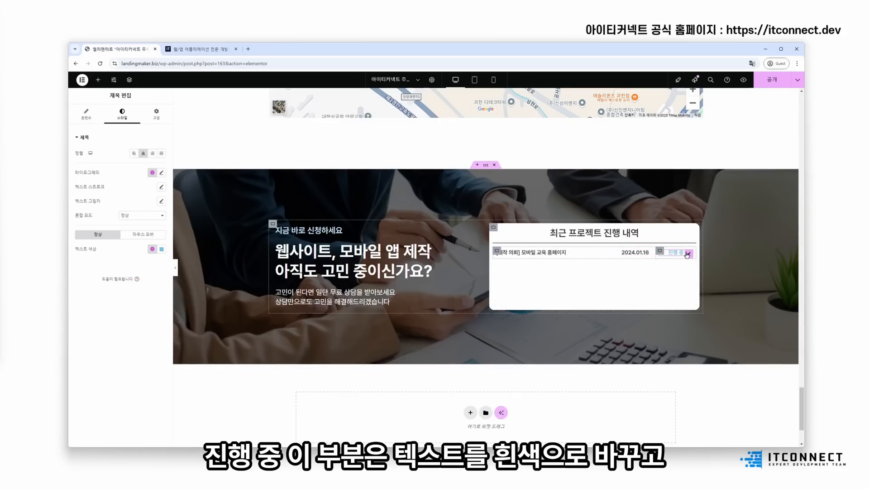
pyautogui.click(162, 252)
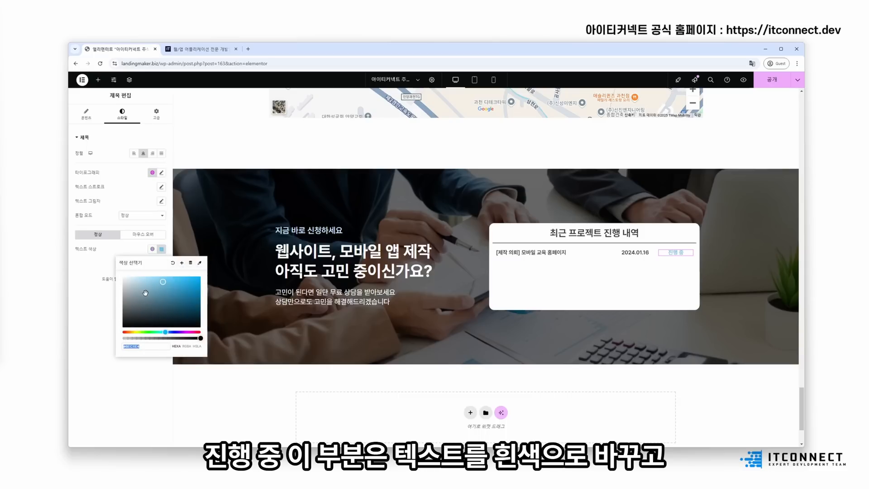
pyautogui.write('#FFFFFF')
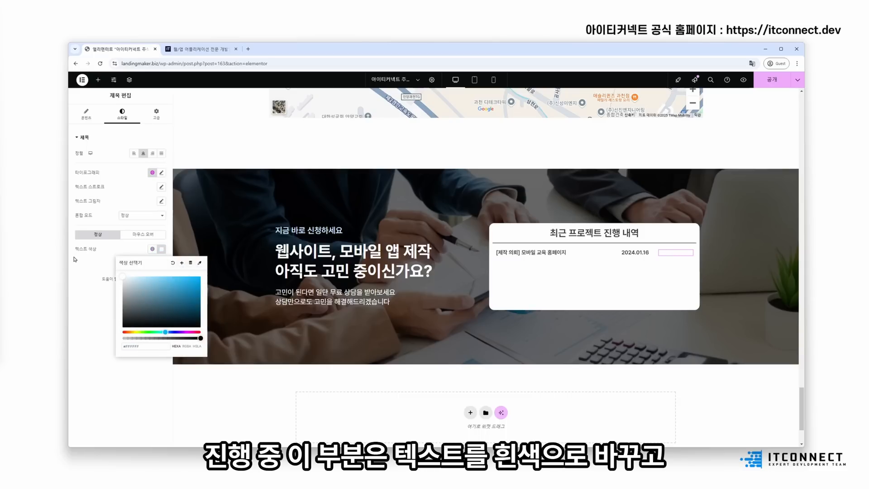
pyautogui.click(84, 336)
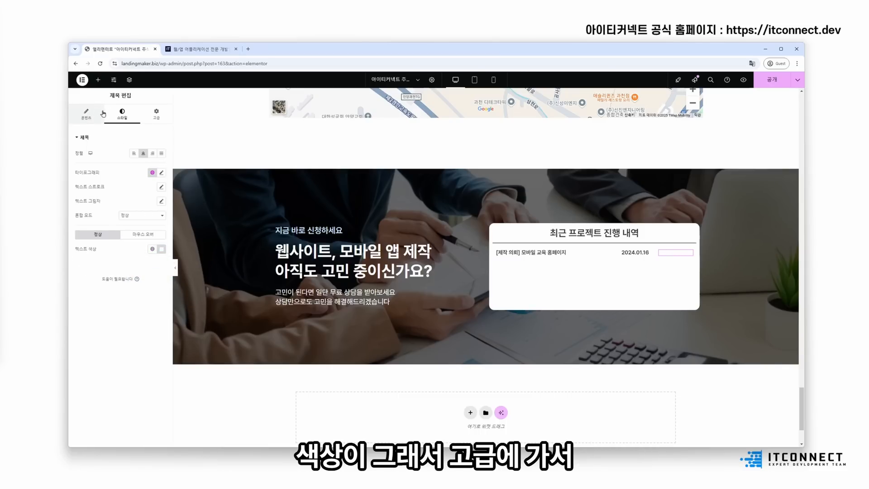
# - Give the 진행 중 status label a classic background in the colour #DF4A32
pyautogui.click(156, 113)
pyautogui.click(97, 443)
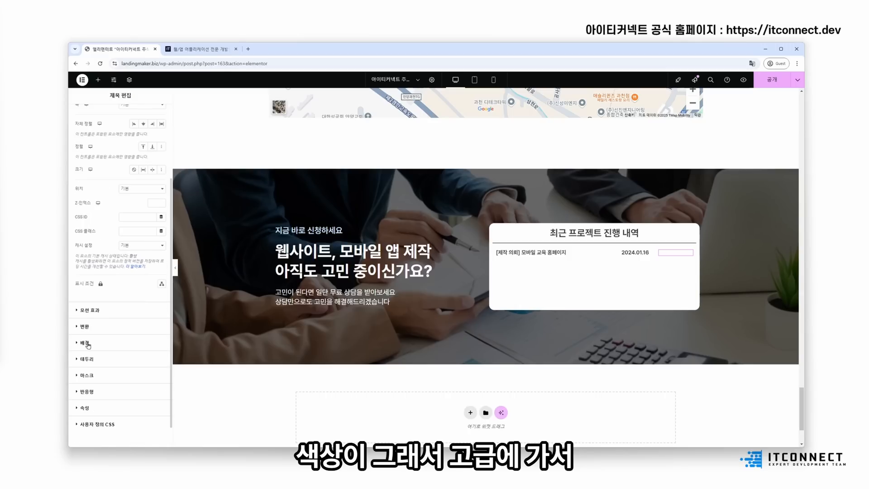
pyautogui.click(153, 217)
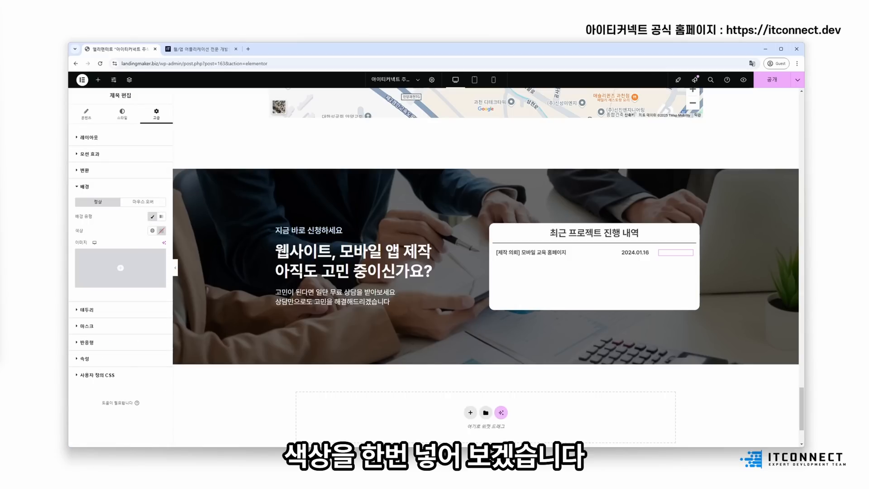
pyautogui.click(162, 231)
pyautogui.write('#DF4A32')
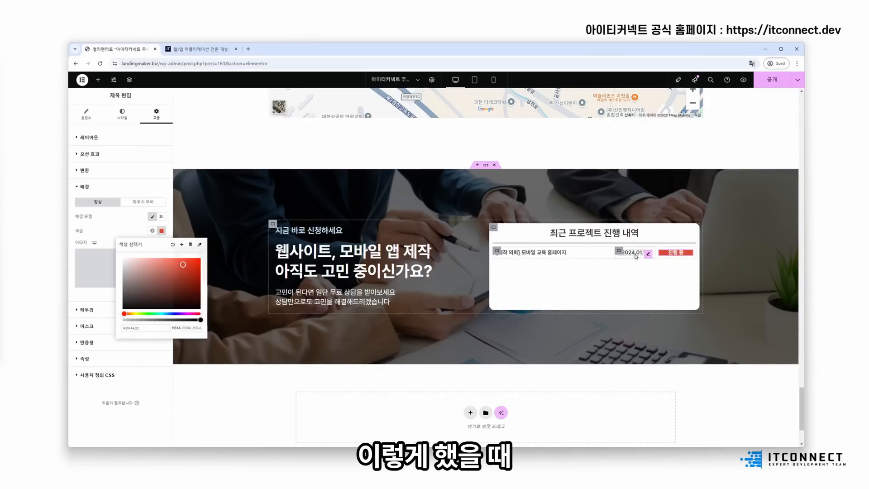
# - Unlink the 진행 중 label's padding values and set its top and bottom padding to 5 px
pyautogui.click(675, 253)
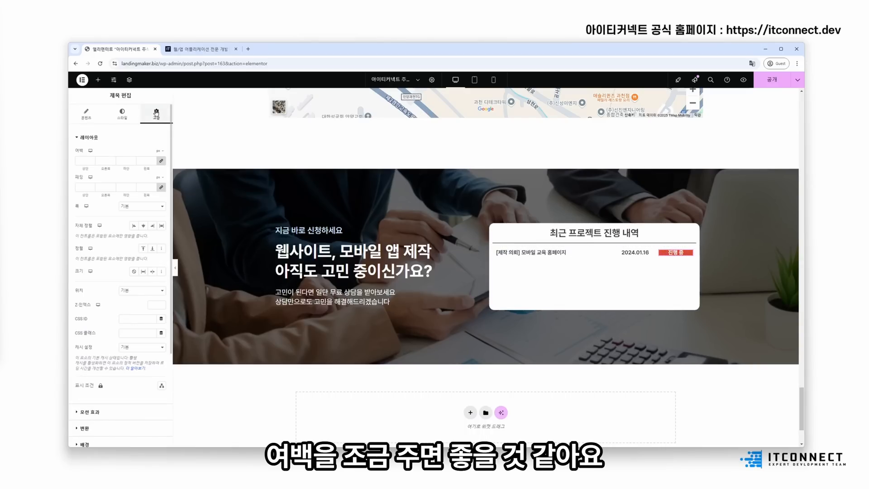
pyautogui.click(161, 187)
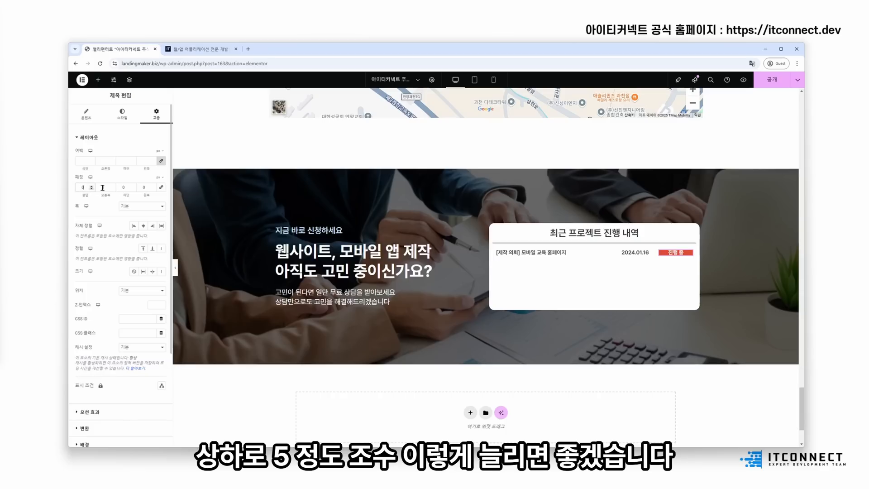
pyautogui.write('5')
pyautogui.moveTo(126, 188); pyautogui.dragTo(105, 187)
pyautogui.write('5')
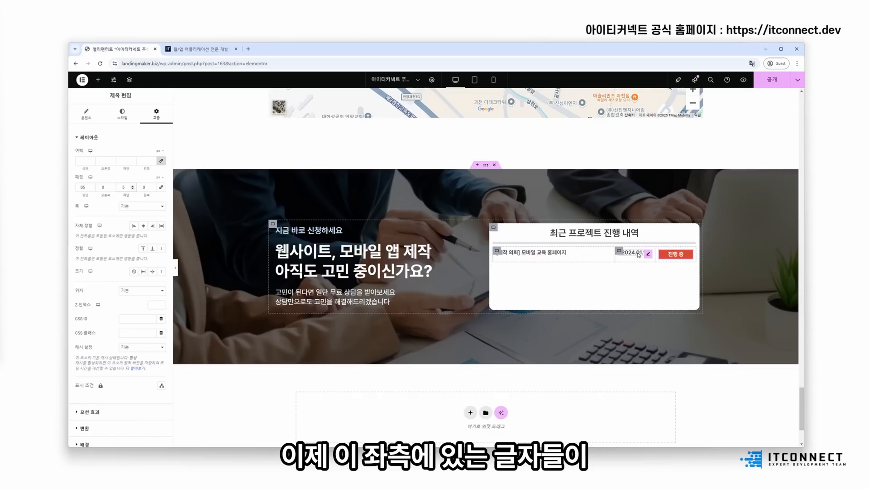
# - Set the content justification to centre in the entry's title, date and status containers
pyautogui.click(497, 252)
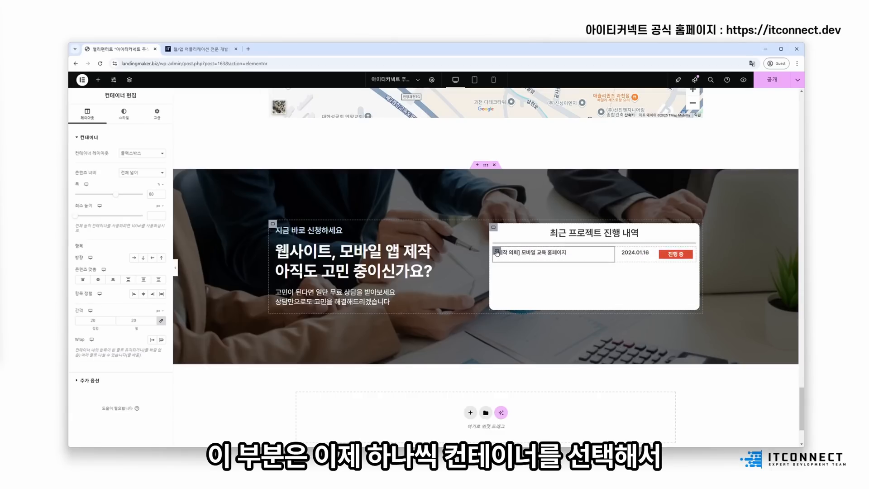
pyautogui.click(98, 280)
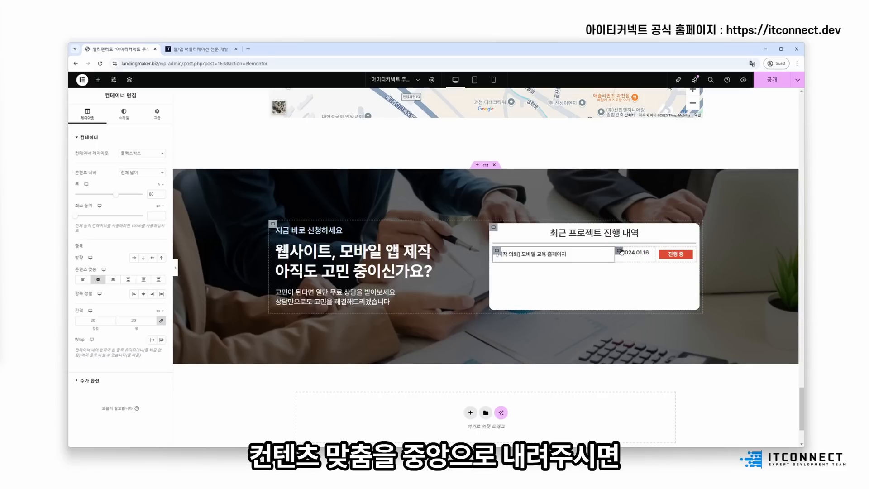
pyautogui.click(619, 251)
pyautogui.click(99, 279)
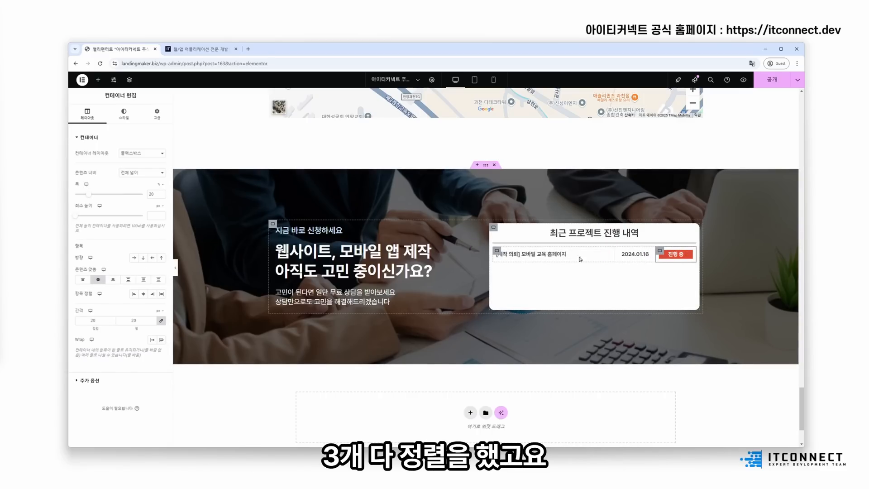
# - Round all corners of the 진행 중 label's red background with a 5 px border radius
pyautogui.click(690, 254)
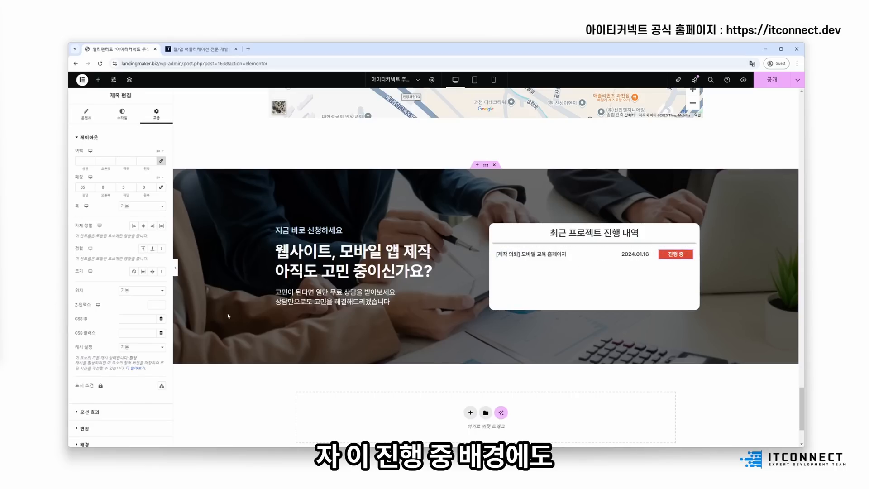
pyautogui.scroll(-2, 105, 350)
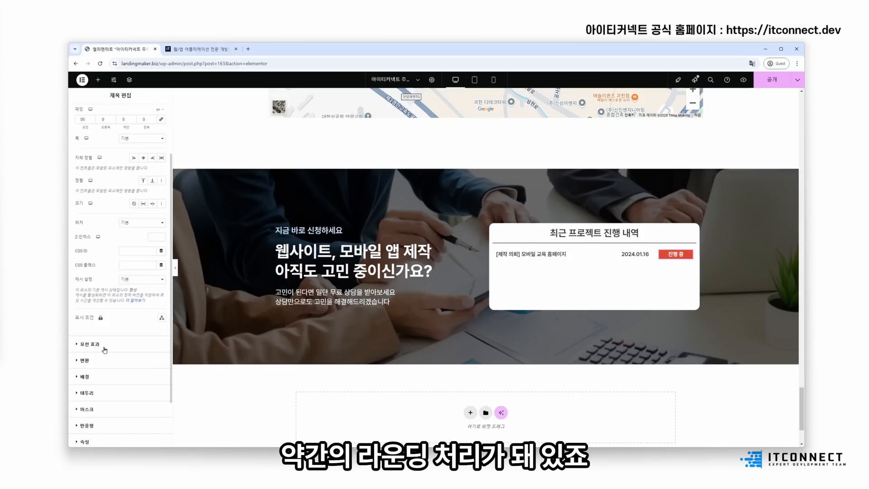
pyautogui.click(96, 393)
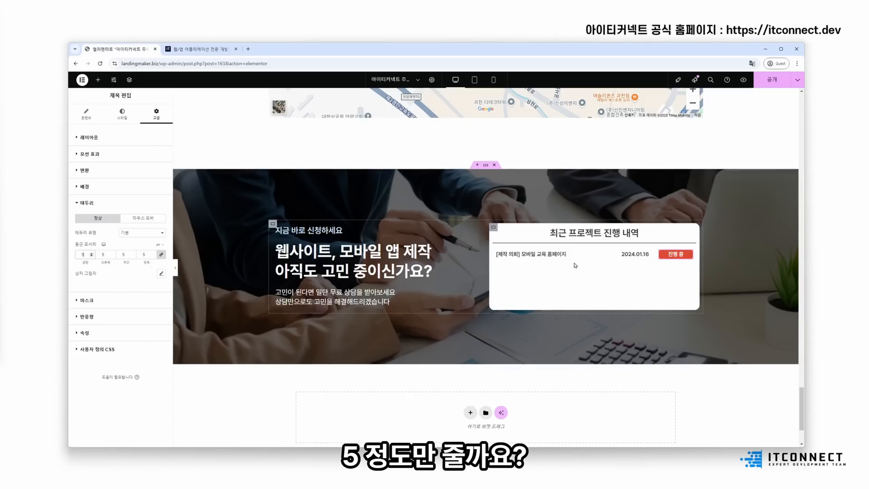
# - Check how the entry rows are separated in the recent-projects list on the itconnect.dev reference page
pyautogui.click(562, 257)
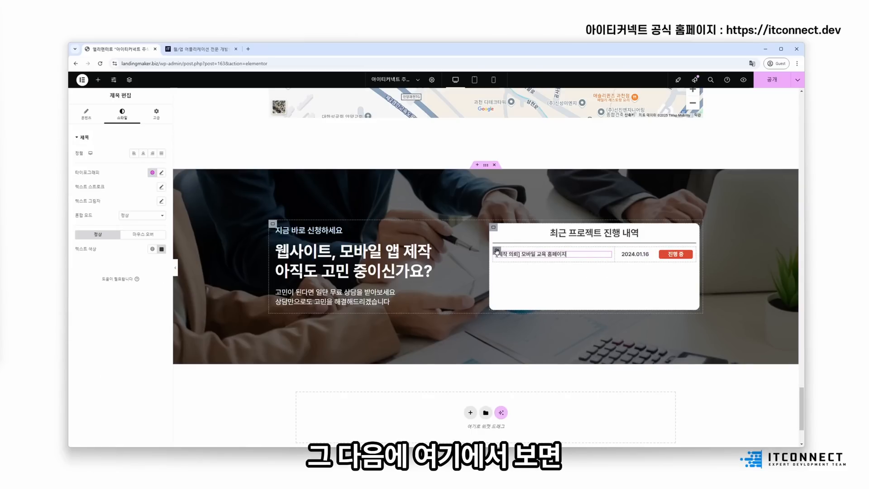
pyautogui.click(196, 49)
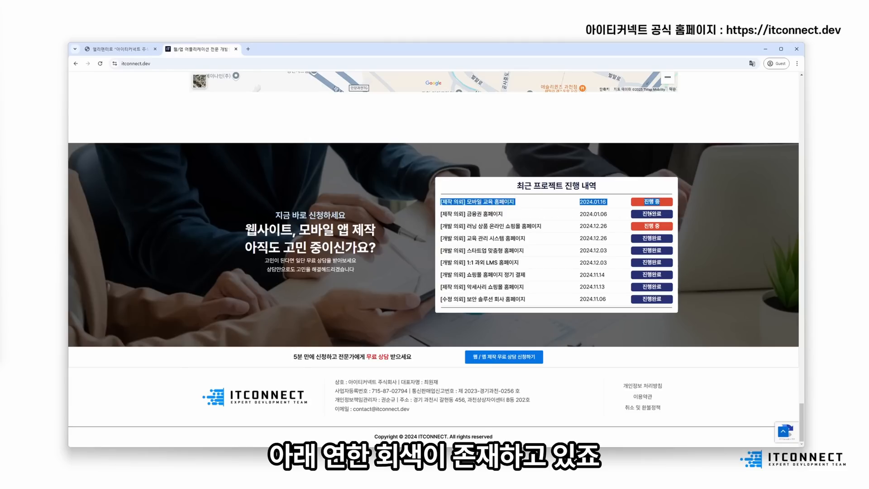
pyautogui.click(118, 49)
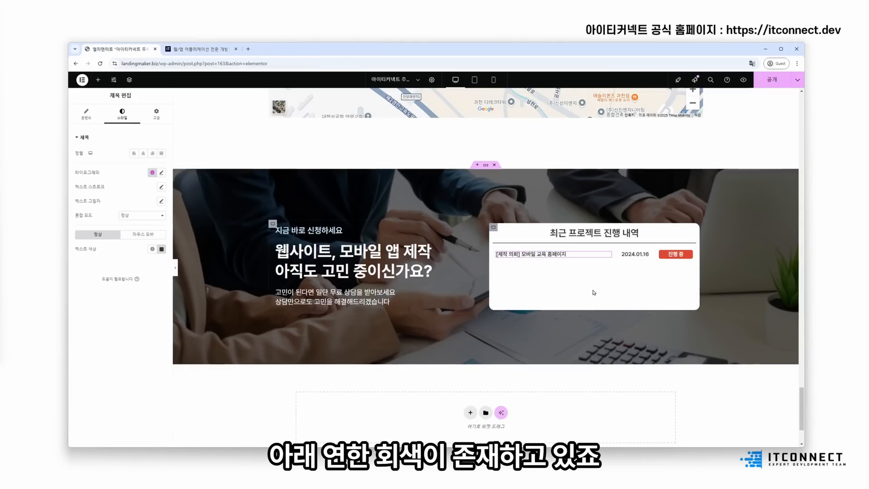
pyautogui.click(497, 253)
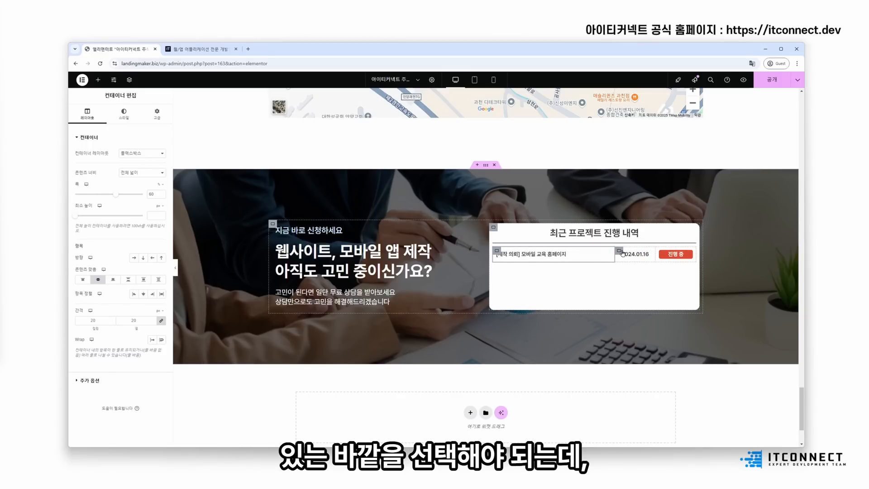
pyautogui.click(619, 251)
pyautogui.click(661, 251)
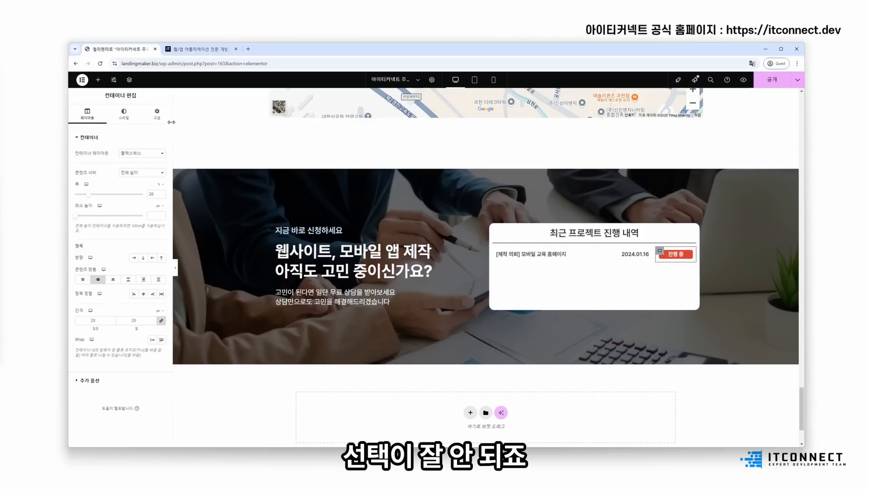
# - Give the whole entry row container a solid (실선) border with unlinked widths, 1 px at the bottom only
pyautogui.click(131, 80)
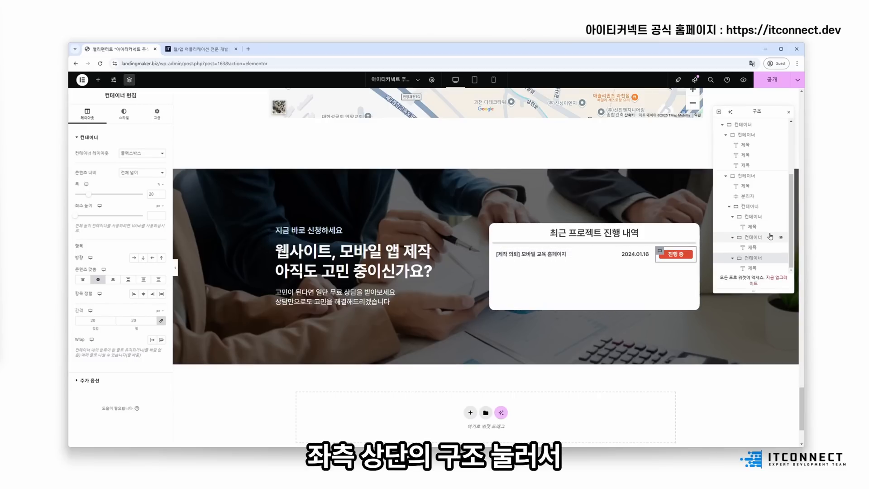
pyautogui.click(754, 210)
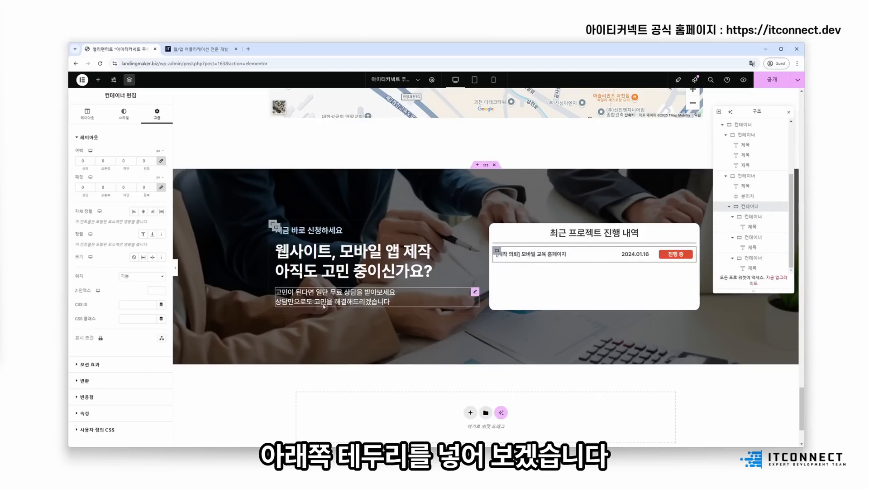
pyautogui.click(124, 115)
pyautogui.click(86, 170)
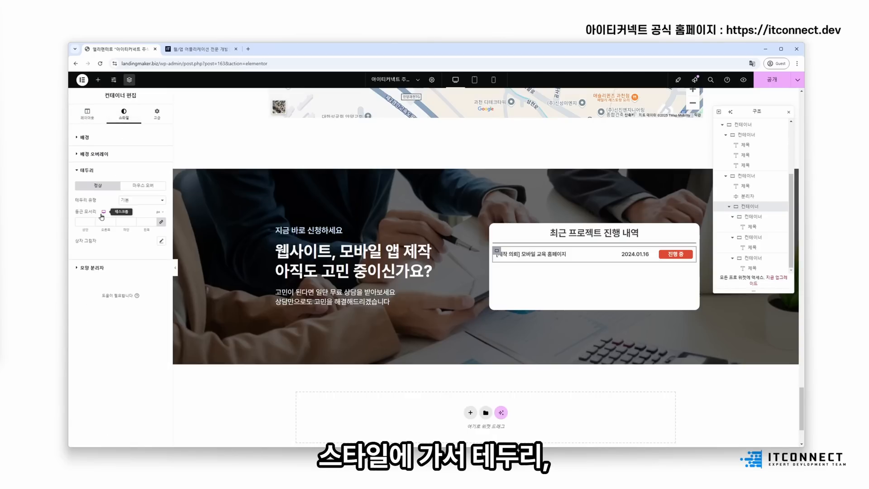
pyautogui.click(140, 200)
pyautogui.click(136, 226)
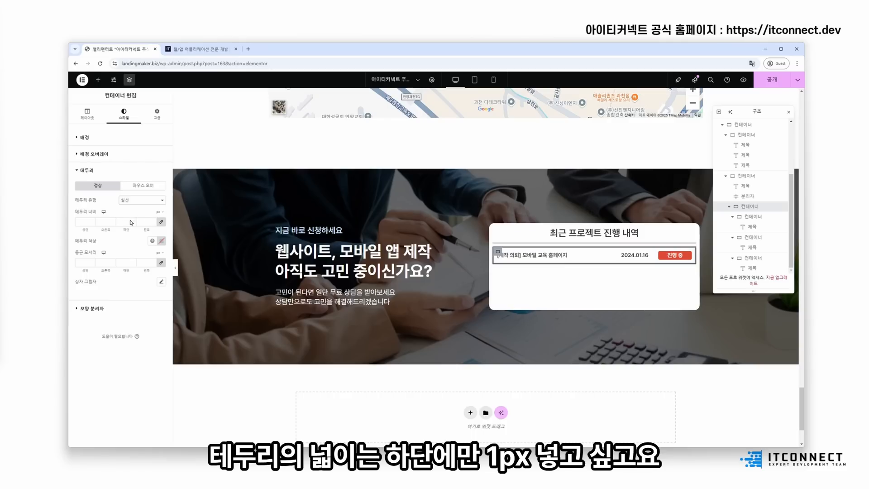
pyautogui.click(161, 222)
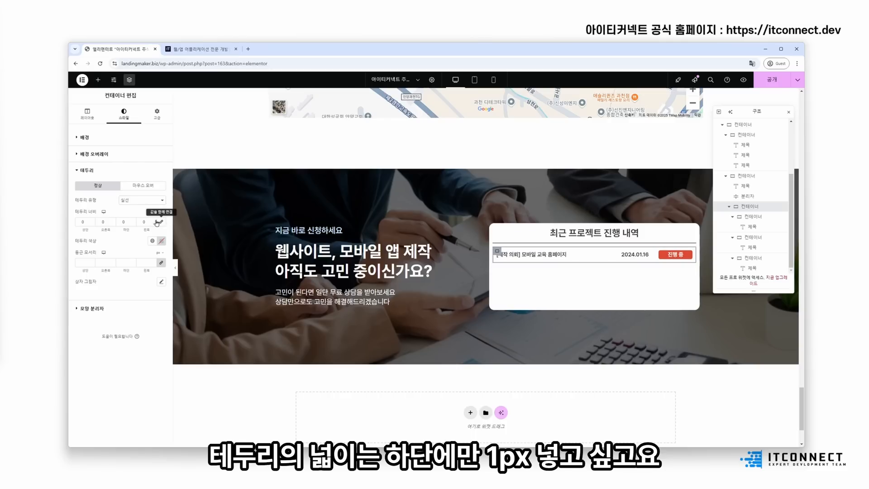
pyautogui.doubleClick(128, 222)
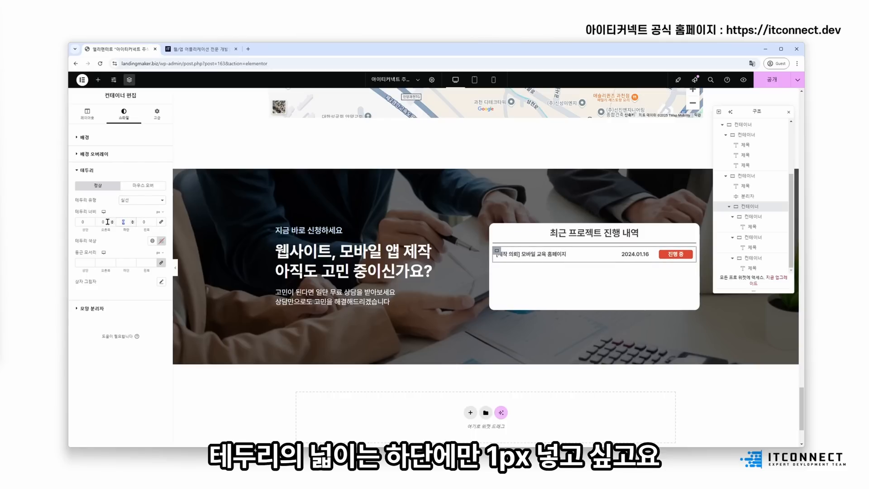
# - Set the entry row's bottom border colour to #DDDDDD
pyautogui.click(161, 241)
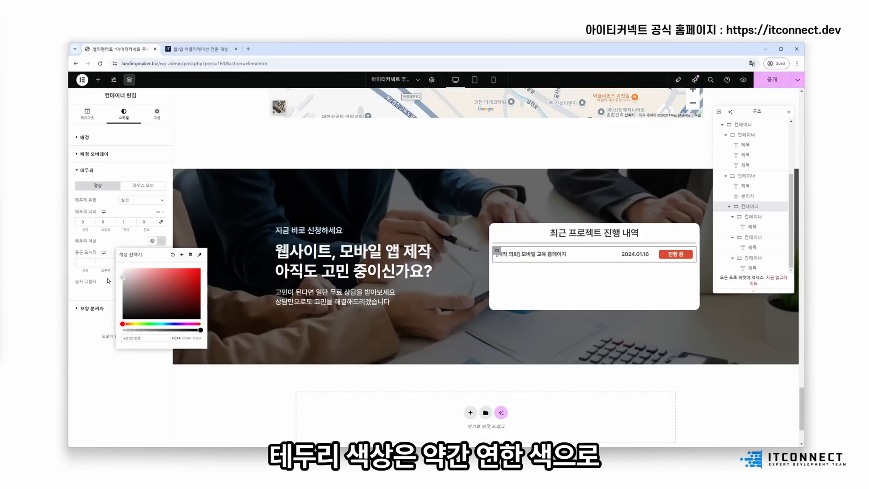
pyautogui.moveTo(109, 281); pyautogui.dragTo(107, 278)
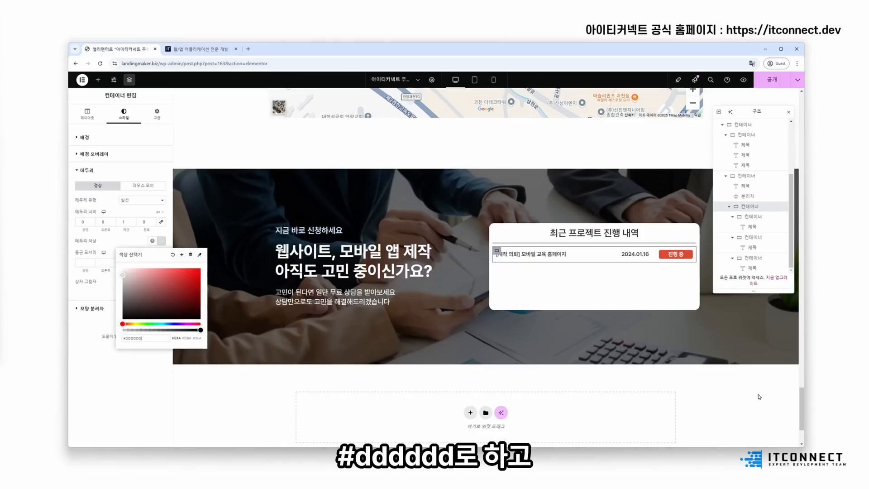
pyautogui.click(571, 231)
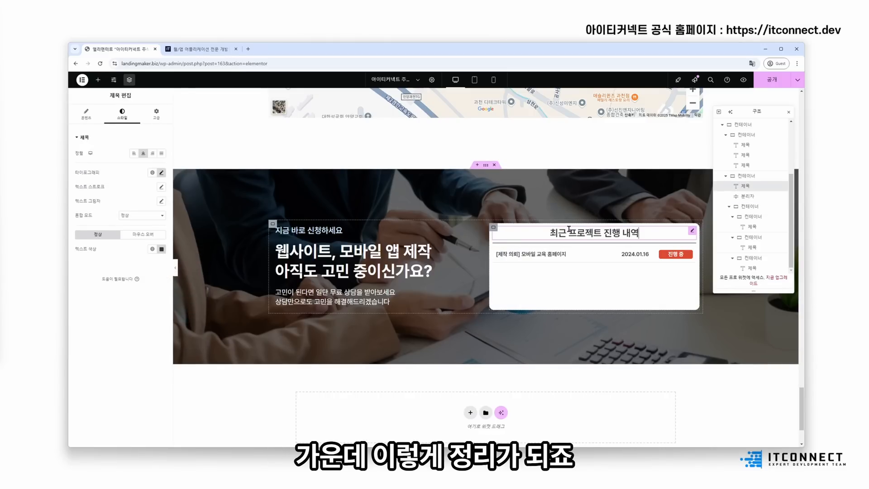
# - Duplicate the whole entry row container until the recent-projects list holds six rows
pyautogui.click(516, 242)
pyautogui.click(497, 251)
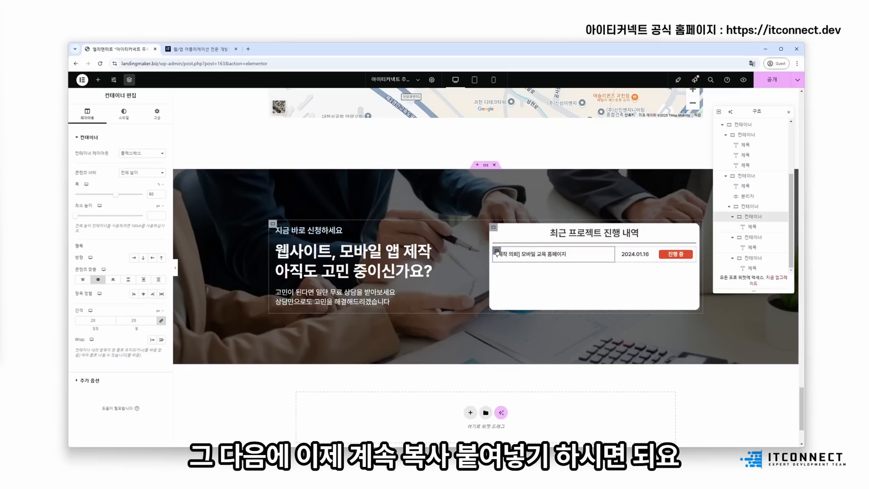
pyautogui.click(755, 207)
pyautogui.rightClick(755, 207)
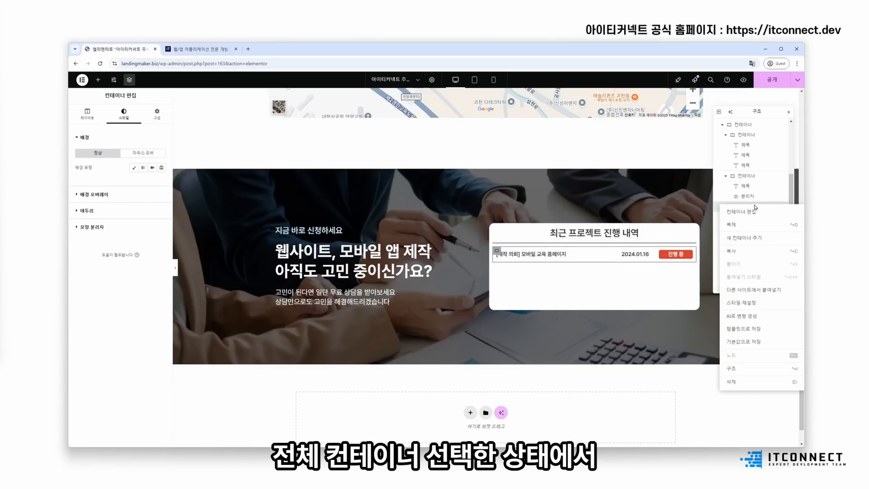
pyautogui.click(748, 226)
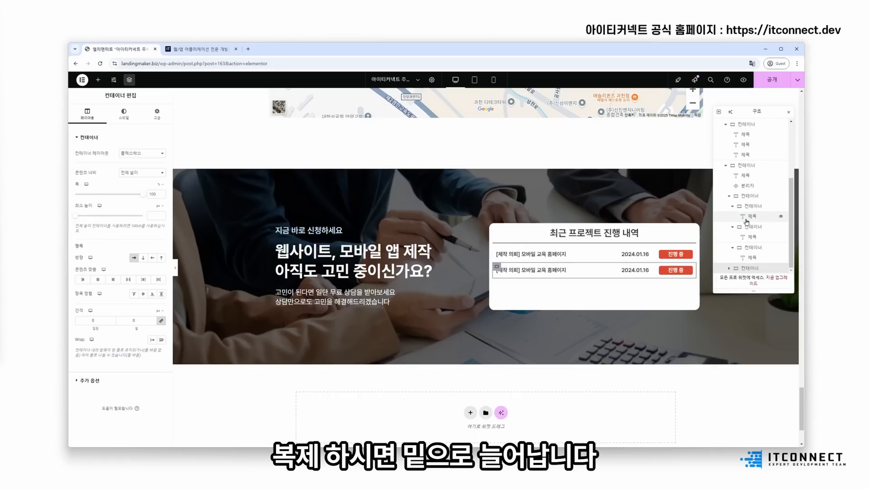
pyautogui.rightClick(742, 209)
pyautogui.click(743, 218)
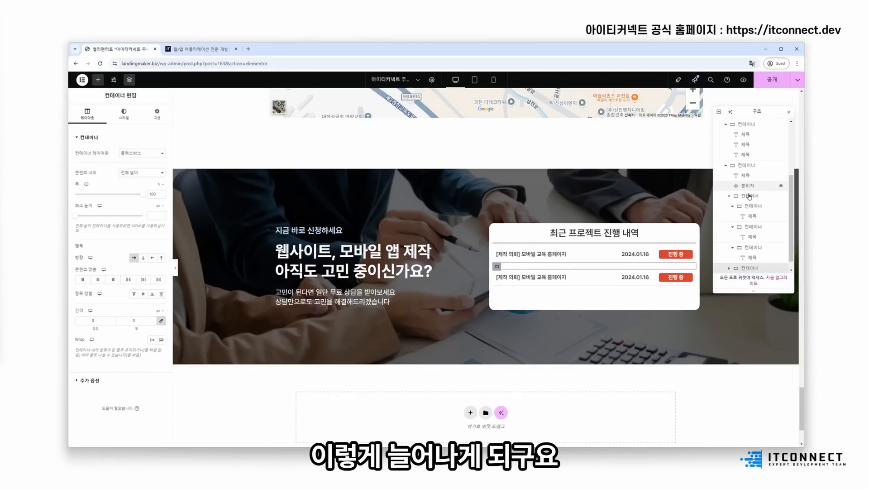
pyautogui.rightClick(748, 198)
pyautogui.click(749, 201)
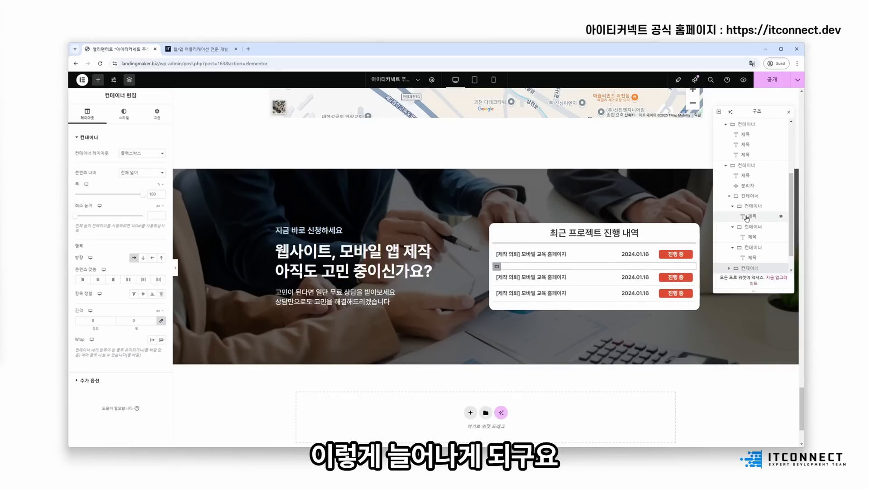
pyautogui.rightClick(747, 198)
pyautogui.click(750, 210)
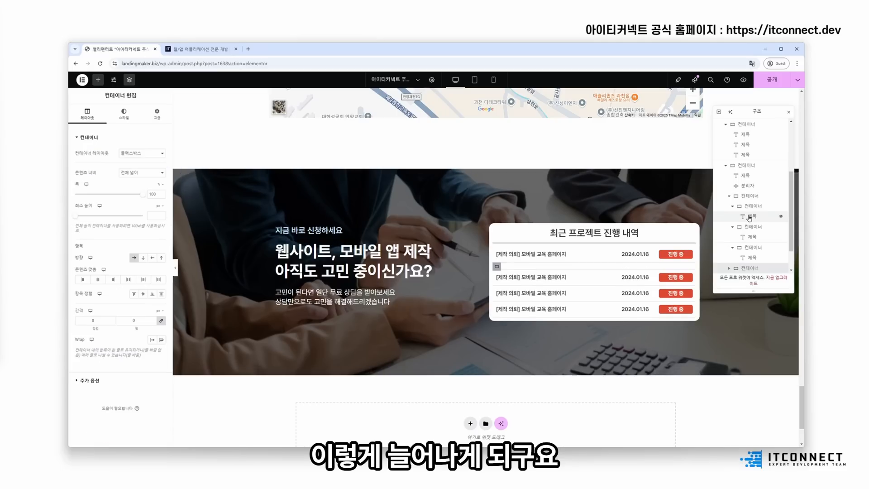
pyautogui.rightClick(751, 198)
pyautogui.click(743, 212)
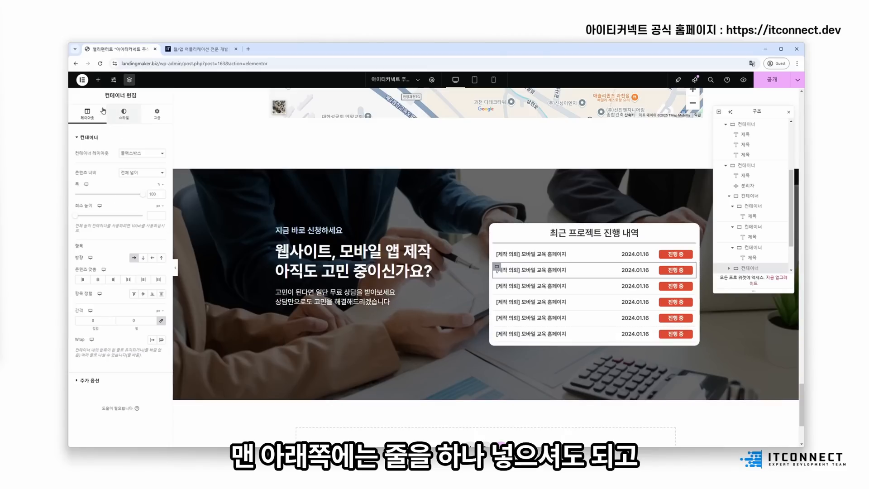
# - Add a divider (분리자) at the end of the recent-projects box, outside and beneath the last entry row
pyautogui.click(98, 79)
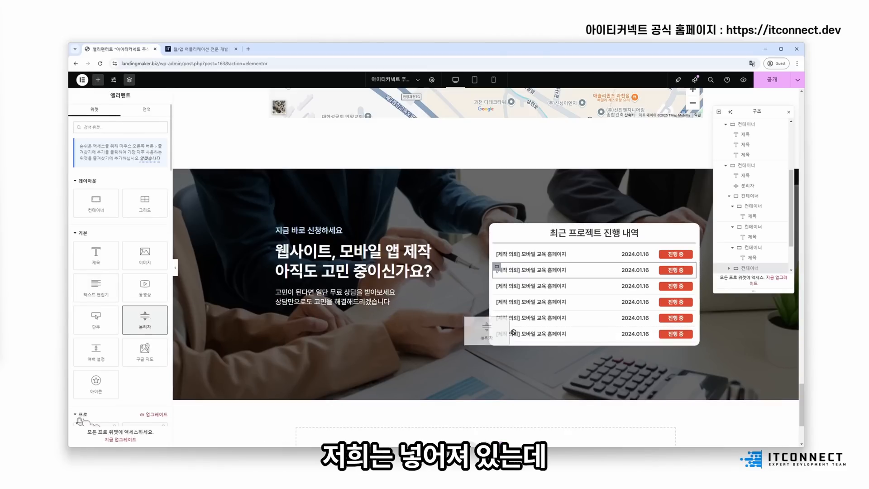
pyautogui.moveTo(145, 317); pyautogui.dragTo(567, 347)
pyautogui.moveTo(567, 344); pyautogui.dragTo(675, 343)
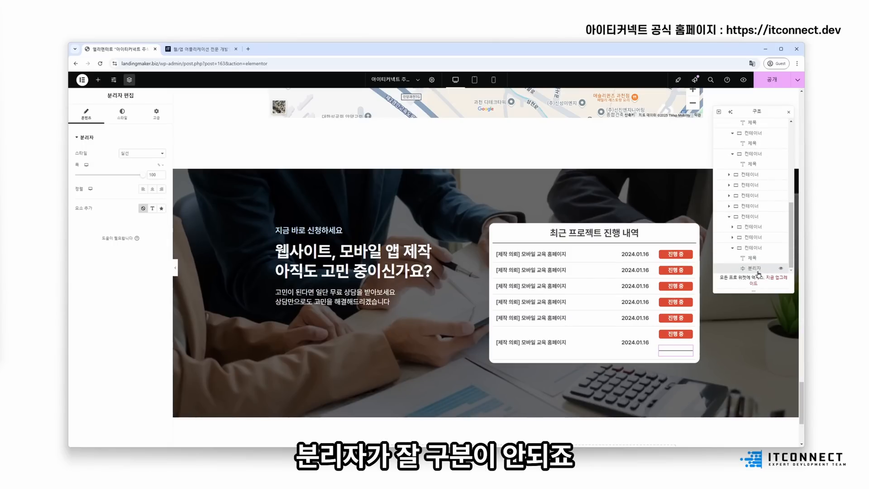
pyautogui.moveTo(755, 268)
pyautogui.mouseDown()
pyautogui.moveTo(748, 176)
pyautogui.moveTo(752, 268)
pyautogui.mouseUp()
pyautogui.moveTo(734, 209); pyautogui.dragTo(734, 256)
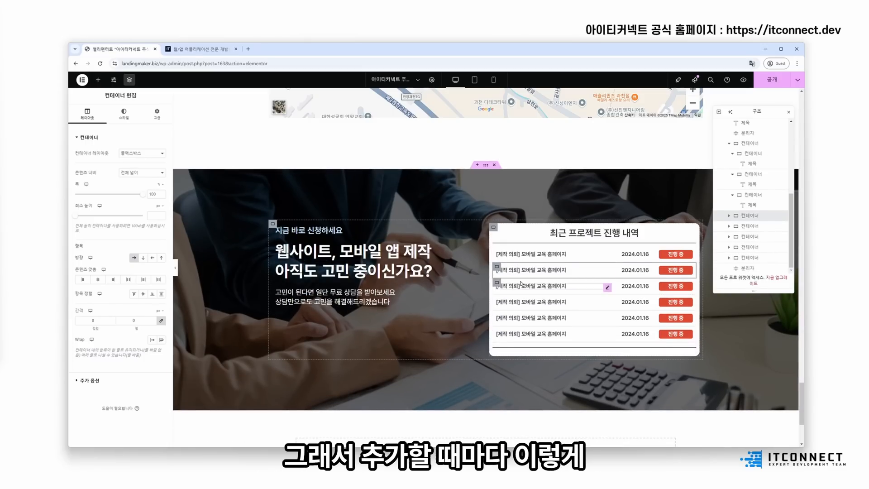
# - Centre the content vertically in the container holding the 웹사이트, 모바일 앱 제작 text beside the recent-projects box
pyautogui.click(545, 271)
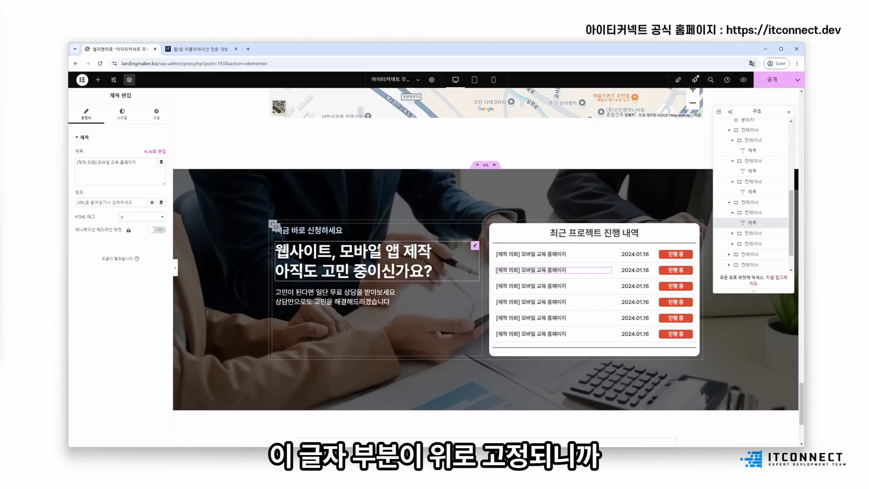
pyautogui.click(275, 227)
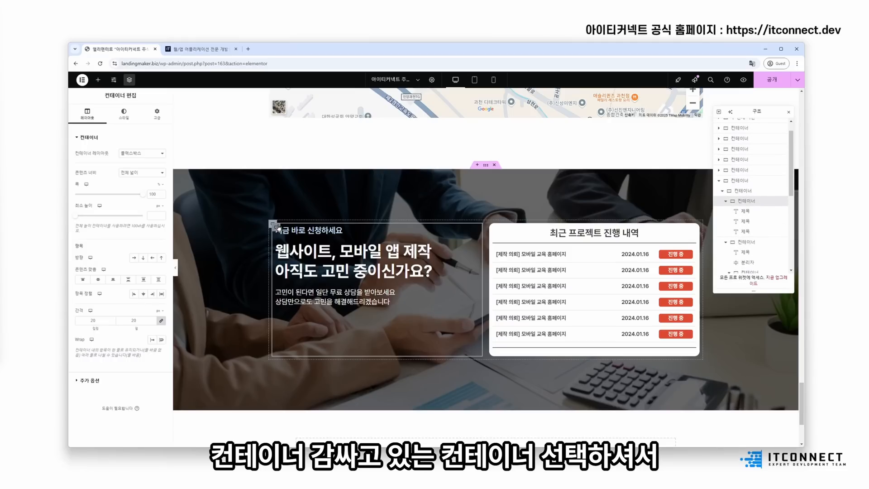
pyautogui.click(101, 281)
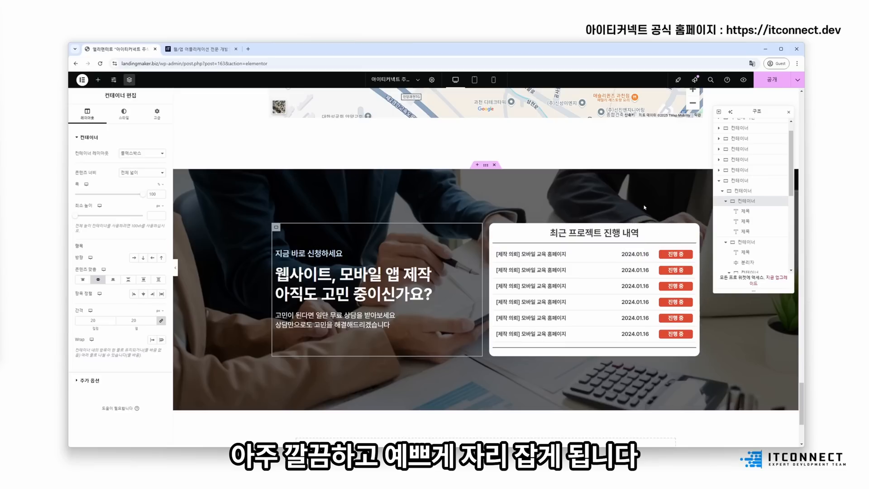
# - Publish the page and close the structure view
pyautogui.scroll(-1, 649, 210)
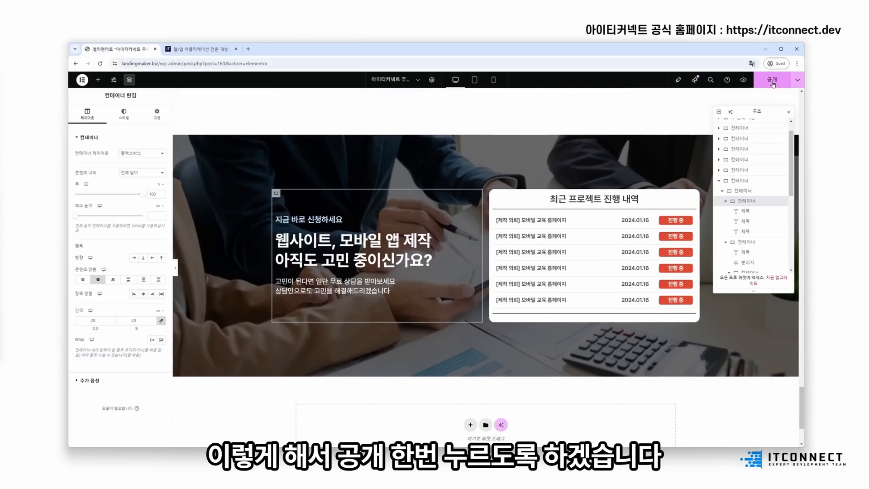
pyautogui.click(772, 84)
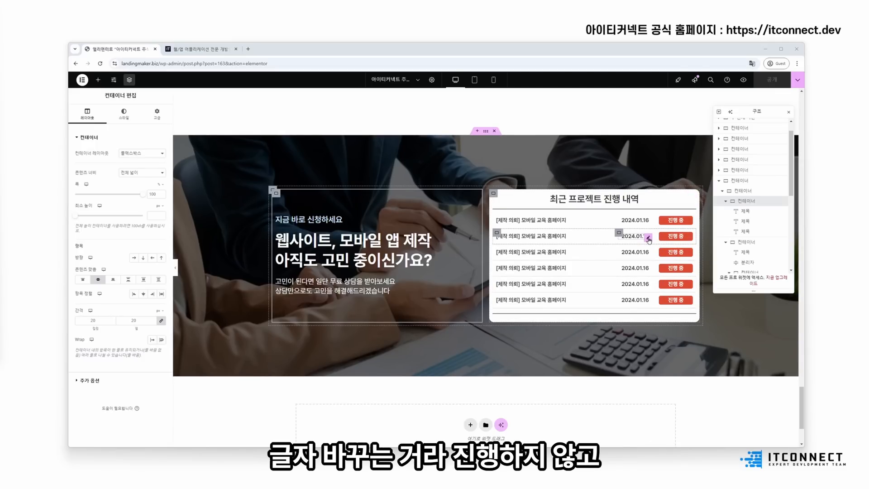
pyautogui.click(789, 113)
# - Add a single-column flexbox container directly beneath the consultation section
pyautogui.scroll(-3, 468, 336)
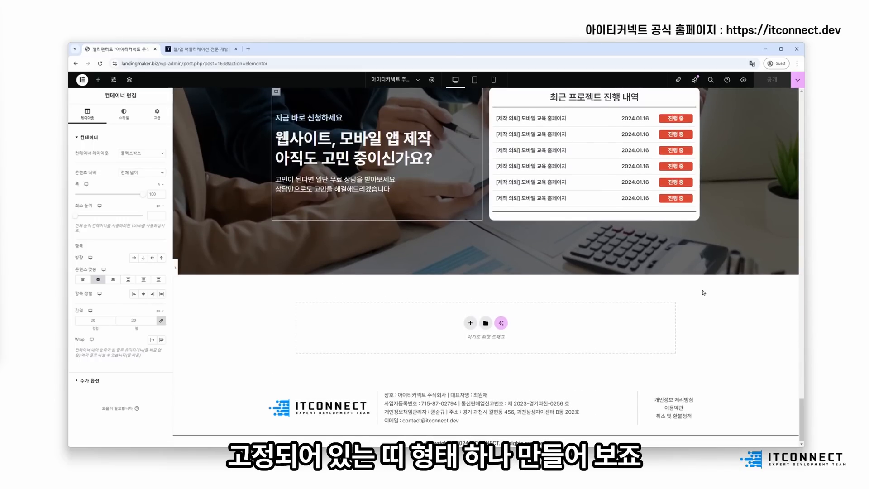
pyautogui.click(470, 322)
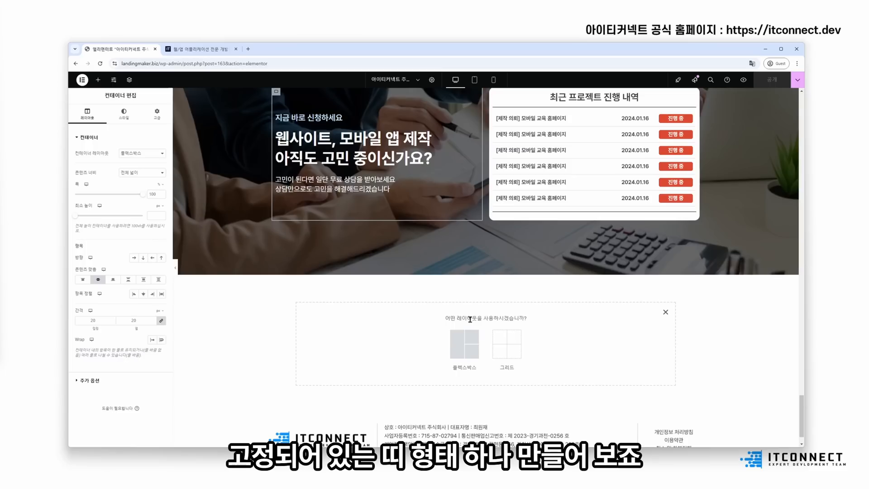
pyautogui.click(461, 341)
pyautogui.click(392, 340)
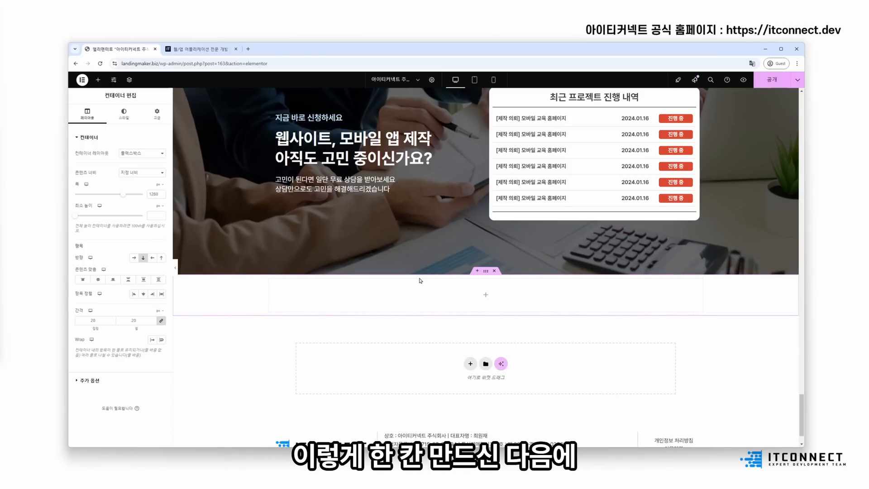
# - Examine the free-consultation strip's text and button layout on the itconnect.dev reference page and return to the Elementor editor
pyautogui.click(203, 49)
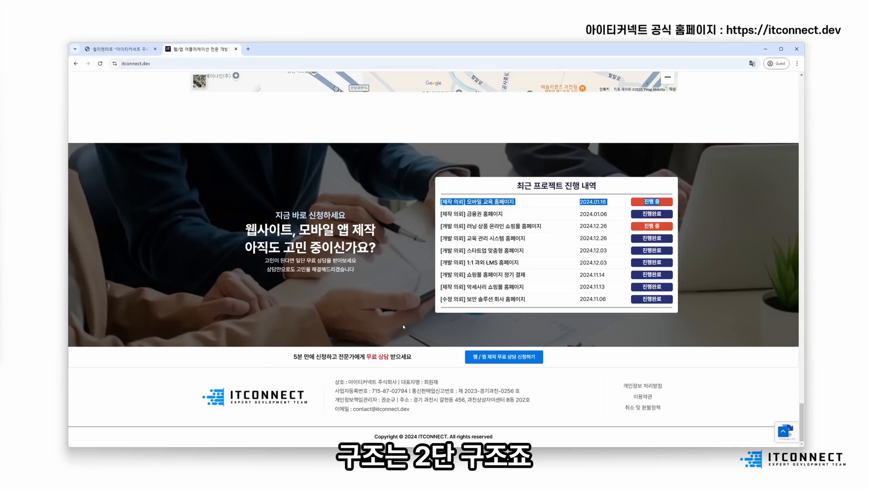
pyautogui.tripleClick(299, 358)
pyautogui.click(472, 361)
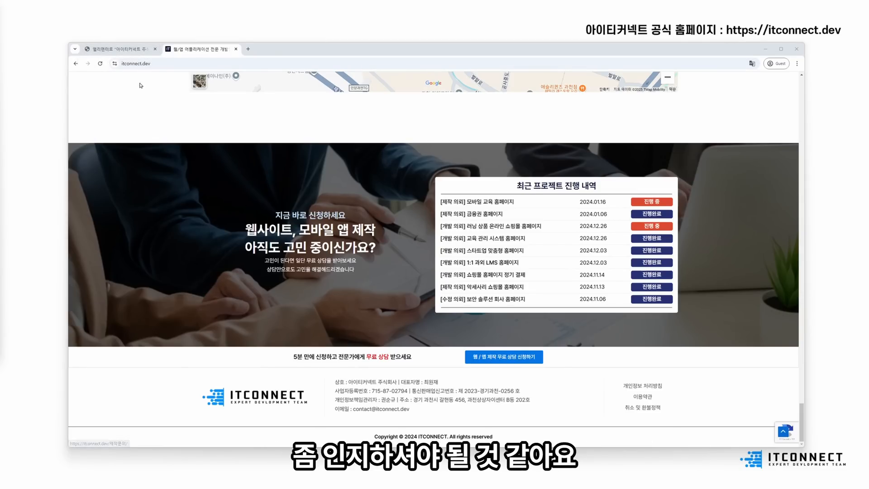
pyautogui.click(130, 50)
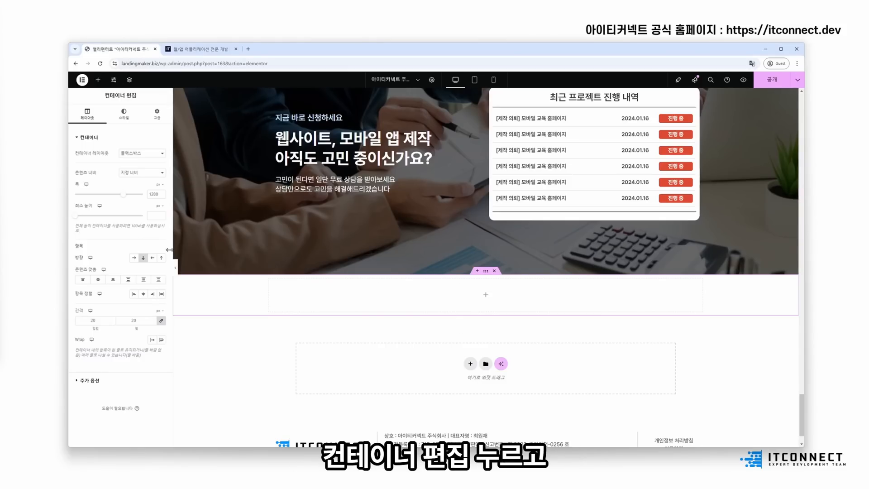
# - Set the new container's direction to horizontal row and place a heading followed by a button in it
pyautogui.click(135, 258)
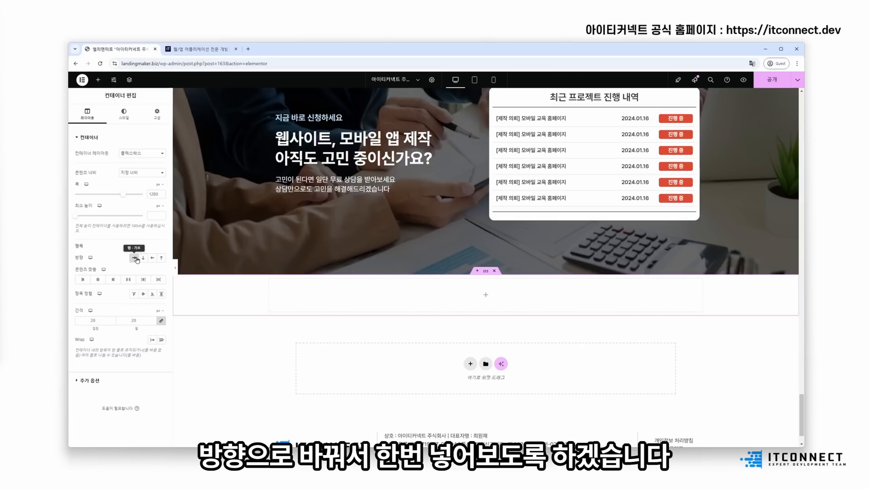
pyautogui.click(98, 80)
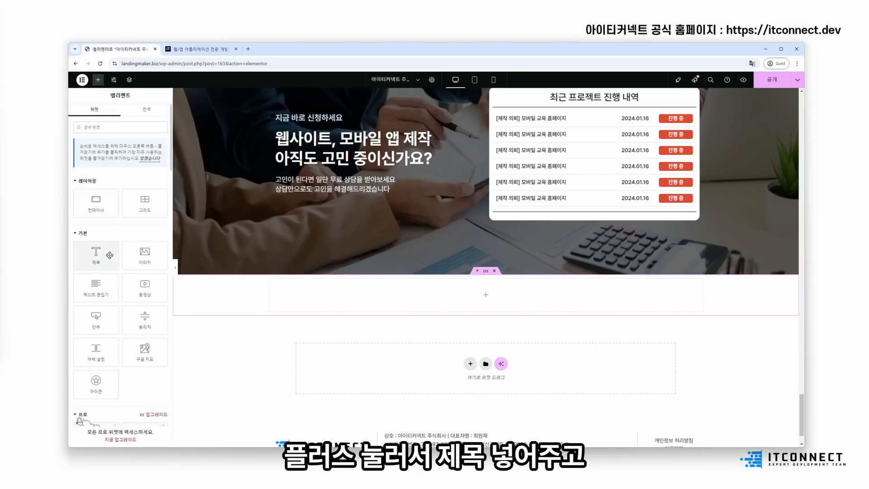
pyautogui.moveTo(110, 255); pyautogui.dragTo(303, 306)
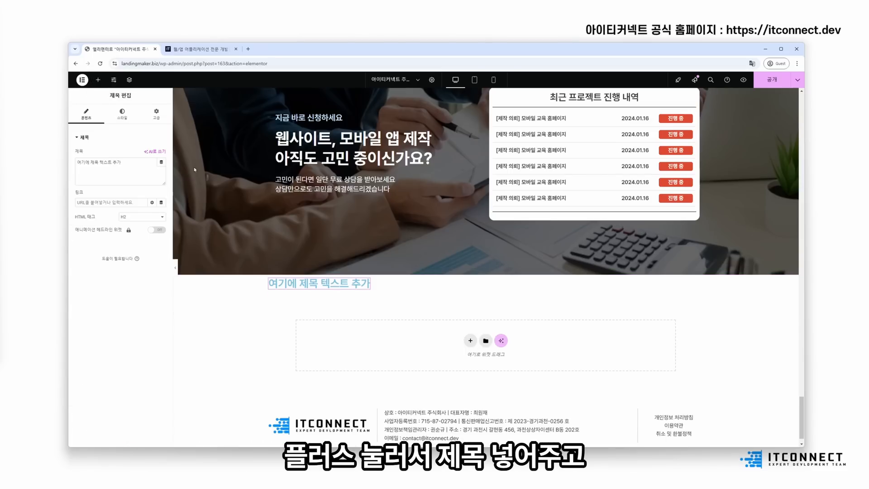
pyautogui.click(96, 80)
pyautogui.moveTo(95, 317); pyautogui.dragTo(335, 284)
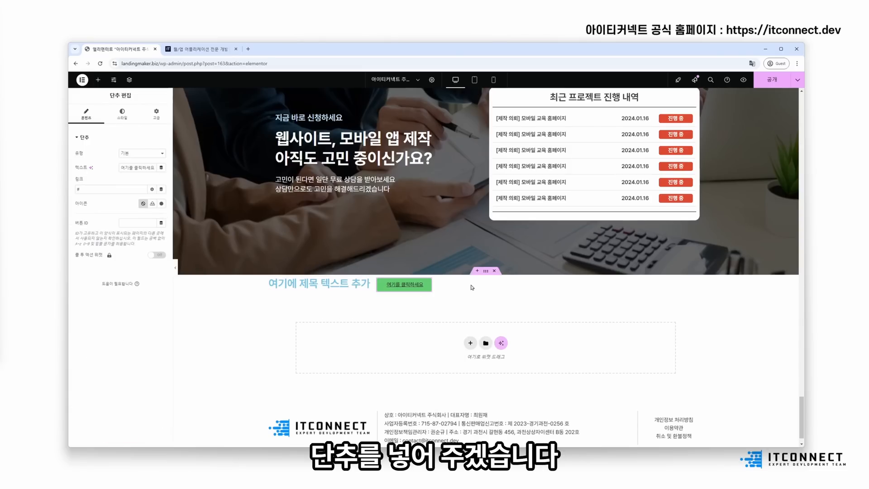
# - Centre the strip container's content horizontally, add an inner container in front of the heading, and move the heading into it
pyautogui.click(485, 271)
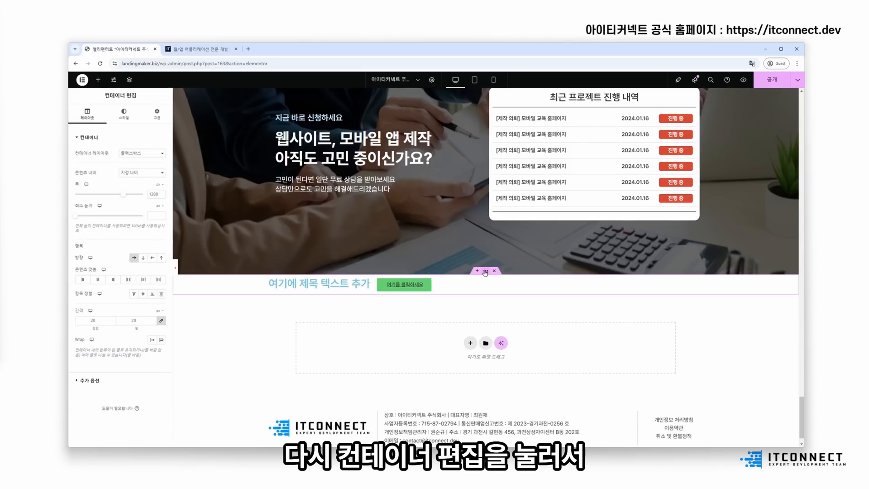
pyautogui.click(98, 280)
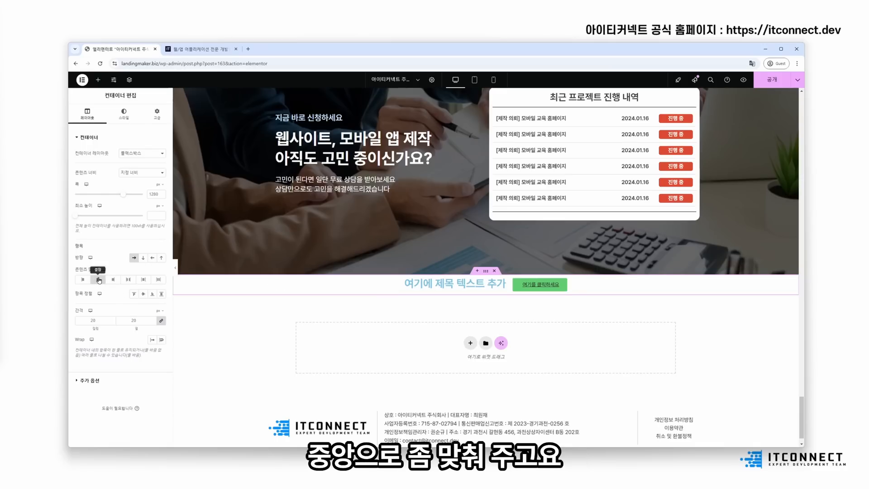
pyautogui.click(434, 284)
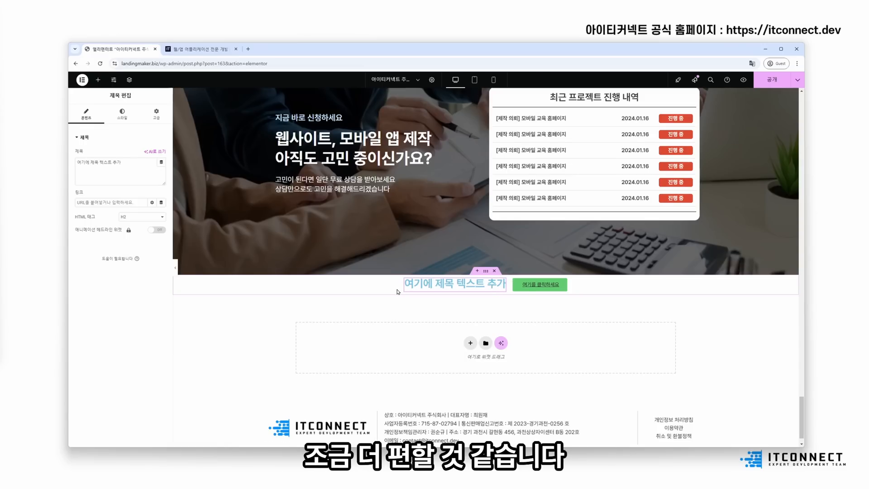
pyautogui.click(97, 79)
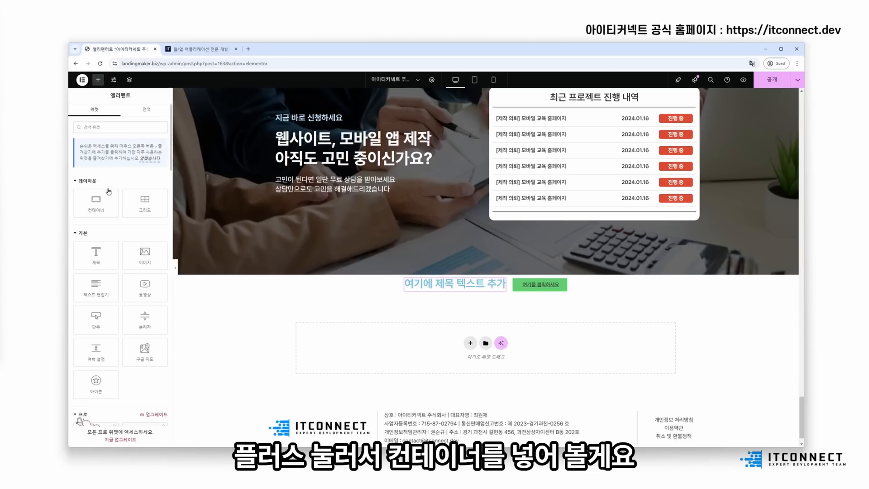
pyautogui.moveTo(109, 192); pyautogui.dragTo(461, 291)
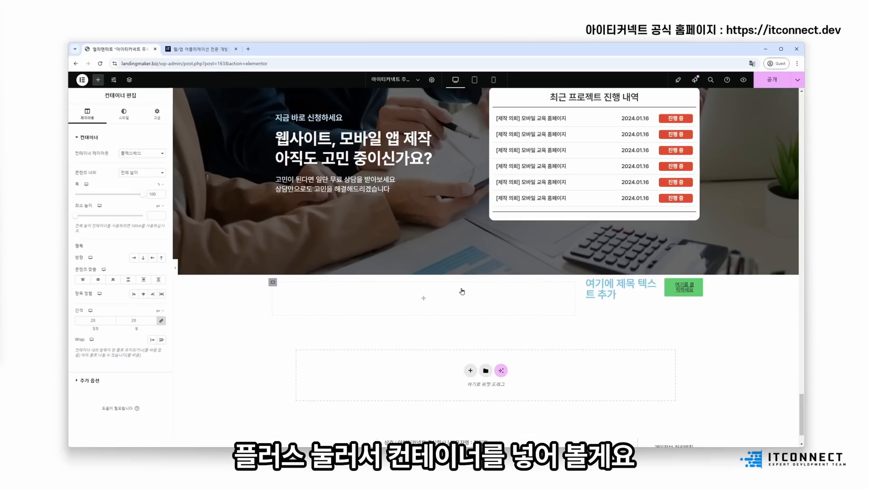
pyautogui.moveTo(620, 288); pyautogui.dragTo(451, 298)
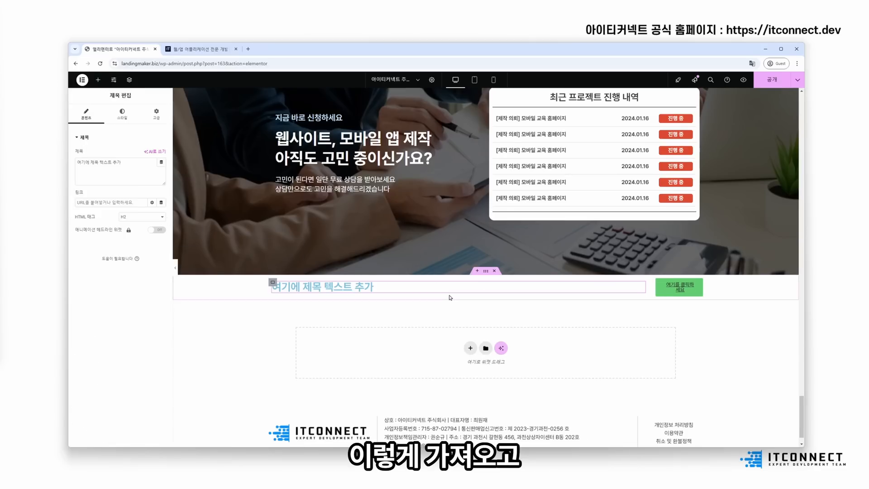
# - Add a second inner container beside the heading's container and move the button into it
pyautogui.rightClick(271, 287)
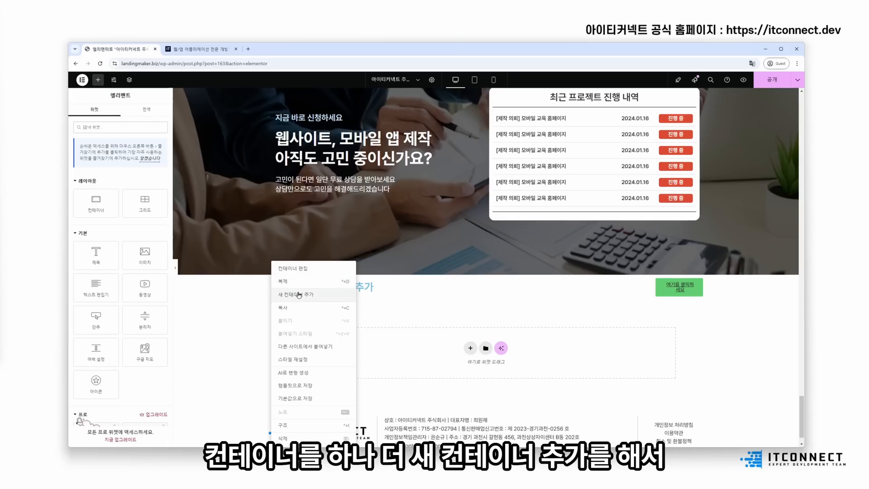
pyautogui.click(297, 294)
pyautogui.moveTo(491, 290); pyautogui.dragTo(620, 300)
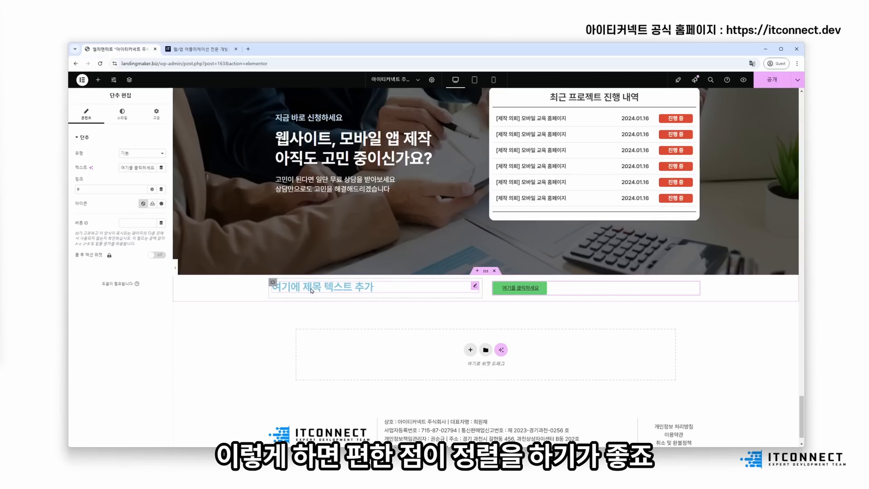
# - Set item alignment to center in both the heading's and the button's inner containers, then select the parent container
pyautogui.click(272, 283)
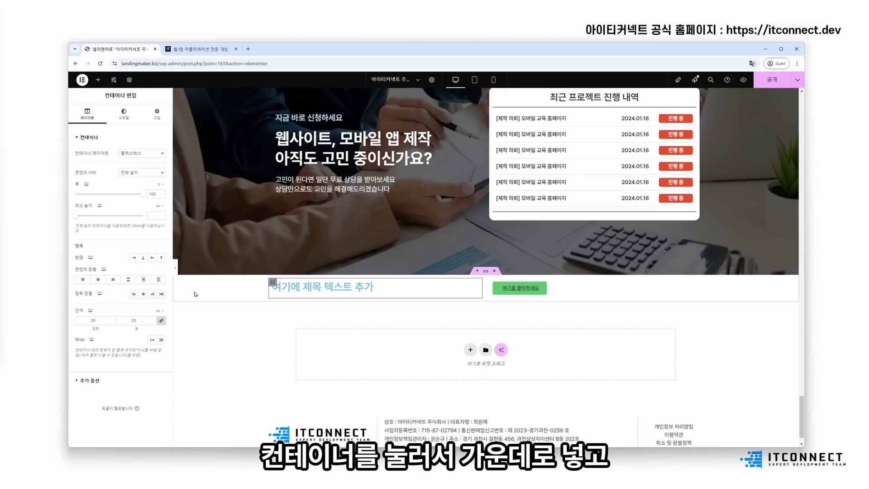
pyautogui.click(143, 294)
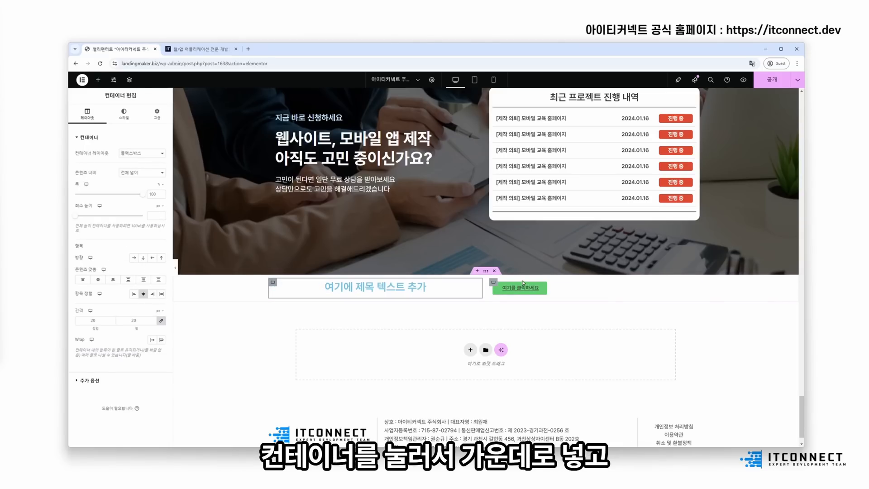
pyautogui.click(493, 282)
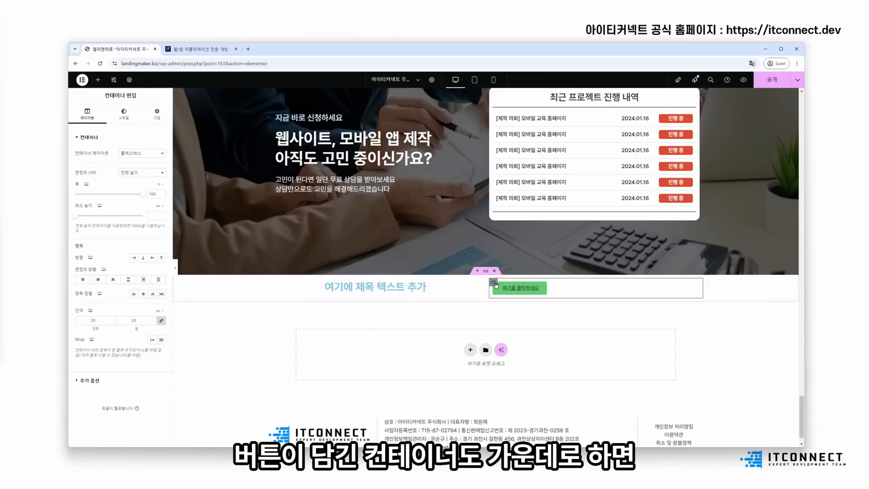
pyautogui.click(143, 294)
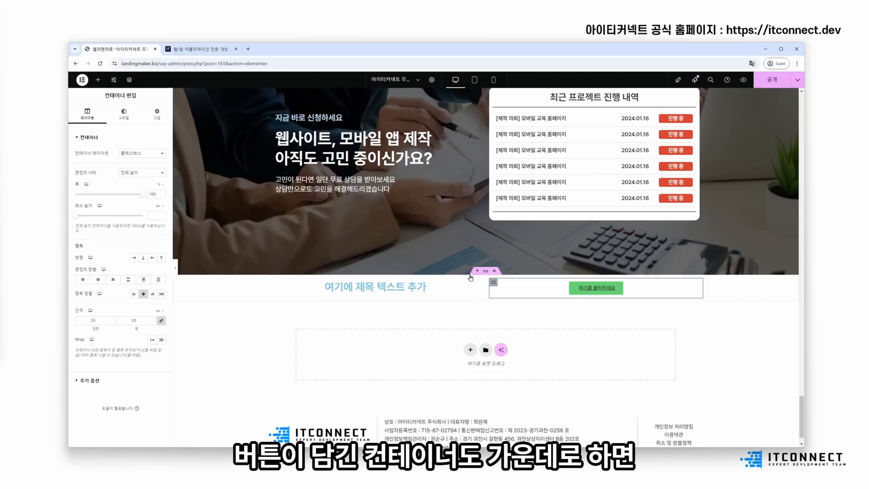
pyautogui.click(486, 271)
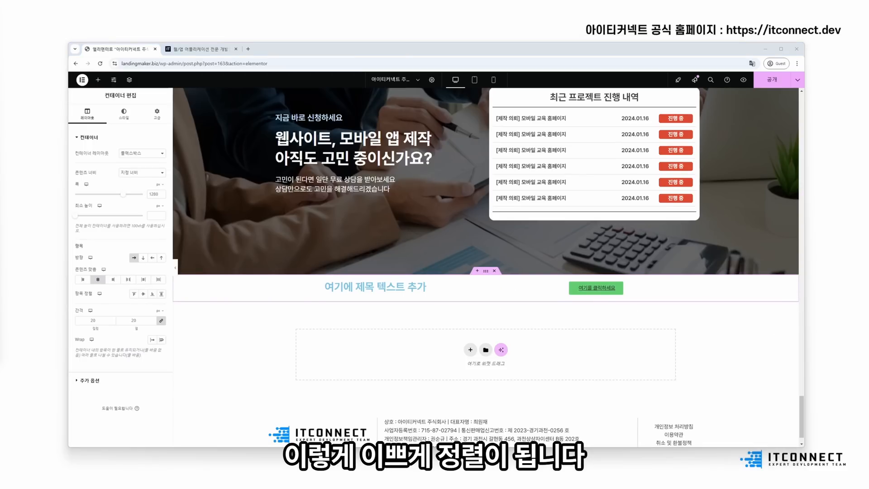
# - Set the strip heading to "5분 만에 신청하고 전문가에게 <span style="color:#ff0000">무료 상담</span> 받으세요"
pyautogui.click(374, 291)
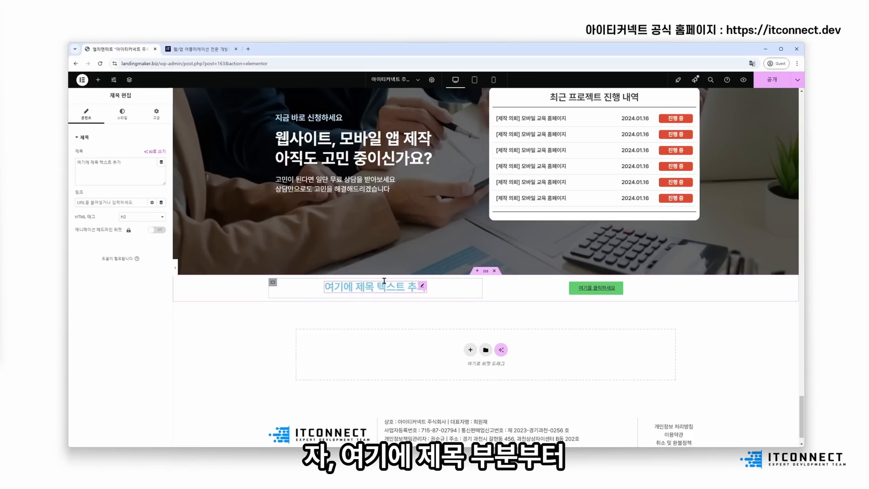
pyautogui.click(103, 182)
pyautogui.hotkey('ctrl', 'a')
pyautogui.write('5분 만에 신청하고 전문가에게 <span style="color:#ff0000">무료 상담</span> 받으세요')
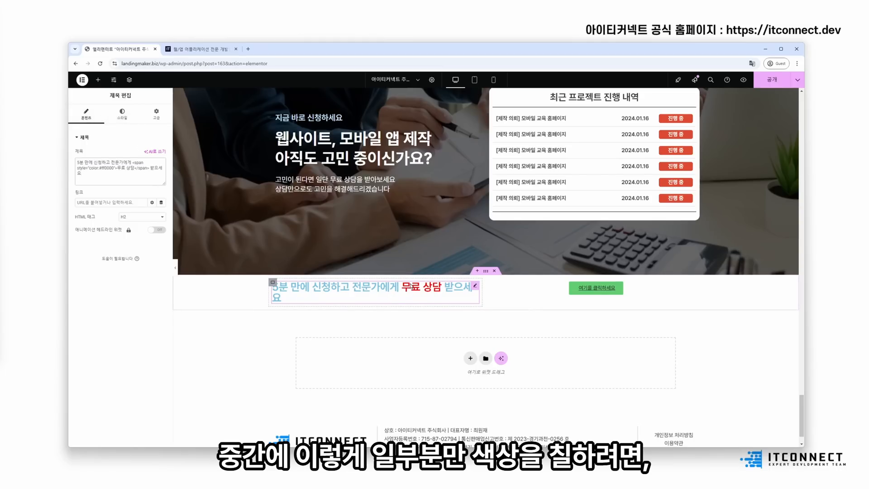
pyautogui.moveTo(132, 162); pyautogui.dragTo(122, 168)
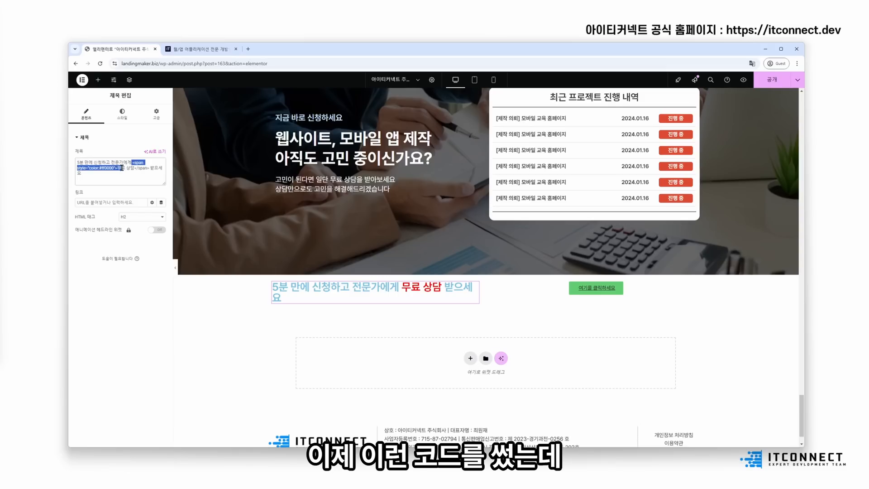
# - Add a text editor widget below the heading and colour its word "ipsum" red
pyautogui.click(98, 80)
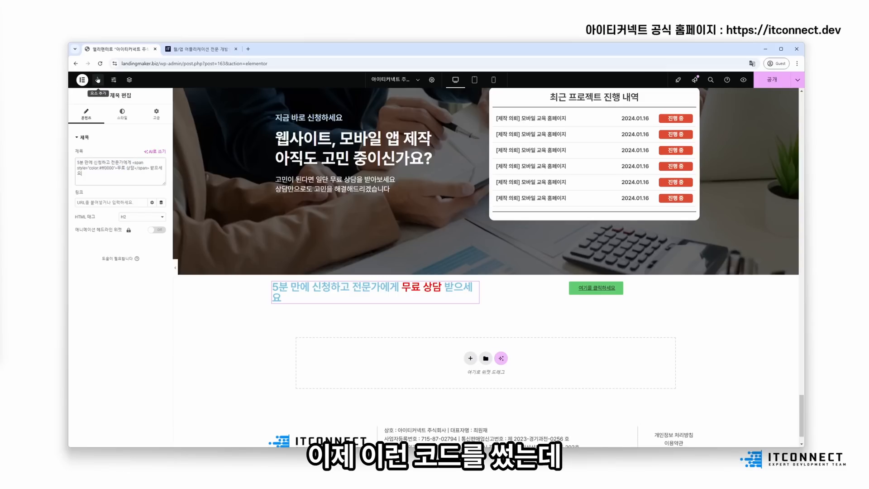
pyautogui.moveTo(96, 288); pyautogui.dragTo(471, 294)
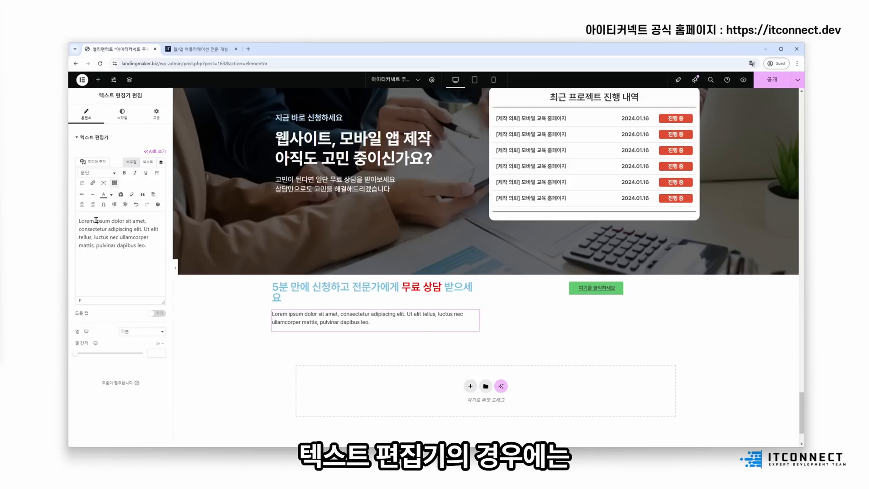
pyautogui.moveTo(94, 221); pyautogui.dragTo(112, 222)
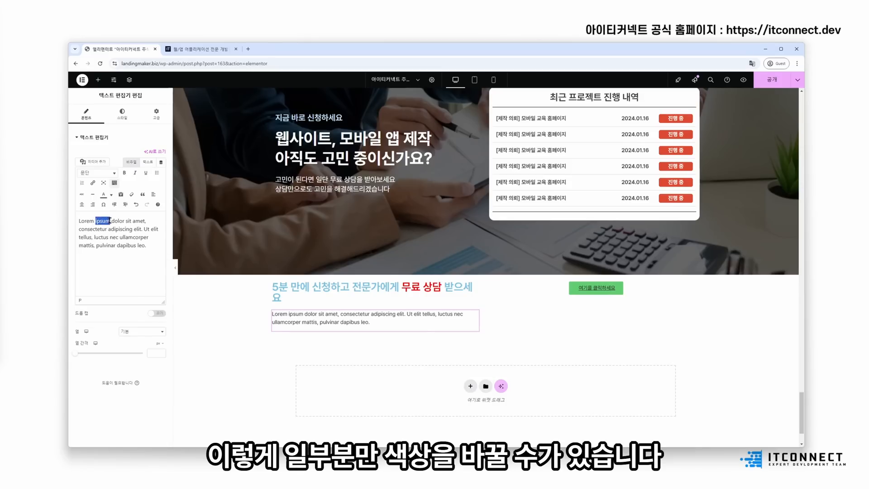
pyautogui.click(113, 195)
pyautogui.click(83, 221)
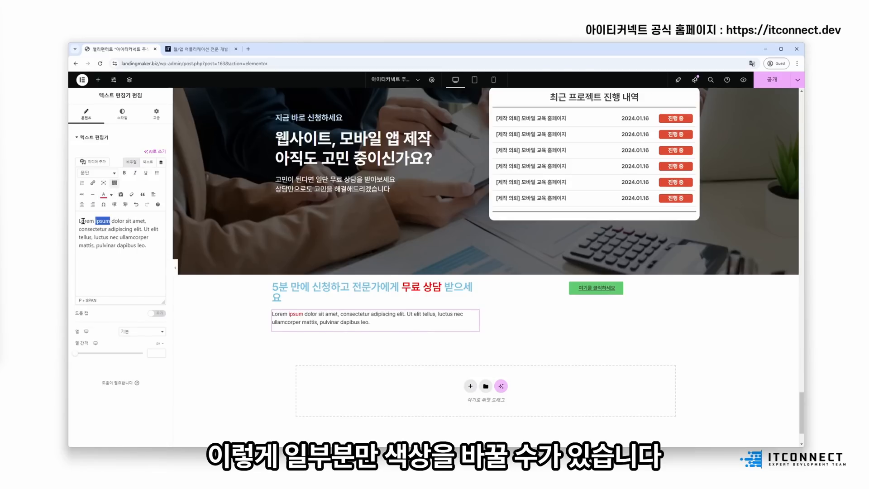
pyautogui.click(115, 260)
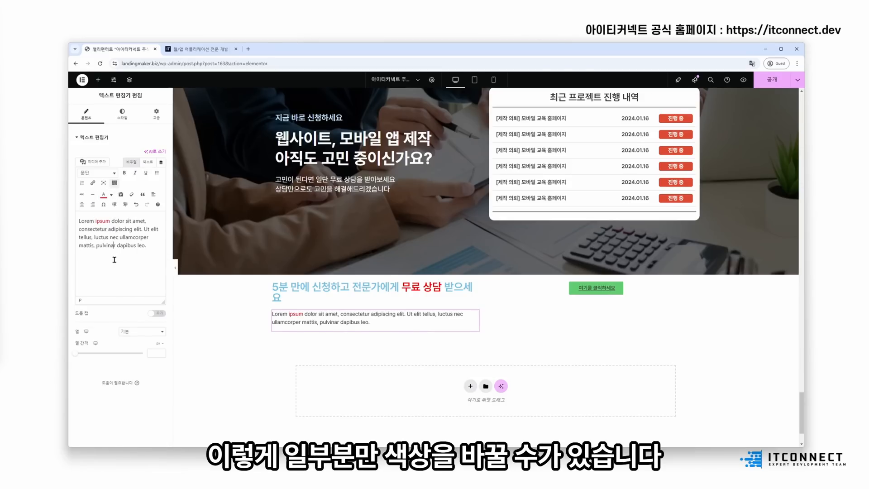
# - Examine the span colour markup in the strip heading's title text
pyautogui.click(362, 296)
pyautogui.moveTo(98, 163)
pyautogui.mouseDown()
pyautogui.moveTo(121, 163)
pyautogui.moveTo(114, 164)
pyautogui.mouseUp()
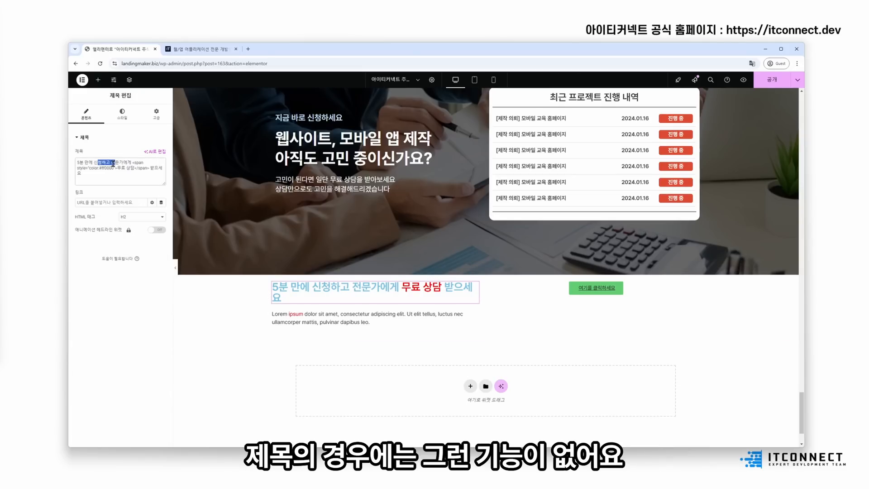
pyautogui.click(131, 169)
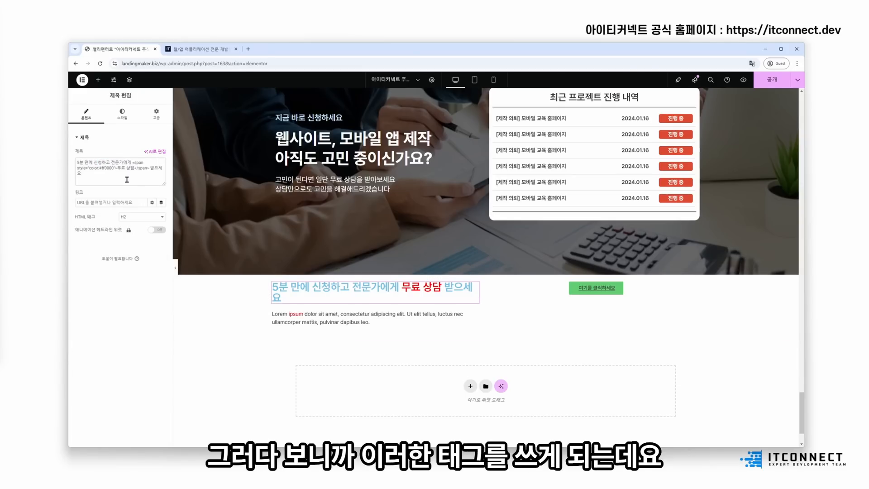
pyautogui.moveTo(132, 162)
pyautogui.mouseDown()
pyautogui.moveTo(120, 166)
pyautogui.moveTo(134, 168)
pyautogui.mouseUp()
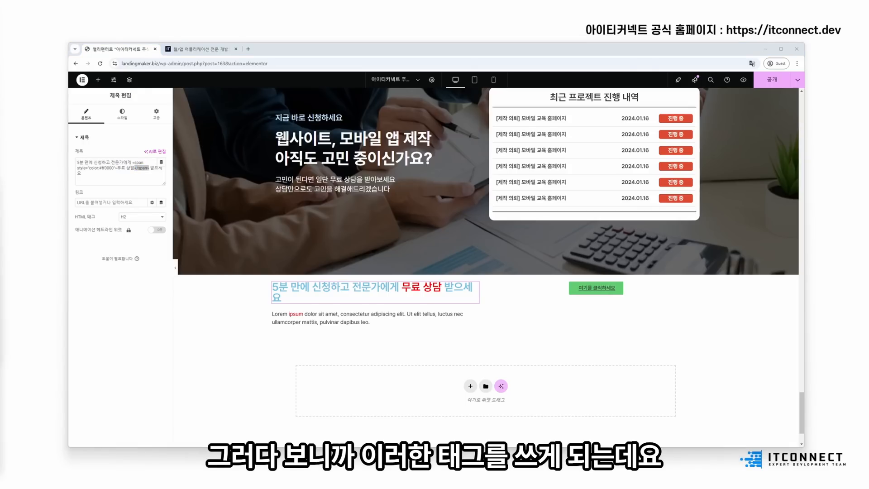
# - Switch to an empty Notepad document and write the sample tag <span>무료 상담</span>
pyautogui.moveTo(0, 195); pyautogui.dragTo(530, 90)
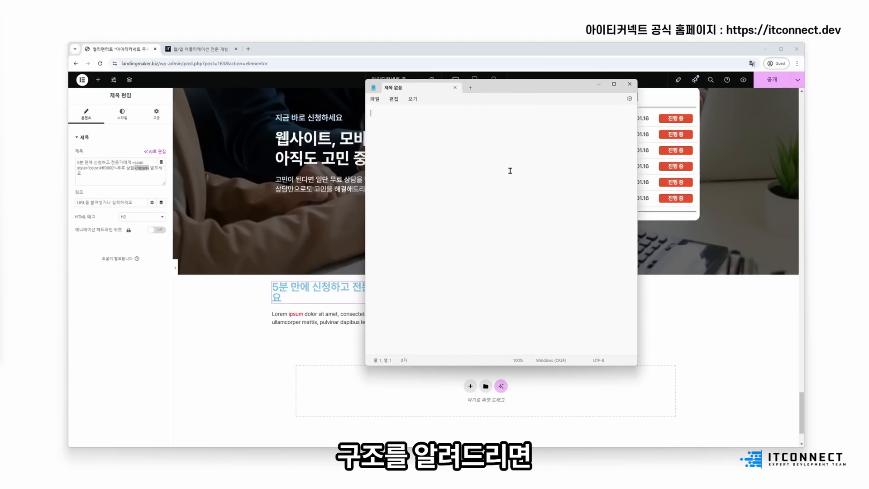
pyautogui.write('<a')
pyautogui.write('an')
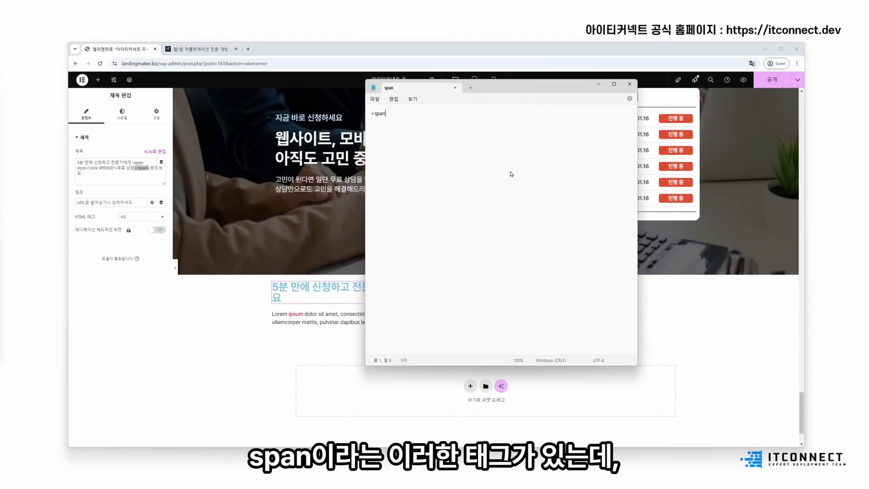
pyautogui.write('n> </span>')
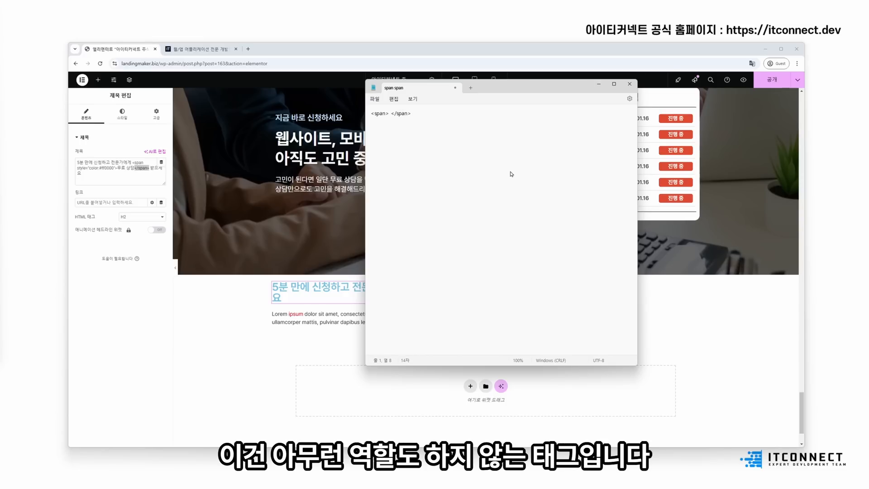
pyautogui.press('BackSpace')
pyautogui.write('무료 상ㄷ')
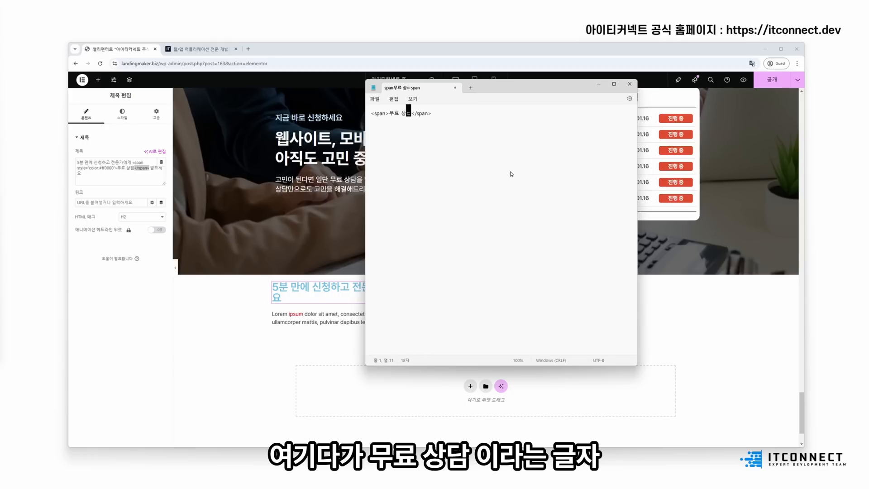
pyautogui.write('ㅏㅁ')
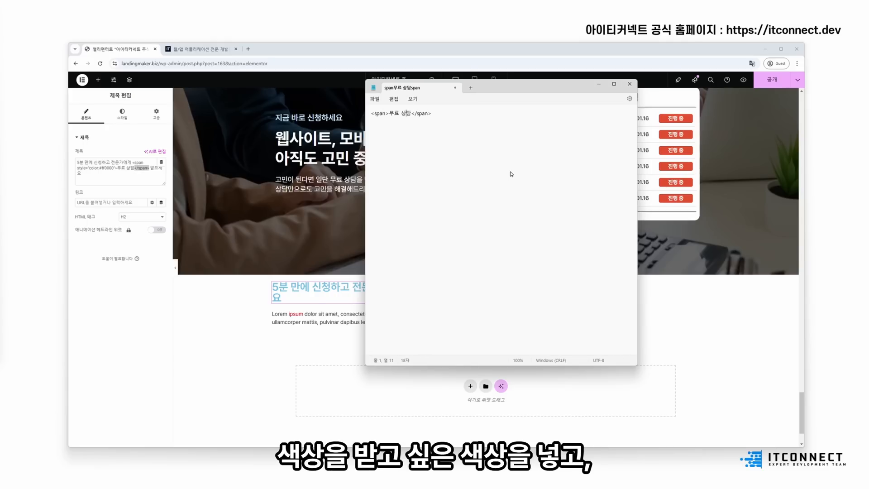
# - Add the attribute style="color:#ff0000;" to the opening span tag of the sample markup in Notepad
pyautogui.press('Left')
pyautogui.press('Left')
pyautogui.press('Left')
pyautogui.press('Left')
pyautogui.press('Left')
pyautogui.press('Left')
pyautogui.write('style=')
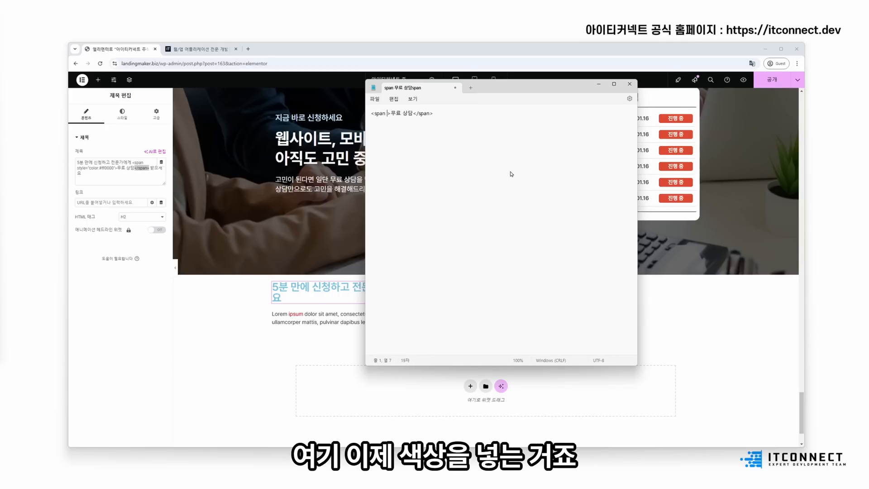
pyautogui.write('"co"')
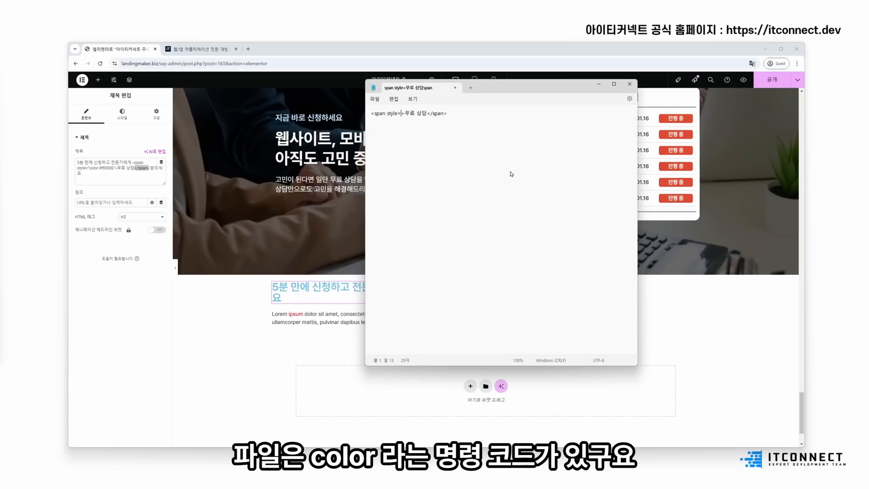
pyautogui.press('Left')
pyautogui.write('color:')
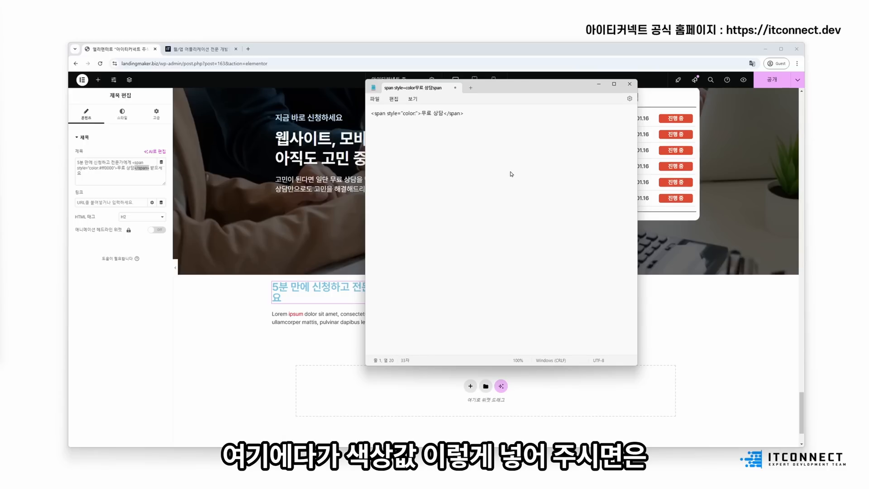
pyautogui.write('#ff0000;')
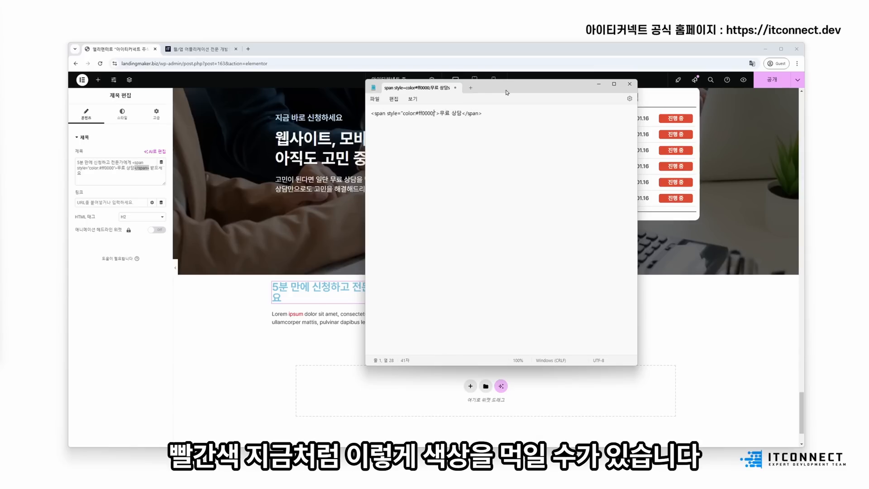
# - Move the Notepad window aside and close the sample note without saving it
pyautogui.moveTo(507, 92); pyautogui.dragTo(700, 94)
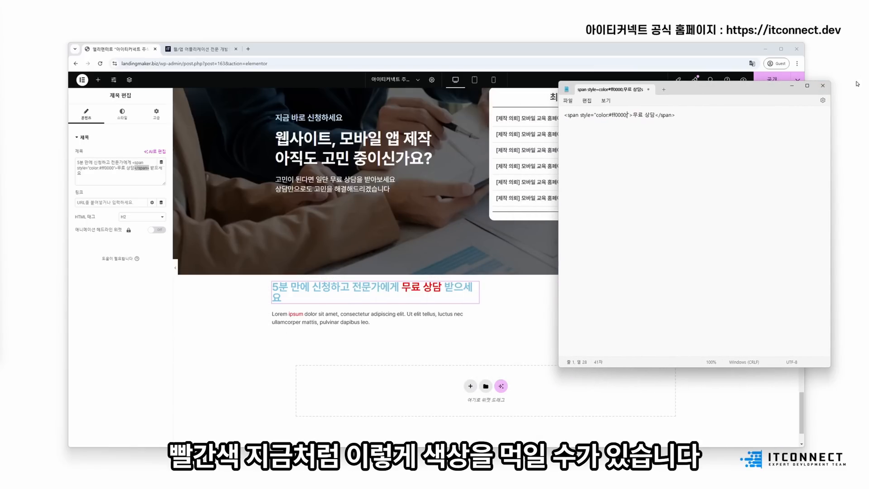
pyautogui.click(650, 90)
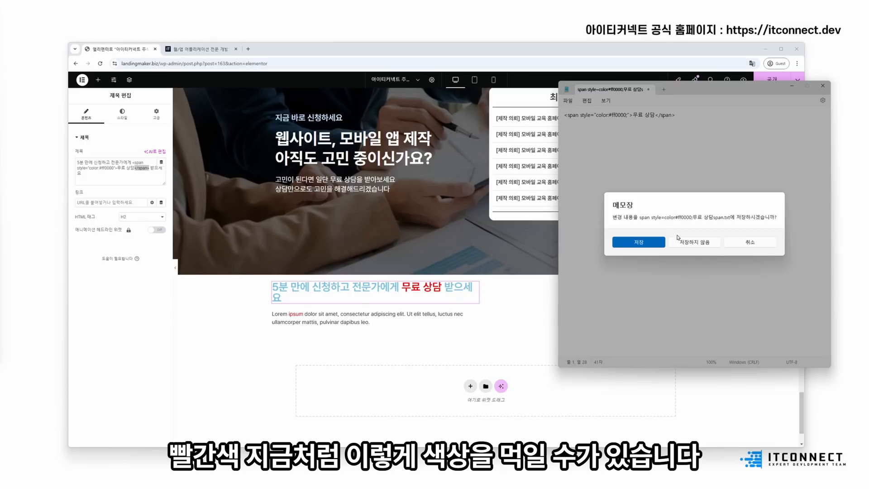
pyautogui.click(680, 241)
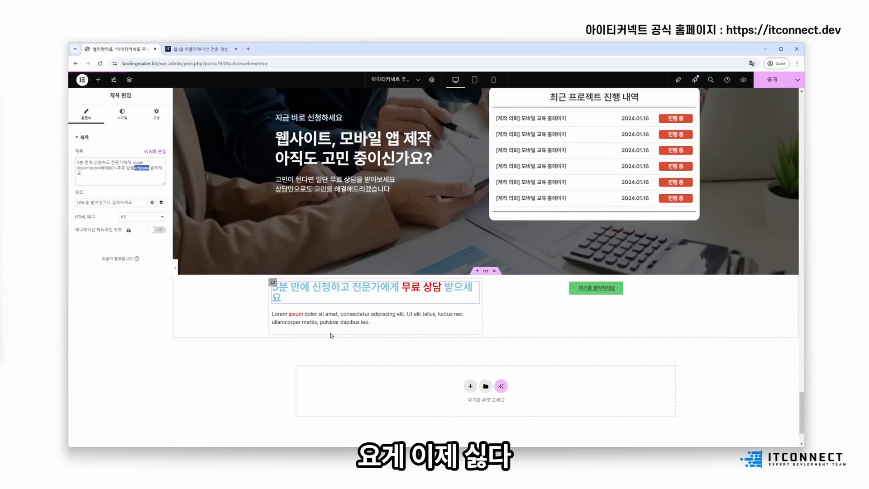
# - Delete the text editor widget below the strip heading
pyautogui.click(337, 319)
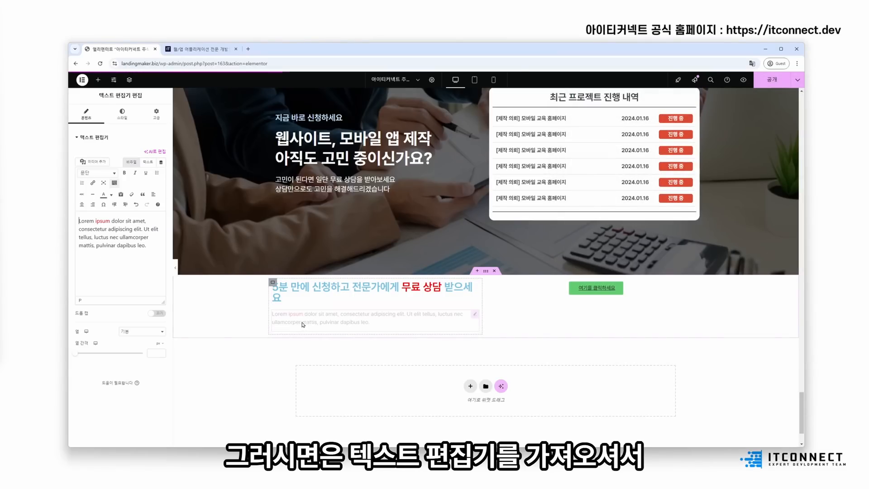
pyautogui.moveTo(96, 221); pyautogui.dragTo(109, 221)
pyautogui.click(114, 221)
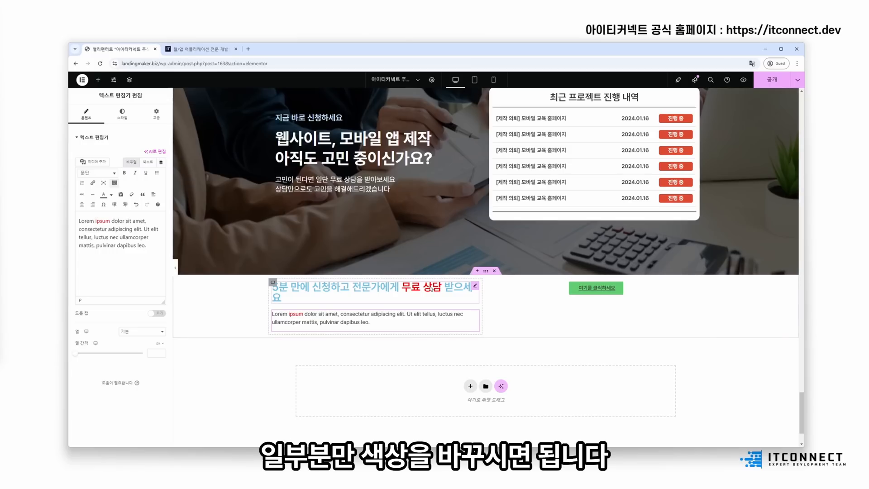
pyautogui.rightClick(403, 323)
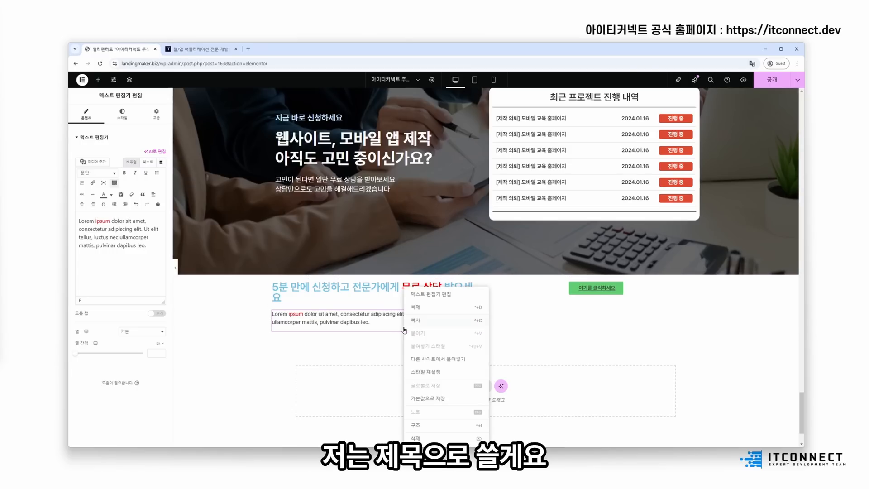
pyautogui.click(424, 442)
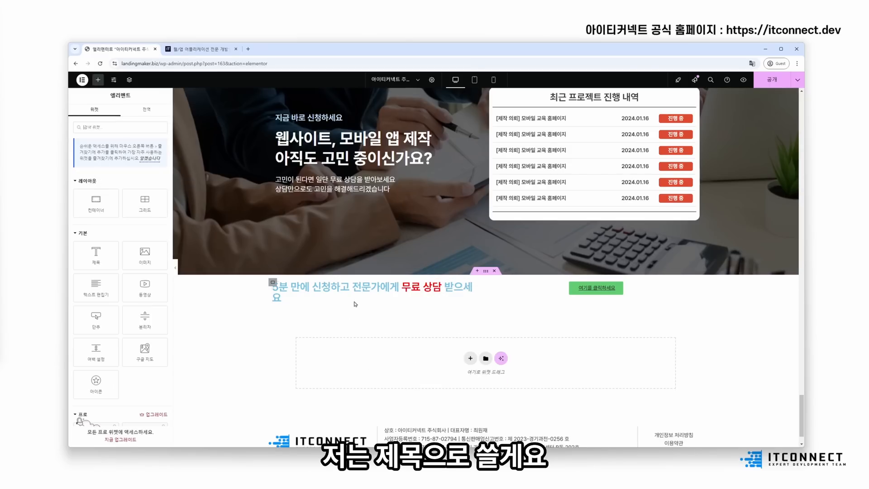
# - Set the strip heading's font size to 24 px and its text colour to #333333
pyautogui.click(469, 289)
pyautogui.click(122, 113)
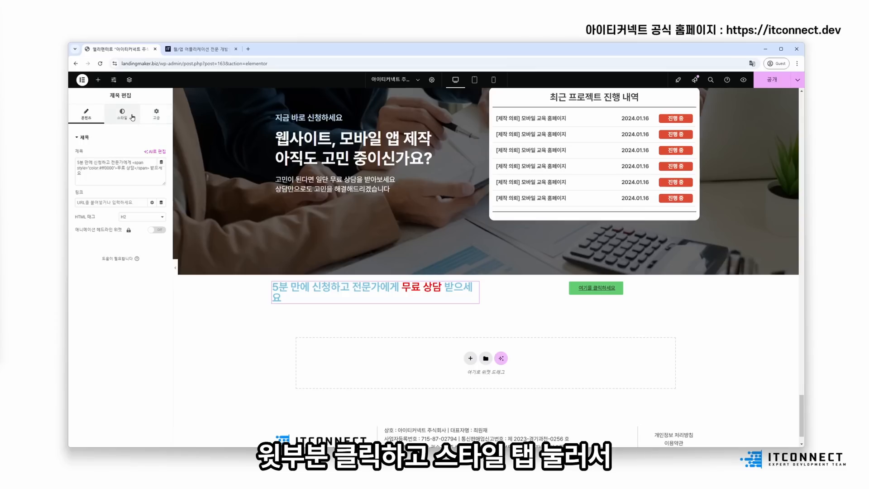
pyautogui.click(161, 173)
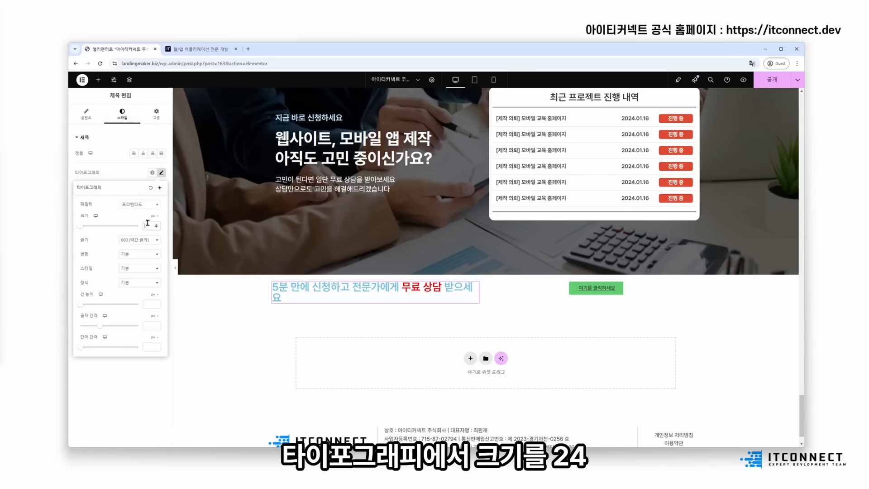
pyautogui.click(147, 225)
pyautogui.write('24')
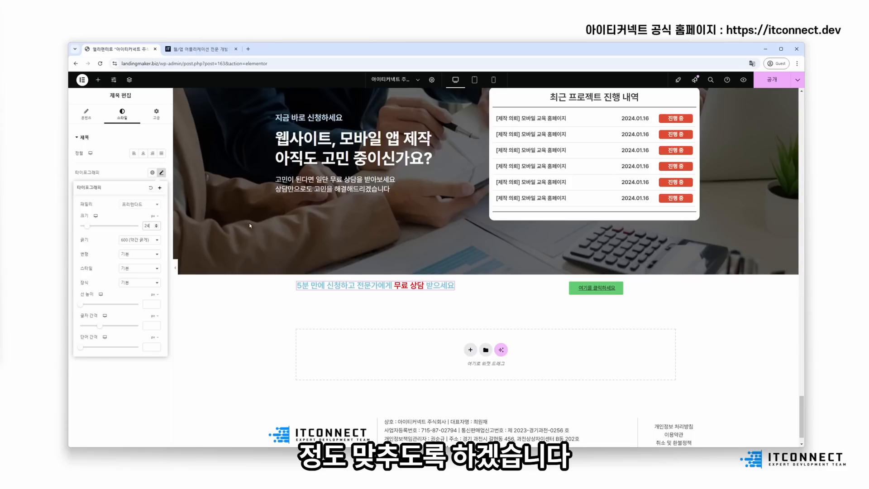
pyautogui.click(161, 172)
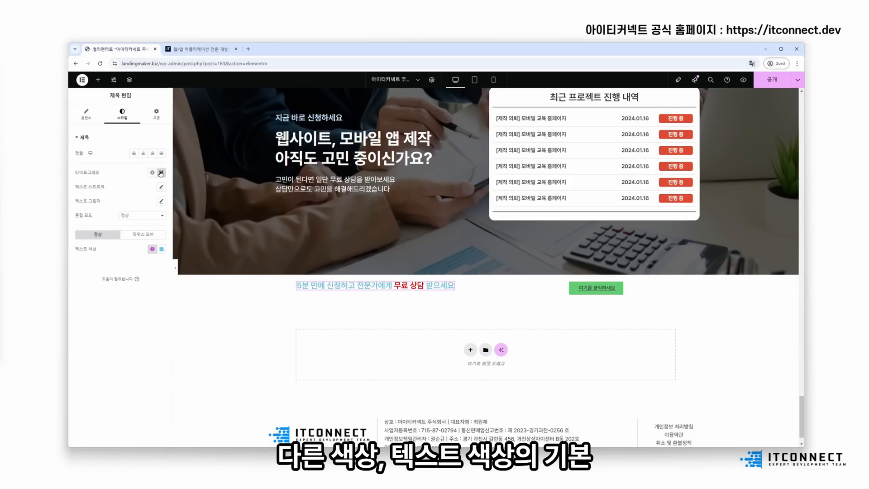
pyautogui.click(161, 250)
pyautogui.moveTo(126, 347); pyautogui.dragTo(169, 346)
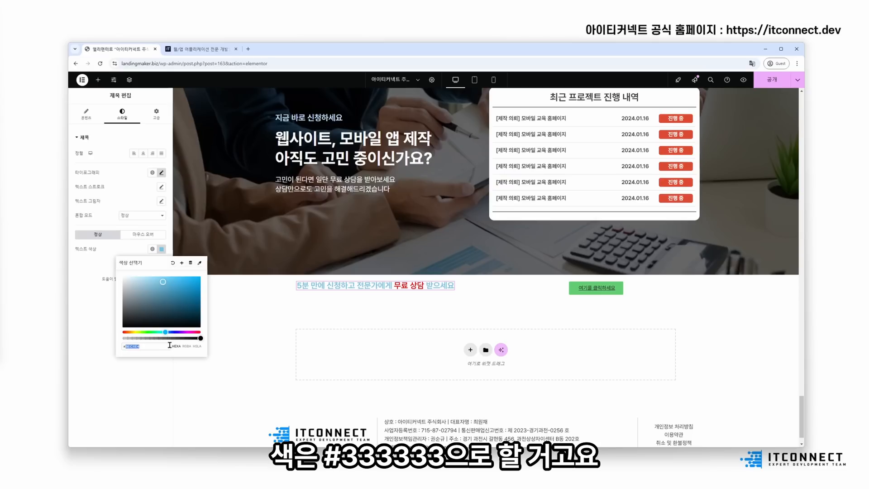
pyautogui.write('333333')
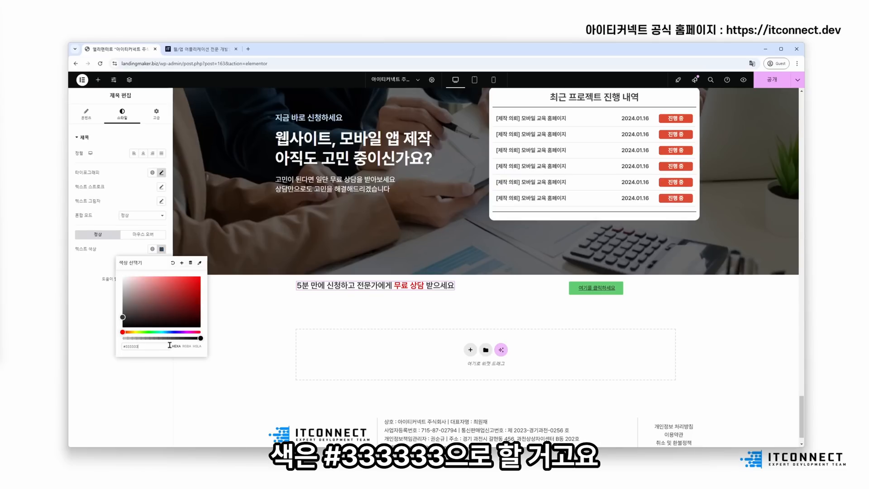
pyautogui.click(92, 335)
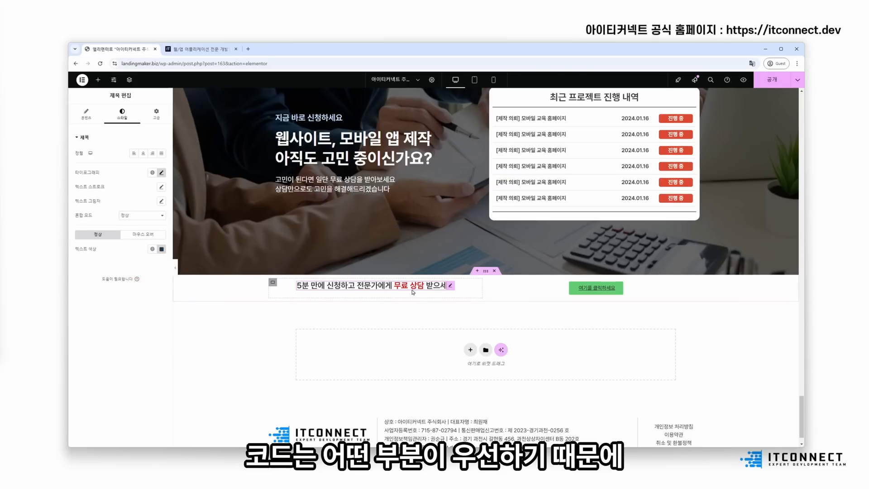
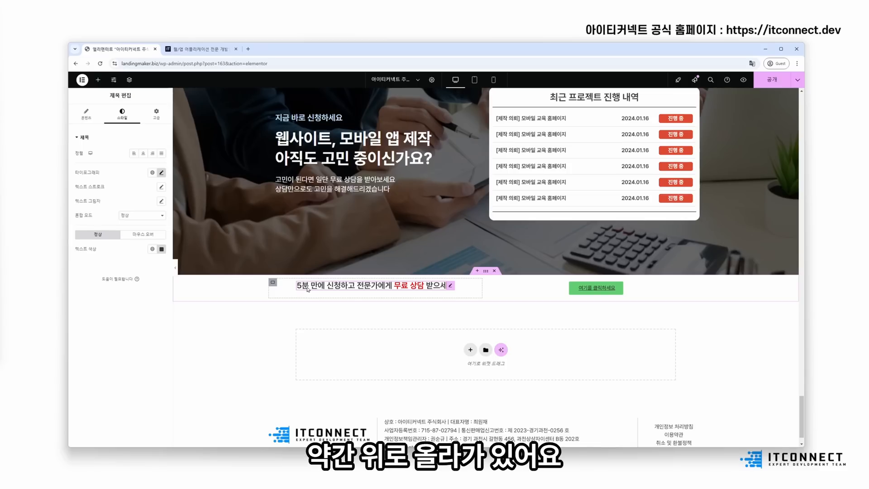
# - Centre the content vertically in both the heading's container and the button's container
pyautogui.click(272, 282)
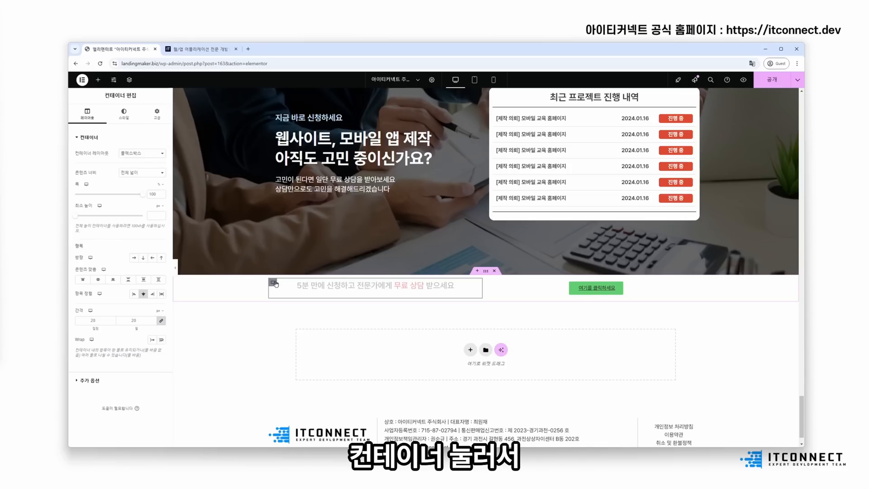
pyautogui.click(98, 279)
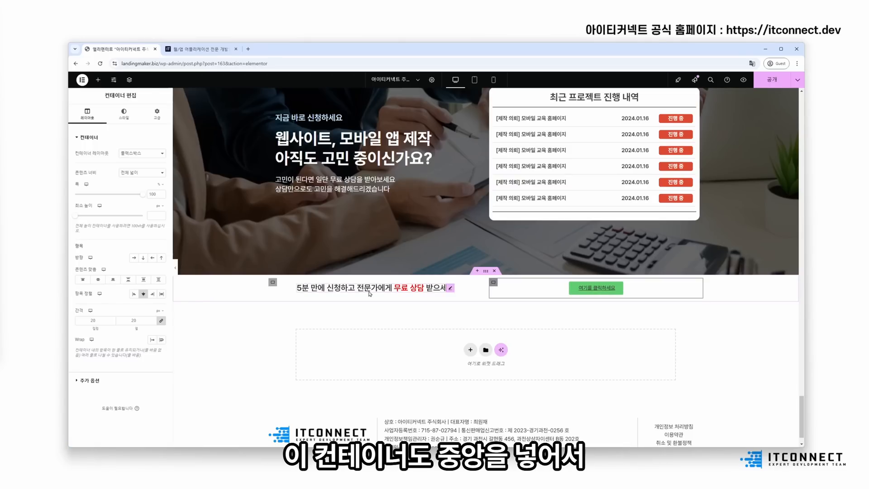
pyautogui.click(494, 283)
pyautogui.click(98, 281)
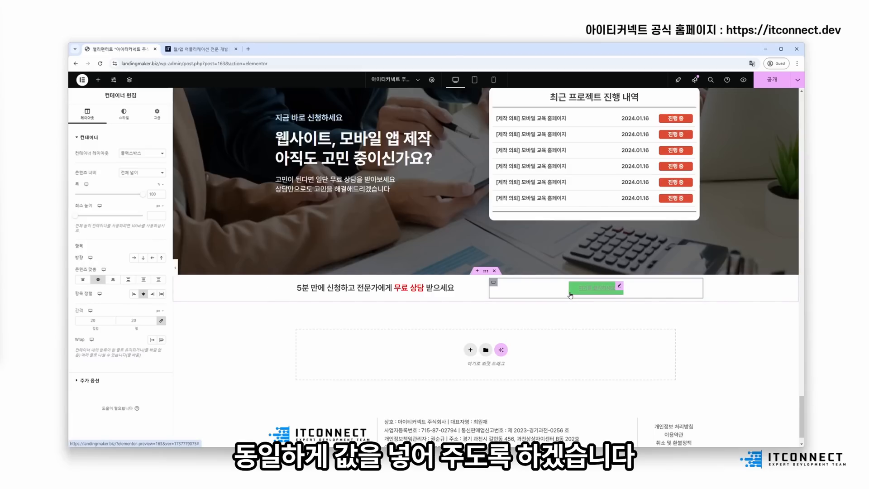
# - Reduce the strip heading's font size to 21 px
pyautogui.click(446, 289)
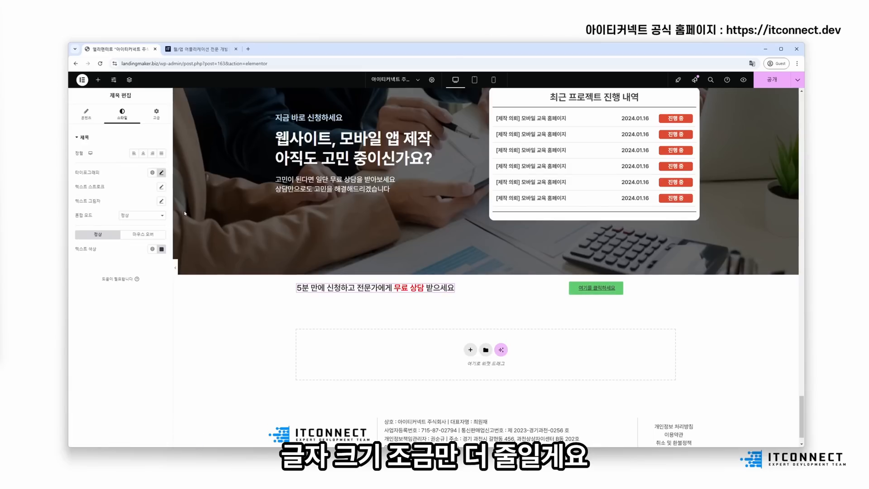
pyautogui.click(162, 172)
pyautogui.click(156, 227)
pyautogui.click(156, 227)
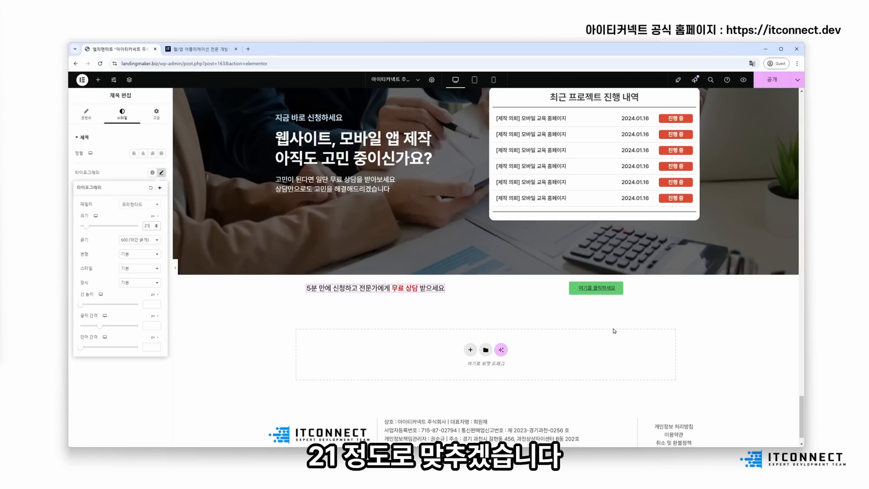
# - Change the strip button's text to "웹 / 앱 제작 무료 상담 신청하기"
pyautogui.click(619, 287)
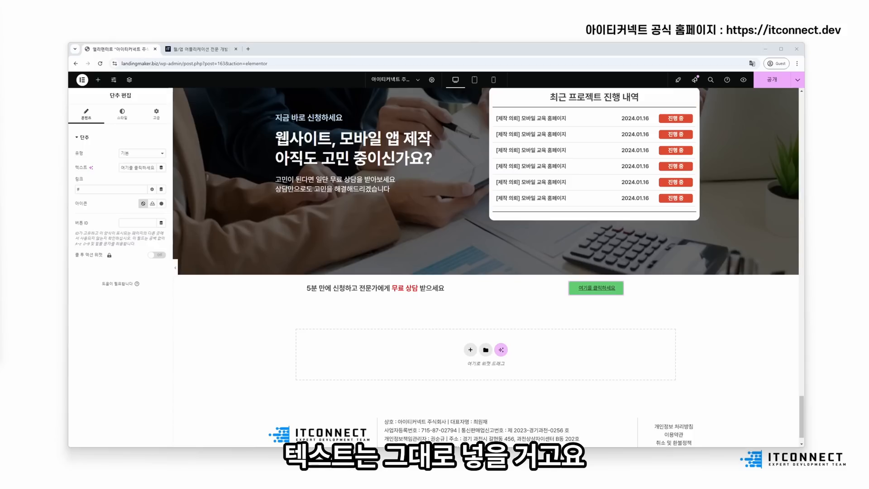
pyautogui.moveTo(123, 167); pyautogui.dragTo(241, 168)
pyautogui.write('웹 / 앱 제작 무료 상담 신청하기')
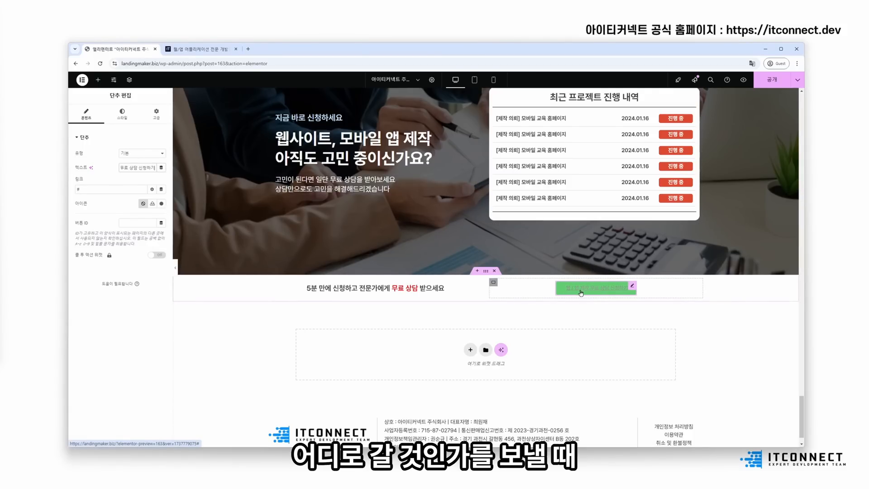
pyautogui.doubleClick(78, 189)
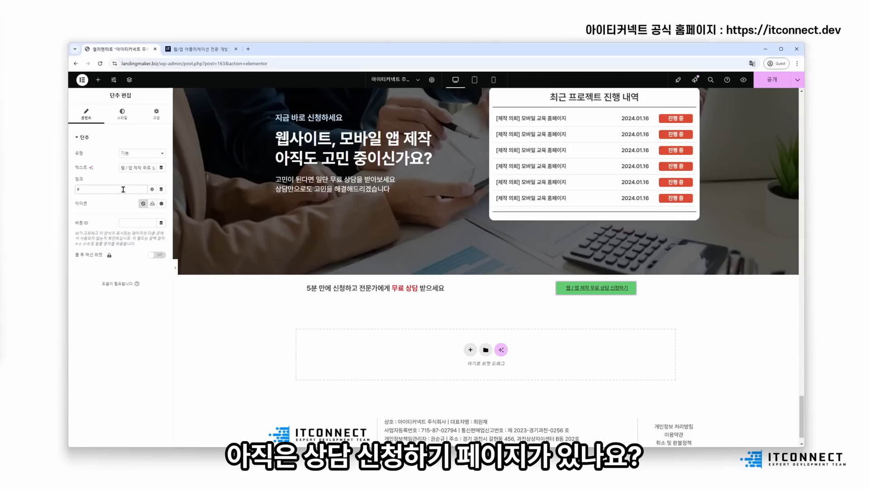
pyautogui.scroll(15, 660, 308)
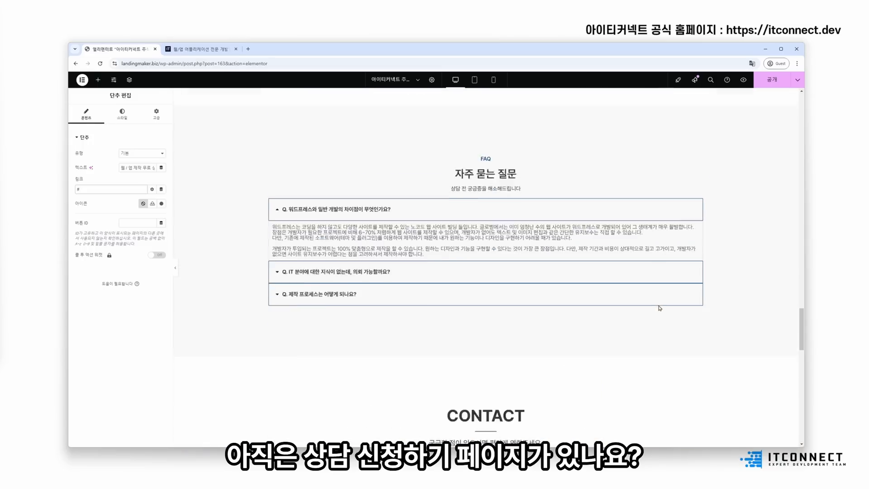
pyautogui.scroll(15, 660, 308)
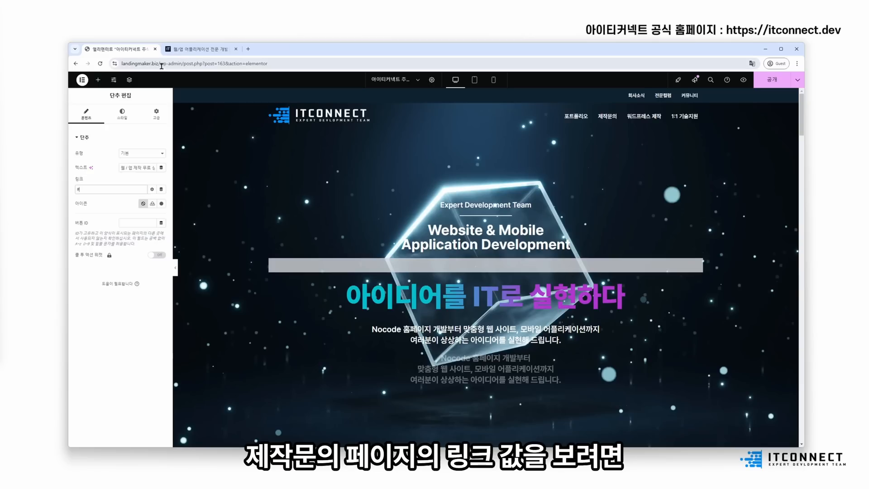
pyautogui.moveTo(162, 66); pyautogui.dragTo(74, 68)
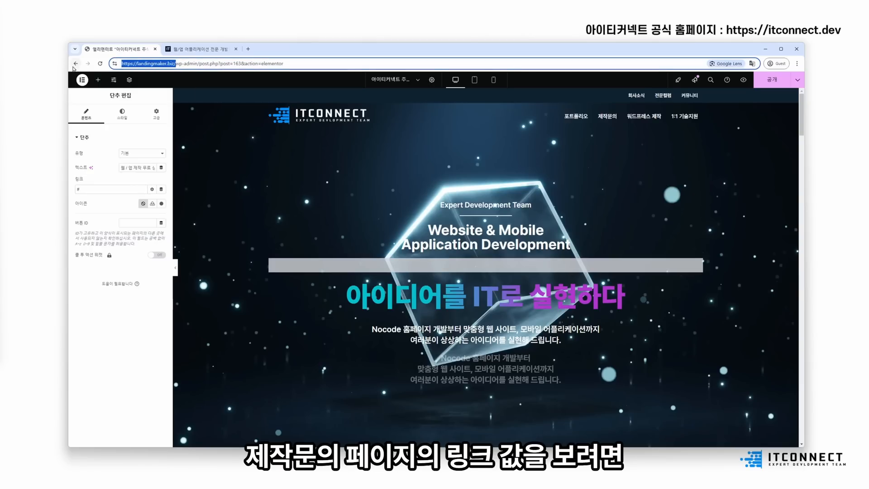
pyautogui.hotkey('ctrl', 'c')
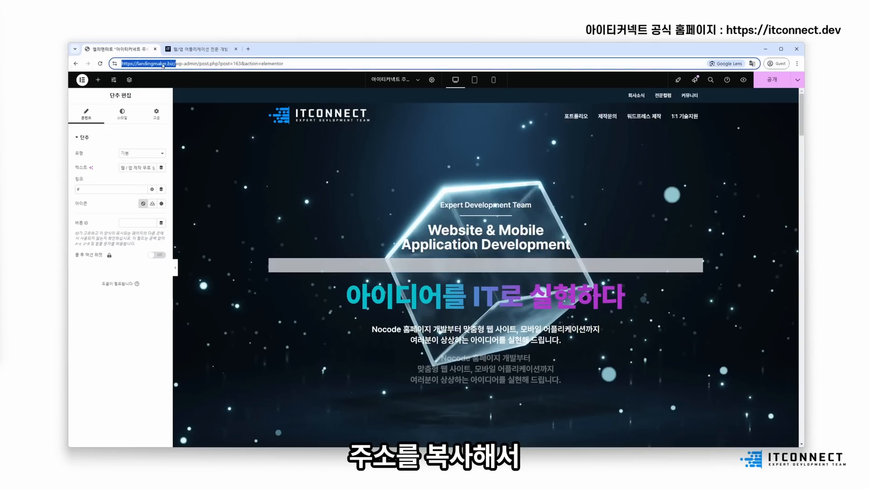
pyautogui.click(247, 49)
pyautogui.hotkey('ctrl', 'v')
pyautogui.press('Return')
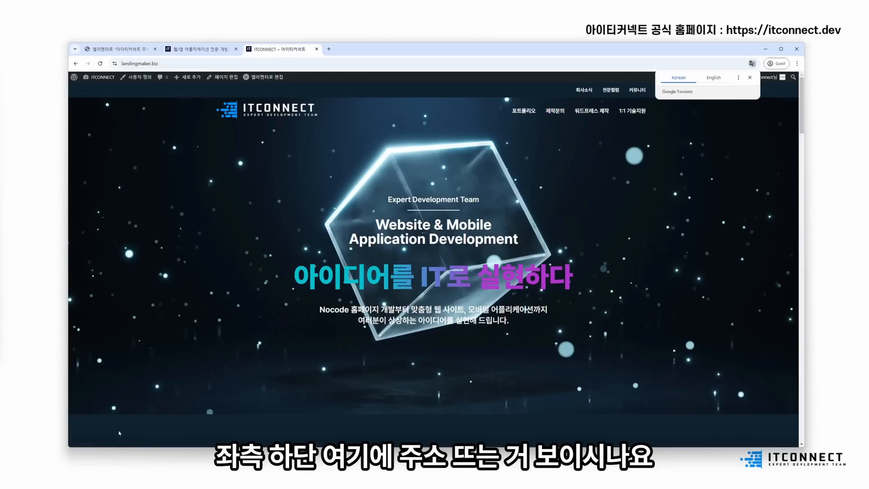
pyautogui.click(563, 116)
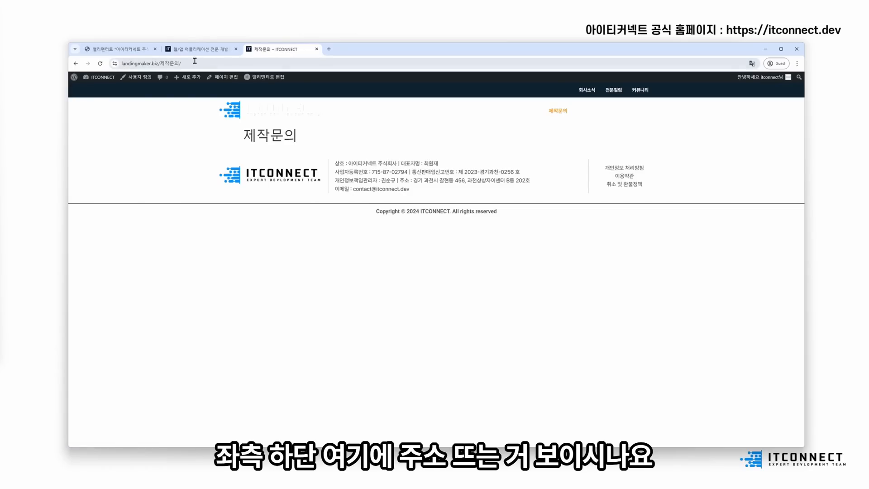
pyautogui.moveTo(195, 61); pyautogui.dragTo(89, 59)
pyautogui.click(186, 60)
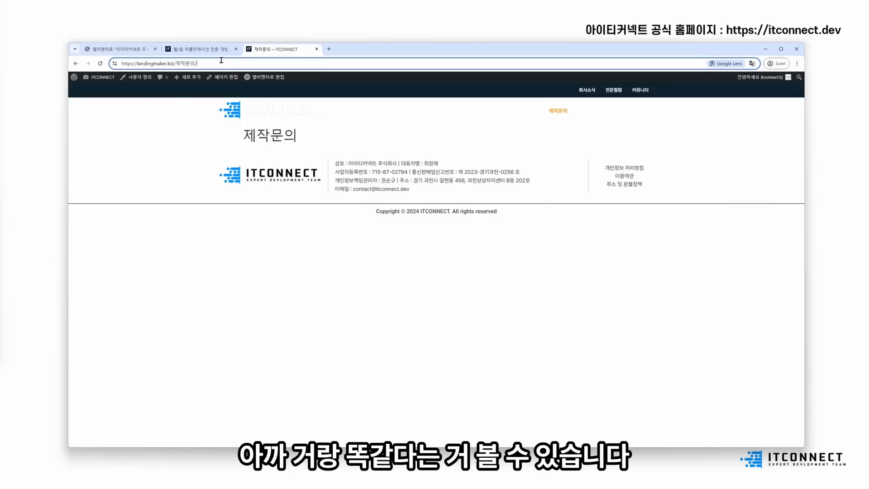
pyautogui.moveTo(221, 60); pyautogui.dragTo(45, 60)
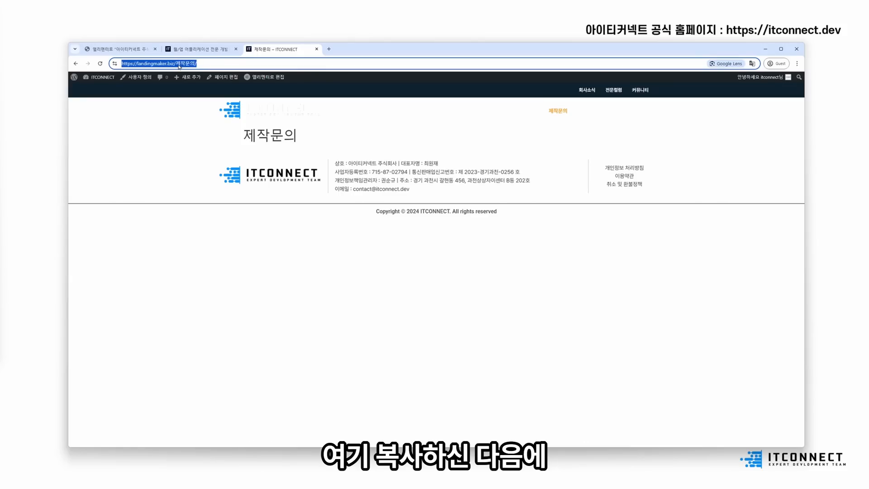
# - Return to the Elementor editor, paste the copied 제작문의 address as the strip button's link and check the destination page
pyautogui.click(120, 50)
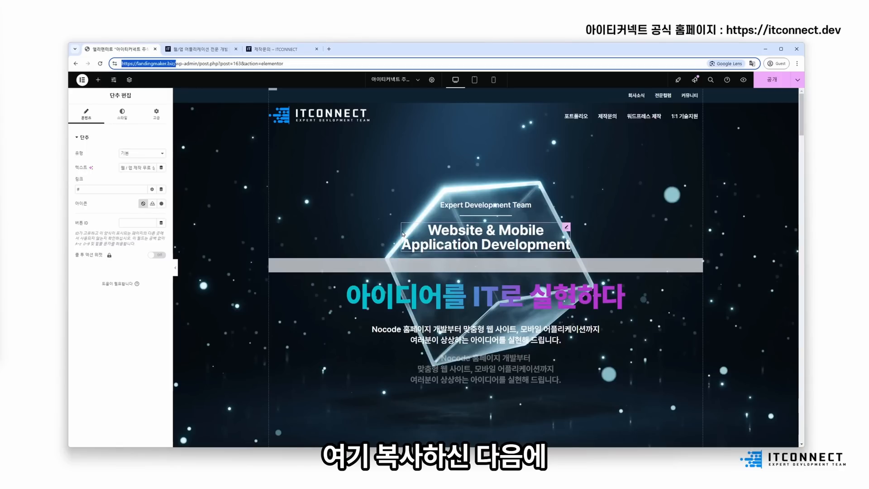
pyautogui.scroll(-10, 416, 255)
pyautogui.scroll(-5, 416, 255)
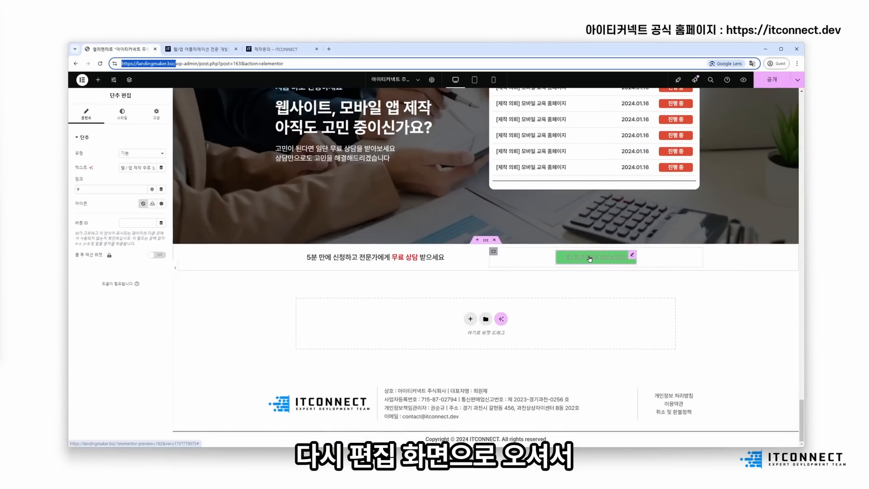
pyautogui.click(98, 188)
pyautogui.hotkey('ctrl', 'v')
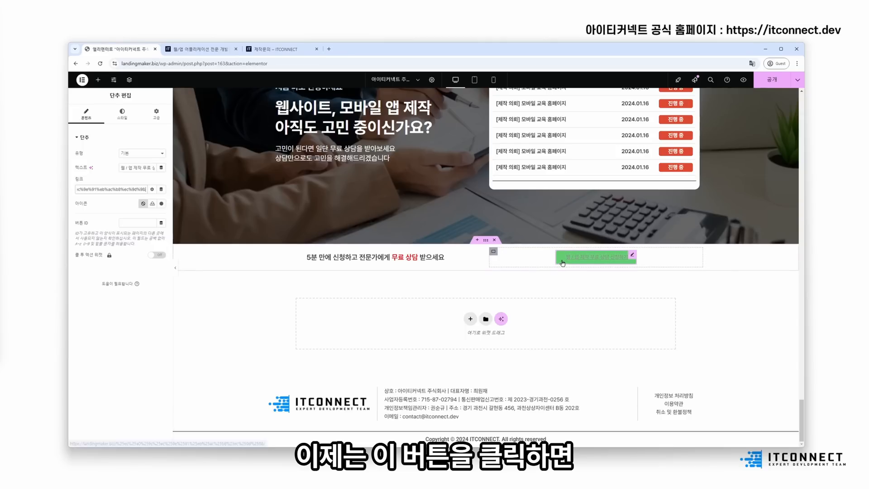
pyautogui.click(274, 50)
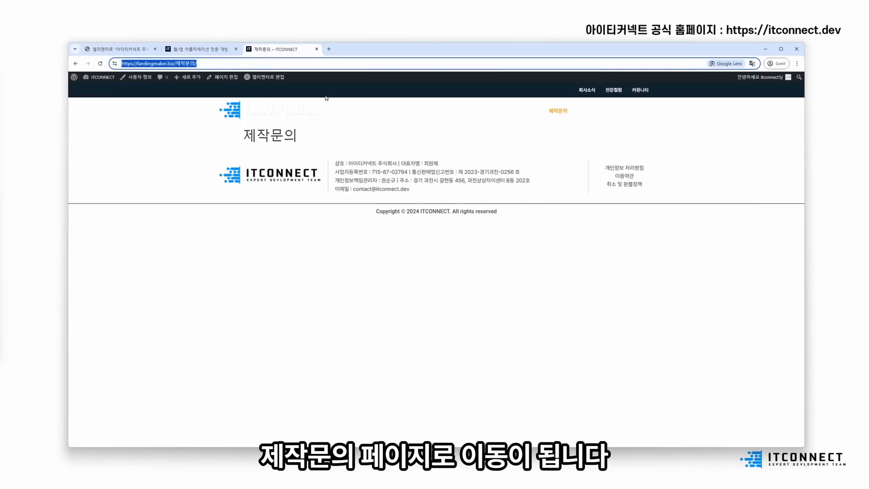
pyautogui.click(120, 49)
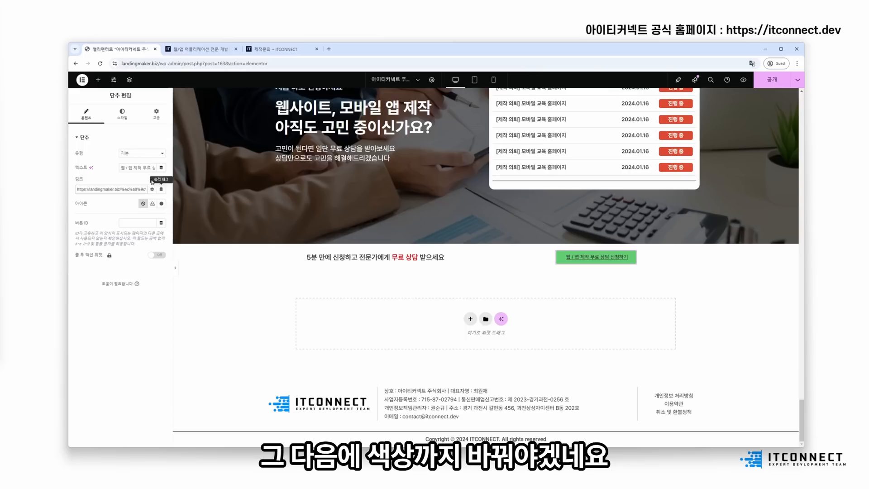
# - Set the strip button's normal text colour to white
pyautogui.click(122, 114)
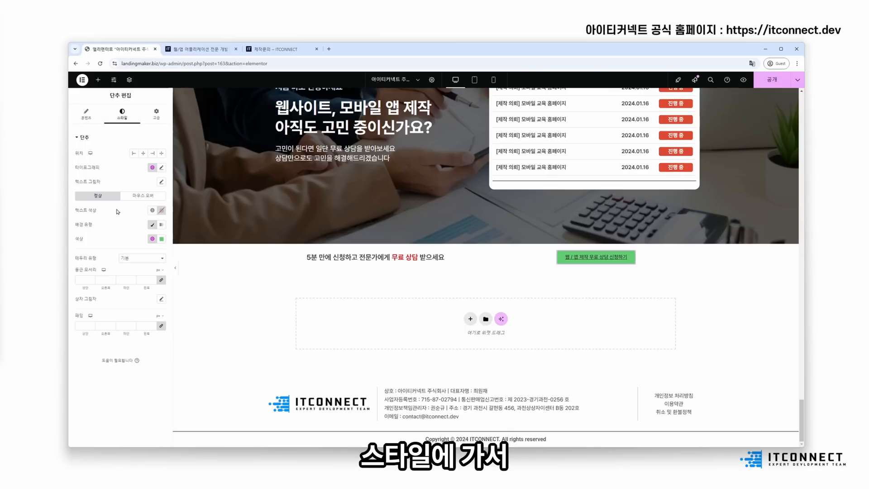
pyautogui.click(162, 210)
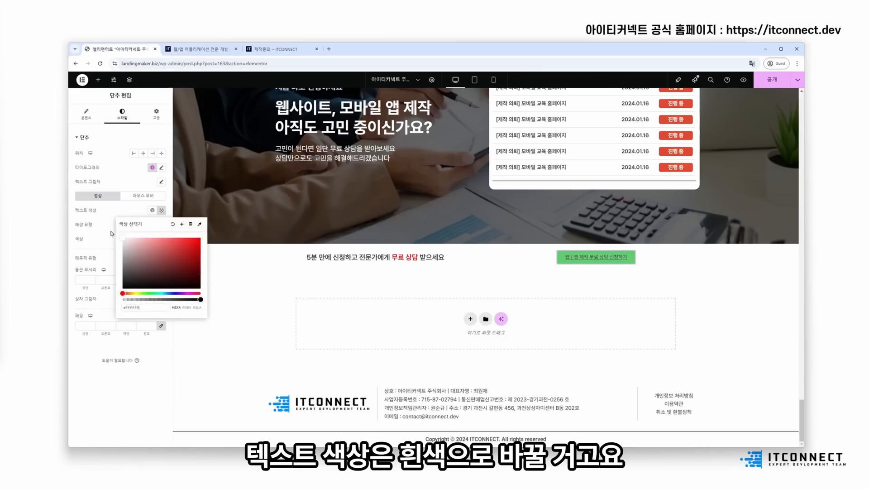
pyautogui.click(119, 409)
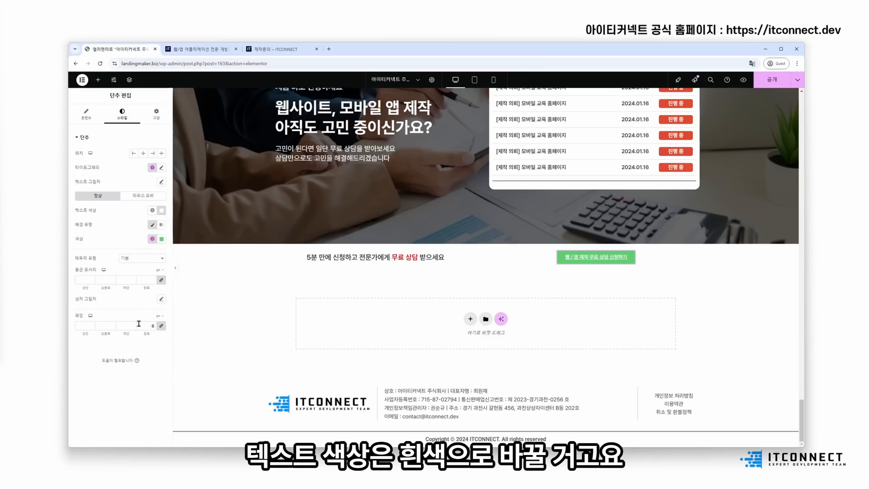
# - Remove the underline from the strip button's text by setting its typography decoration to 없음
pyautogui.click(162, 167)
pyautogui.click(132, 265)
pyautogui.click(131, 265)
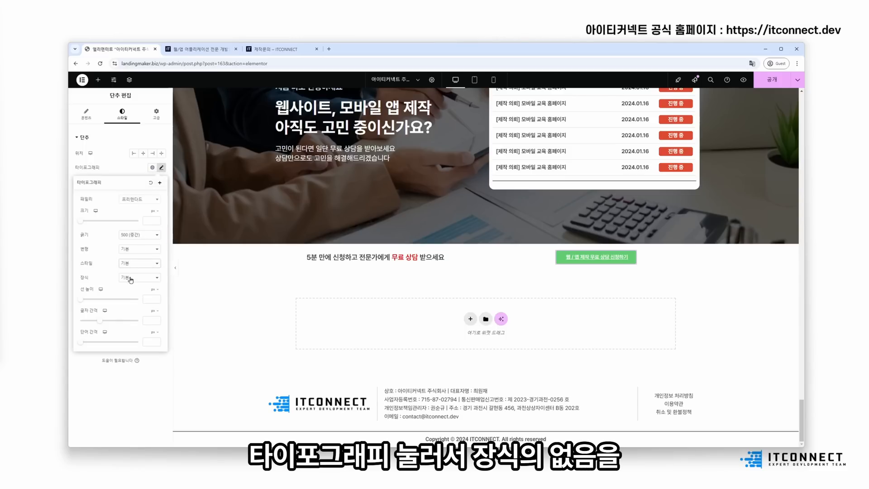
pyautogui.click(130, 278)
pyautogui.click(132, 320)
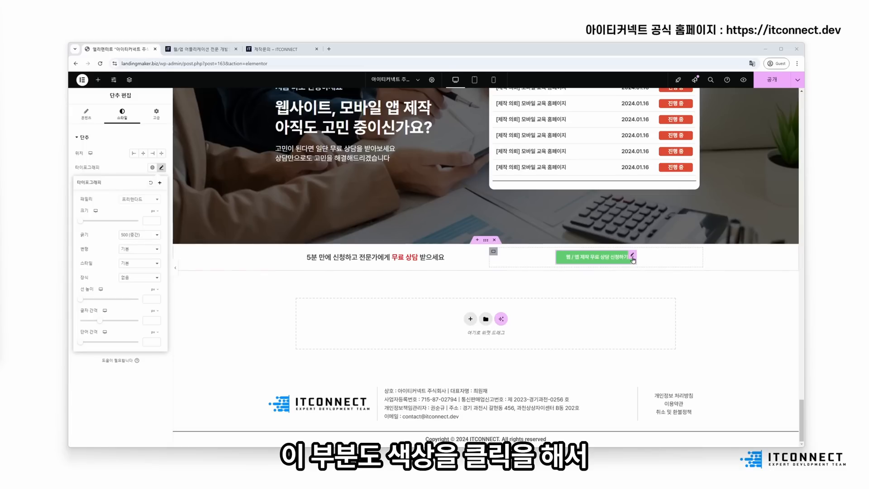
# - Change the strip button's normal background colour to #0575E6
pyautogui.click(630, 256)
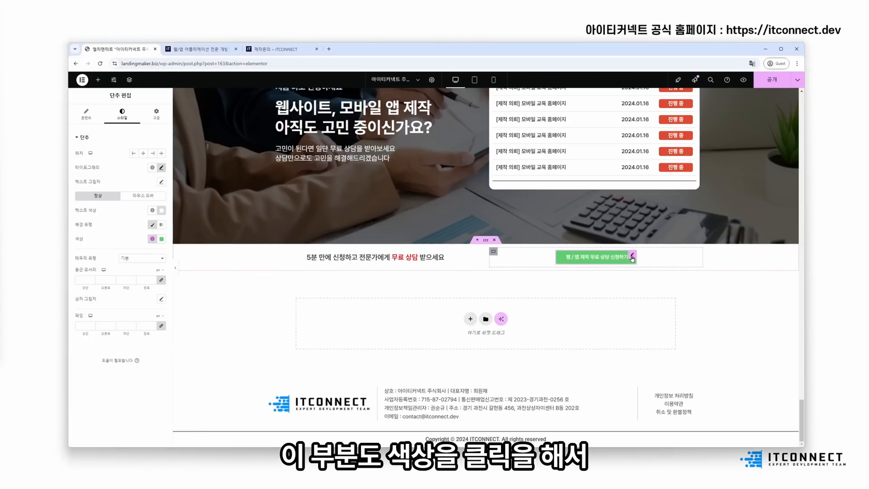
pyautogui.click(161, 240)
pyautogui.write('#0575E6')
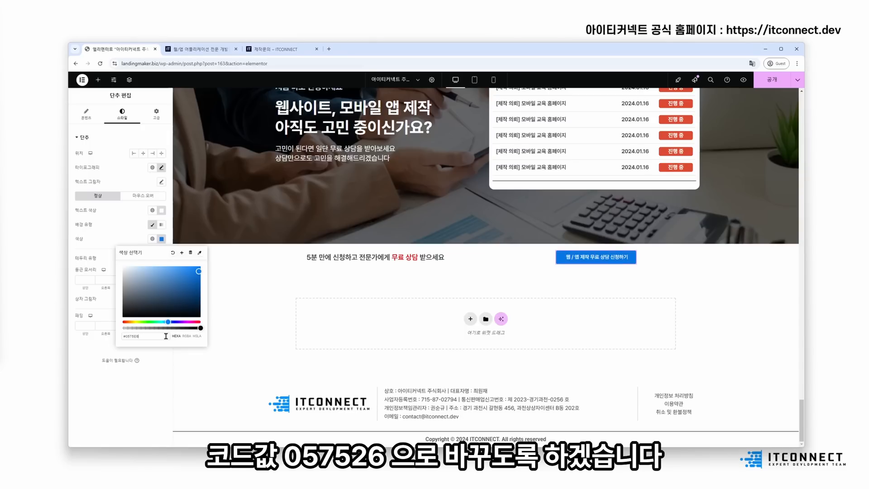
pyautogui.click(770, 284)
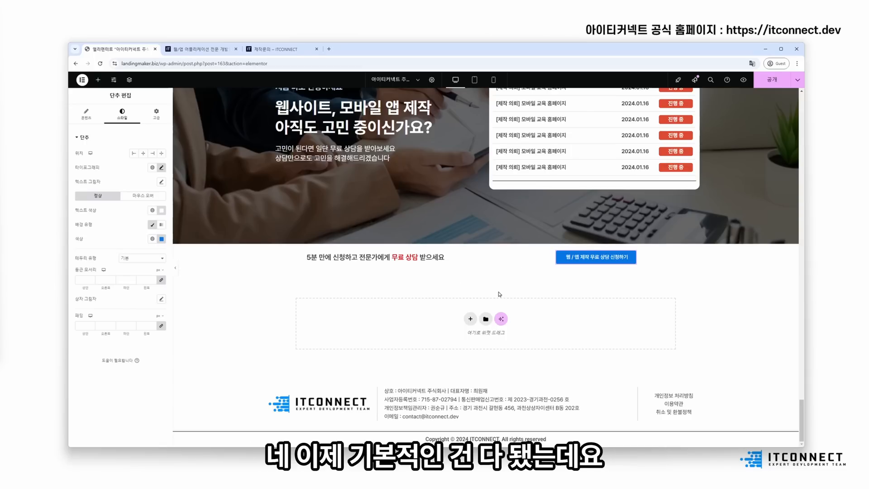
pyautogui.scroll(5, 696, 340)
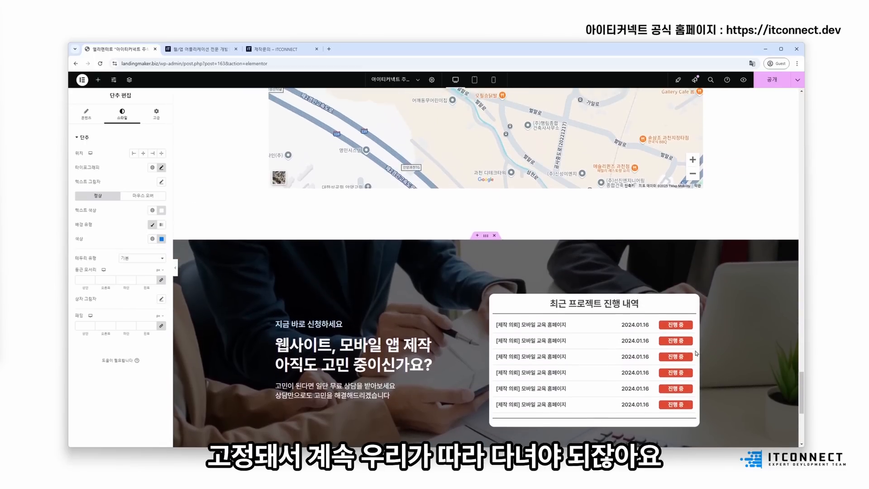
pyautogui.scroll(-2, 696, 353)
pyautogui.scroll(5, 588, 340)
pyautogui.scroll(-5, 497, 328)
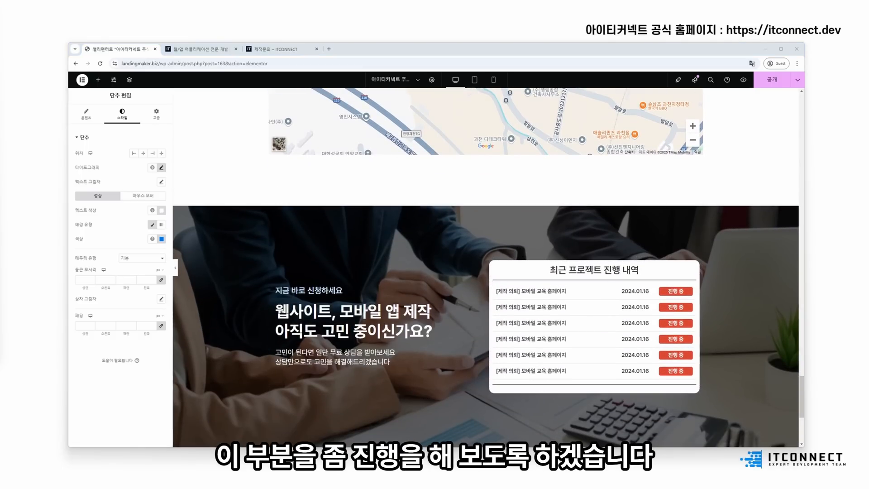
# - Open the advanced settings of the strip's outer container and try to set the sticky option in its motion effects
pyautogui.scroll(-3, 475, 275)
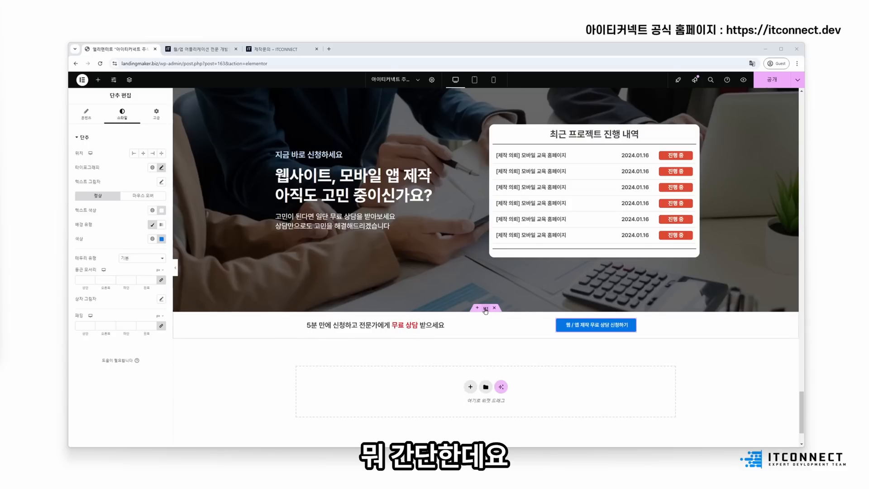
pyautogui.click(485, 310)
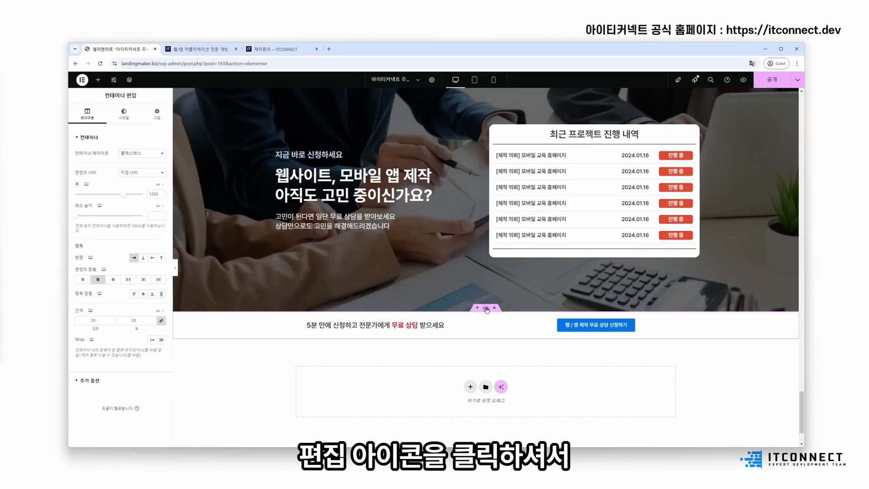
pyautogui.click(157, 114)
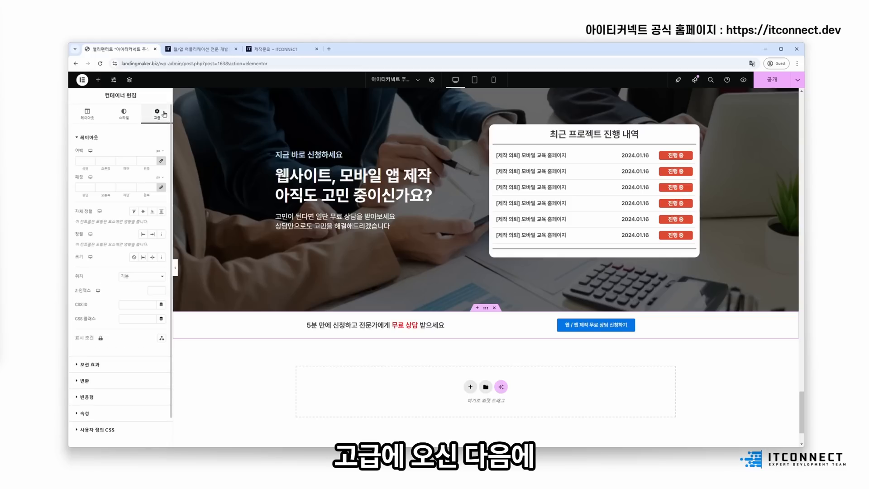
pyautogui.click(91, 364)
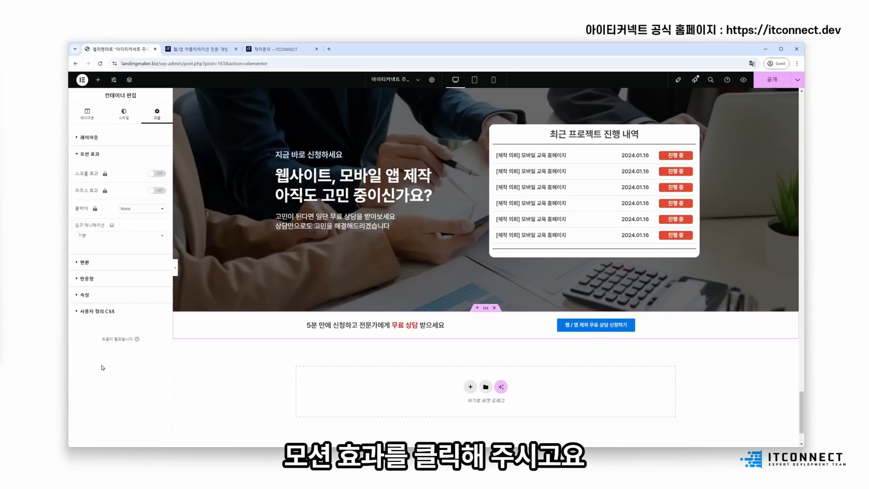
pyautogui.click(135, 210)
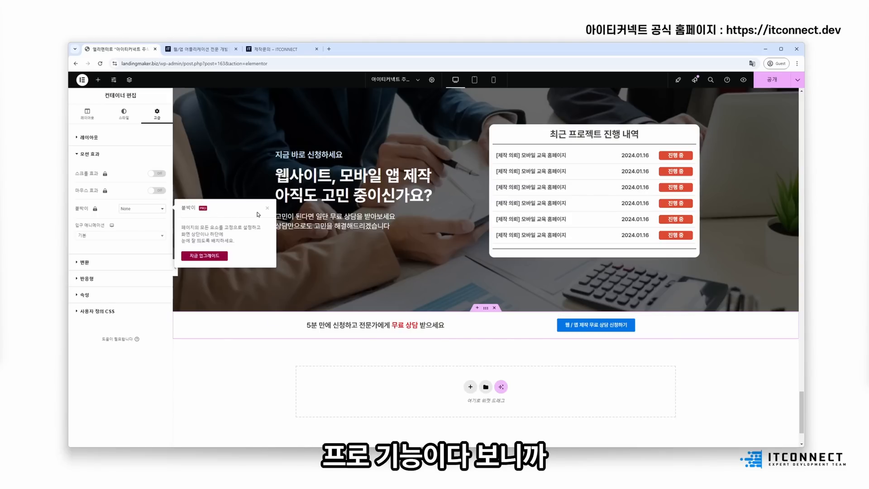
# - Give the strip's outer container the CSS class sticky_section in its advanced layout settings
pyautogui.click(94, 136)
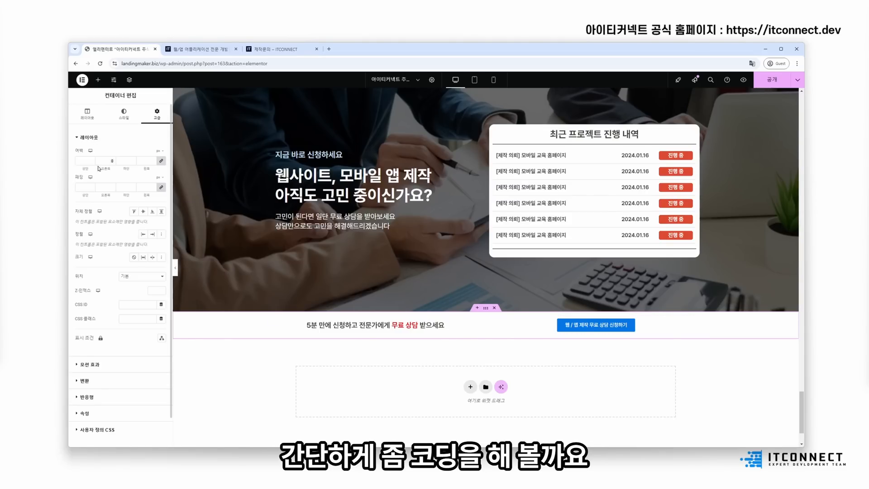
pyautogui.click(130, 319)
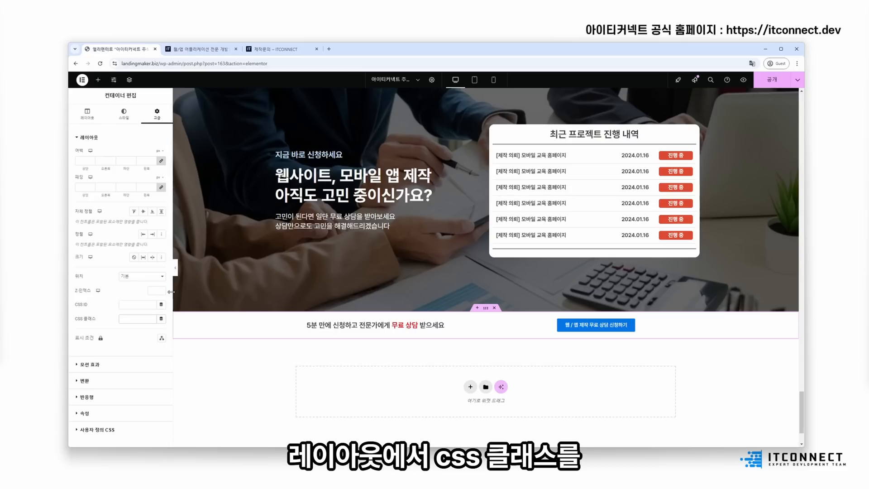
pyautogui.write('sticky_section')
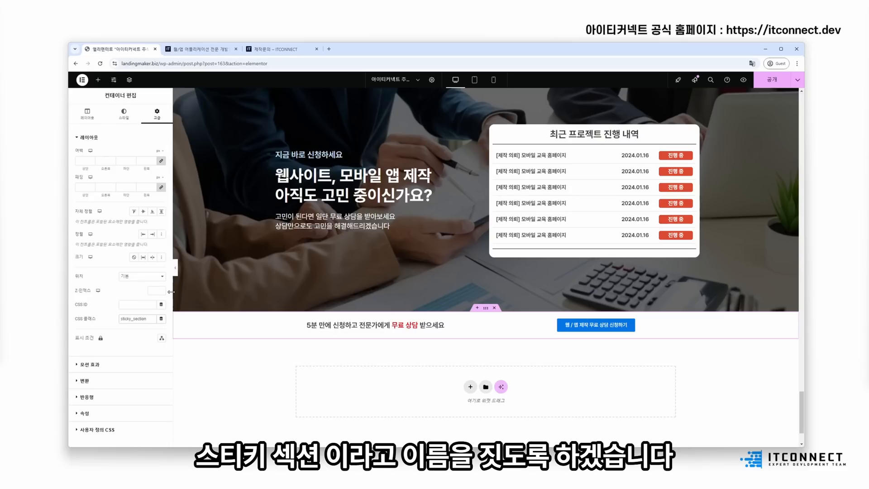
pyautogui.hotkey('ctrl', 'a')
# - Add an HTML widget to the strip and place it between the heading's container and the button's container
pyautogui.click(98, 80)
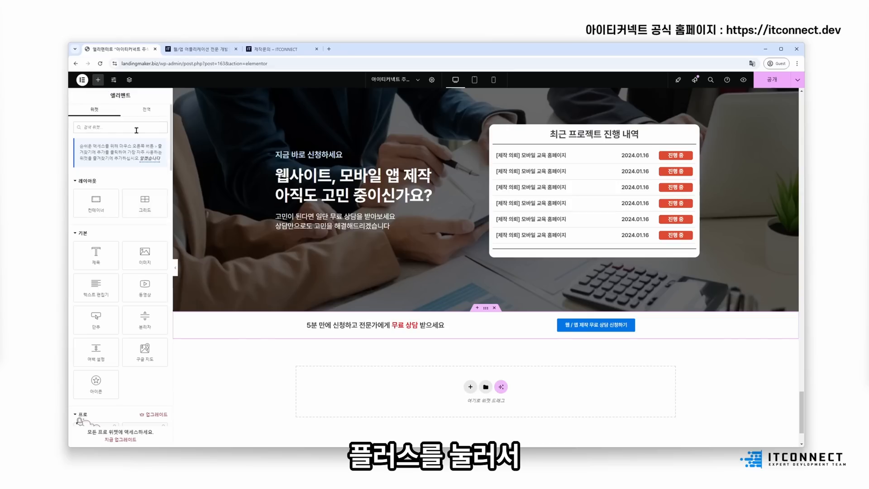
pyautogui.click(137, 130)
pyautogui.write('html')
pyautogui.moveTo(97, 186); pyautogui.dragTo(487, 342)
pyautogui.click(134, 82)
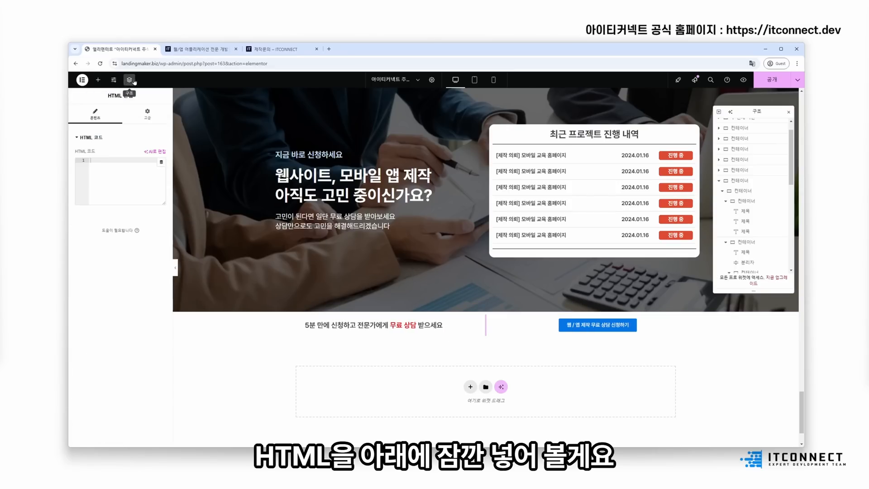
pyautogui.scroll(-5, 783, 247)
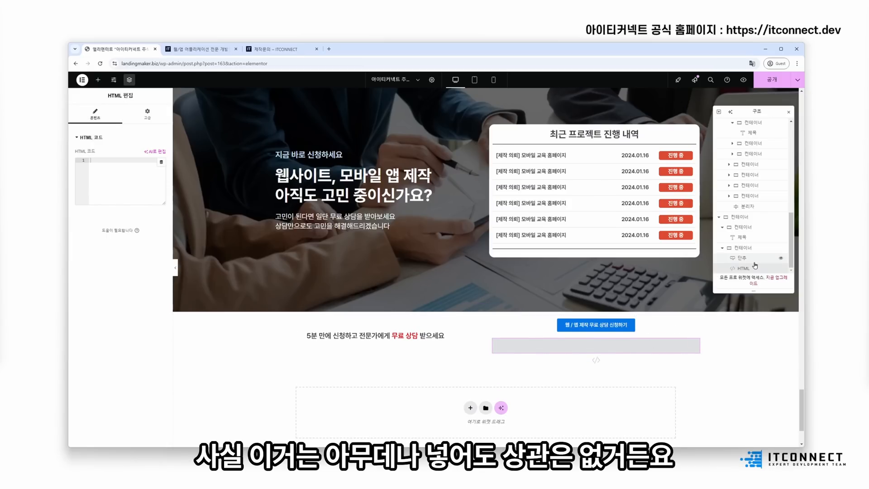
pyautogui.moveTo(742, 268)
pyautogui.mouseDown()
pyautogui.moveTo(742, 227)
pyautogui.moveTo(753, 226)
pyautogui.moveTo(748, 255)
pyautogui.mouseUp()
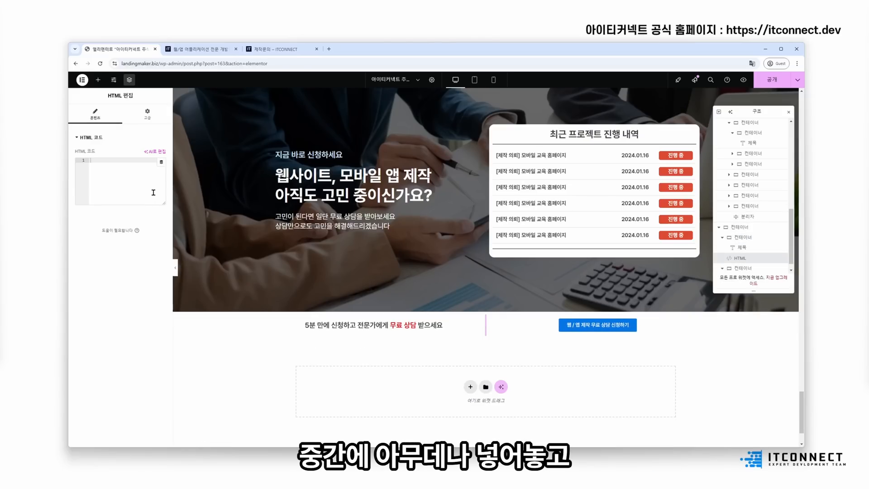
pyautogui.write('sss')
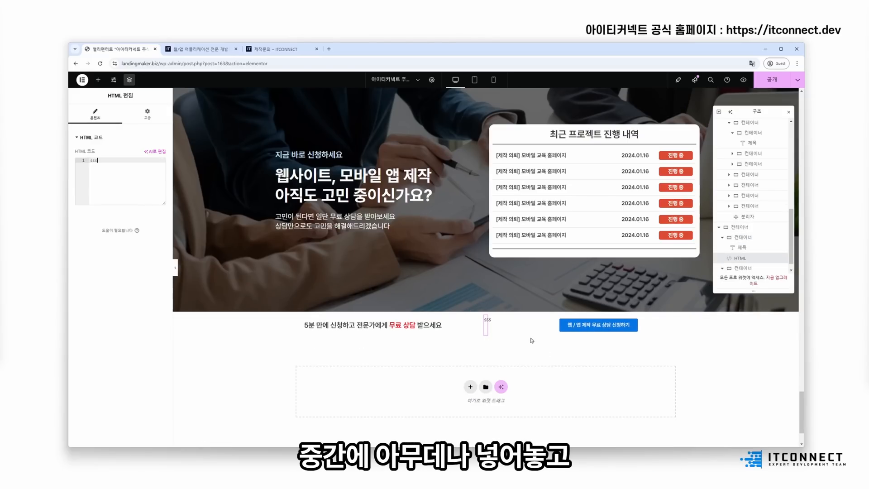
pyautogui.press('BackSpace')
pyautogui.press('BackSpace')
pyautogui.press('BackSpace')
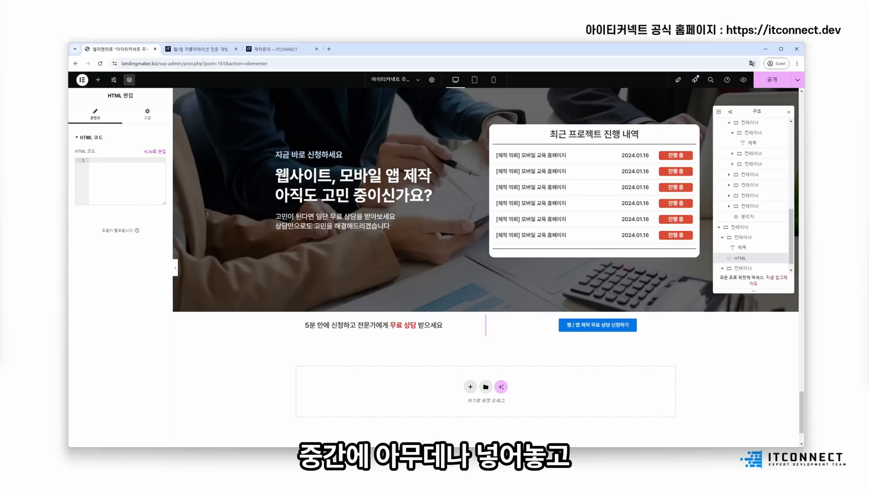
pyautogui.write('.st')
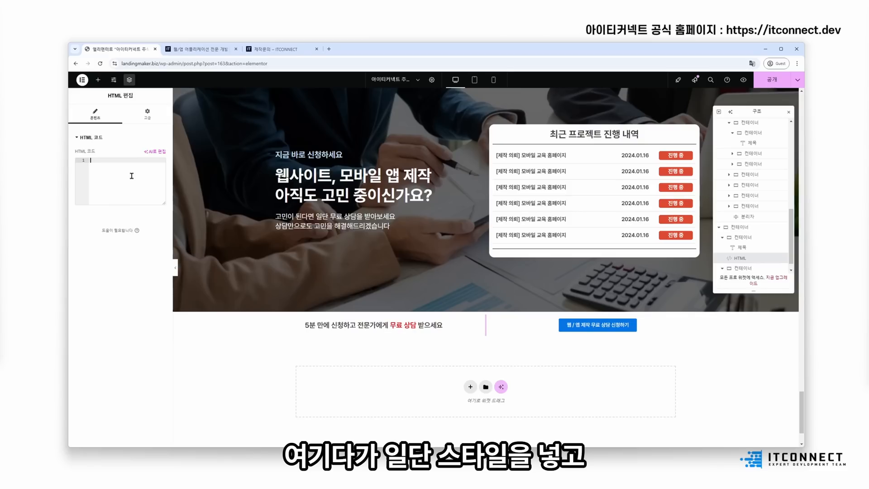
pyautogui.press('BackSpace')
pyautogui.press('BackSpace')
pyautogui.press('BackSpace')
# - Add an empty style block to the HTML widget's code, with blank lines between its opening and closing tags
pyautogui.write('<sty')
pyautogui.press('Return')
pyautogui.press('Return')
pyautogui.press('Return')
pyautogui.press('Return')
pyautogui.press('Up')
pyautogui.press('Up')
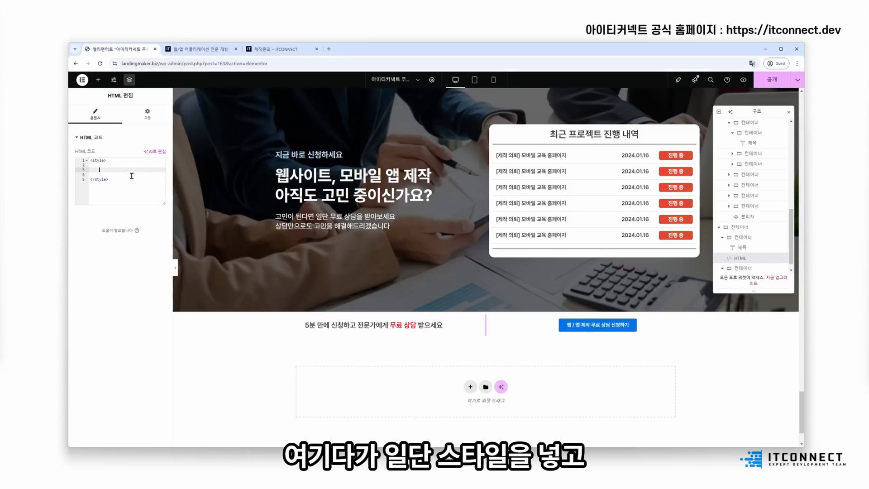
# - Write a CSS rule for .sticky_section inside the style block that sets position:sticky
pyautogui.write('.sticky_section')
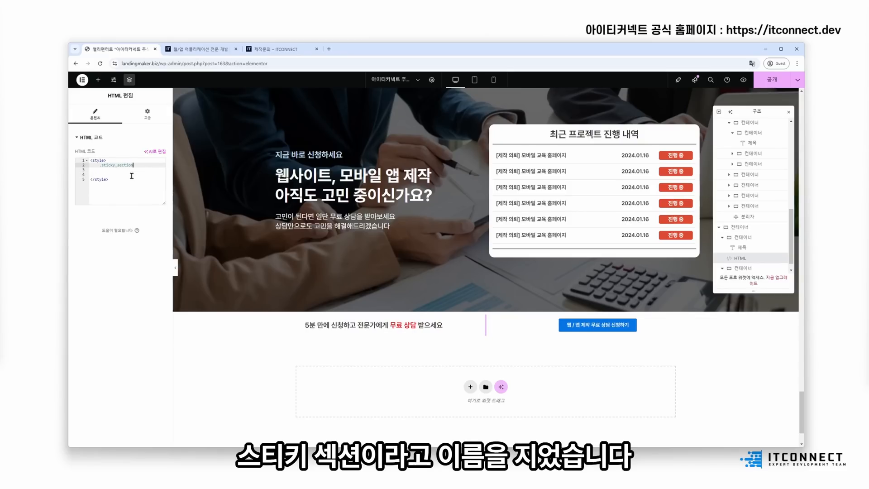
pyautogui.write('{\\')
pyautogui.press('BackSpace')
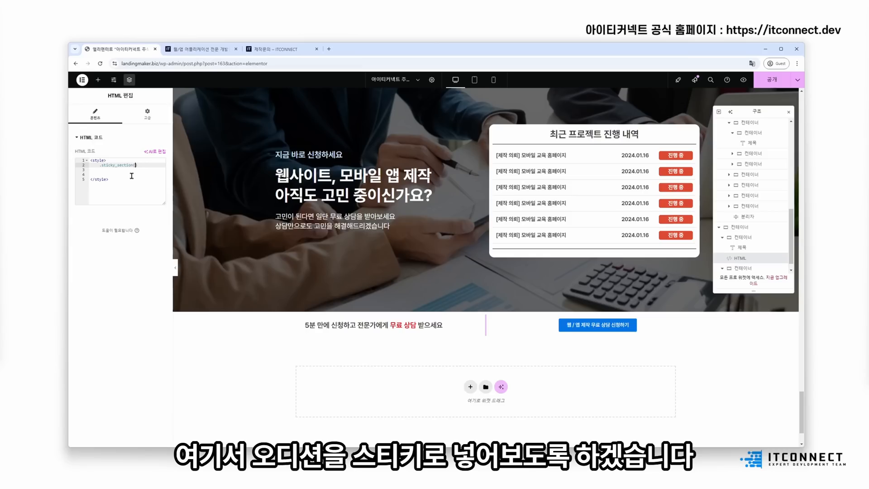
pyautogui.write('position:stic')
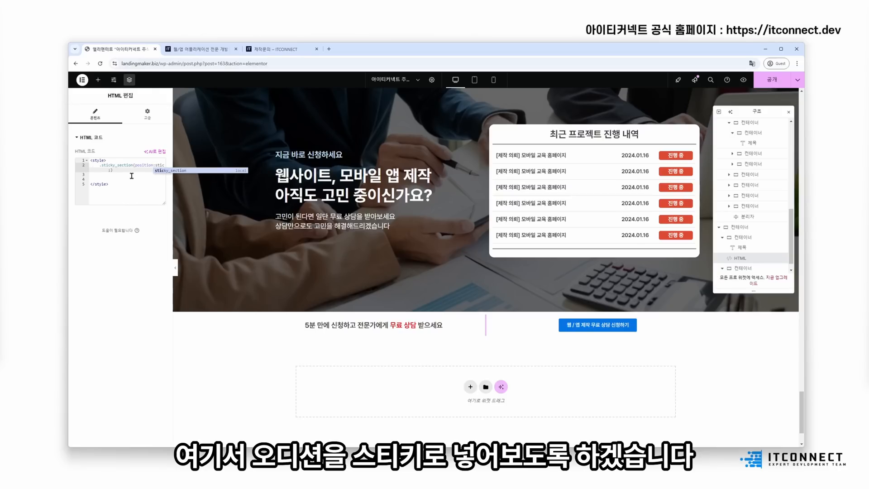
pyautogui.write('ky;')
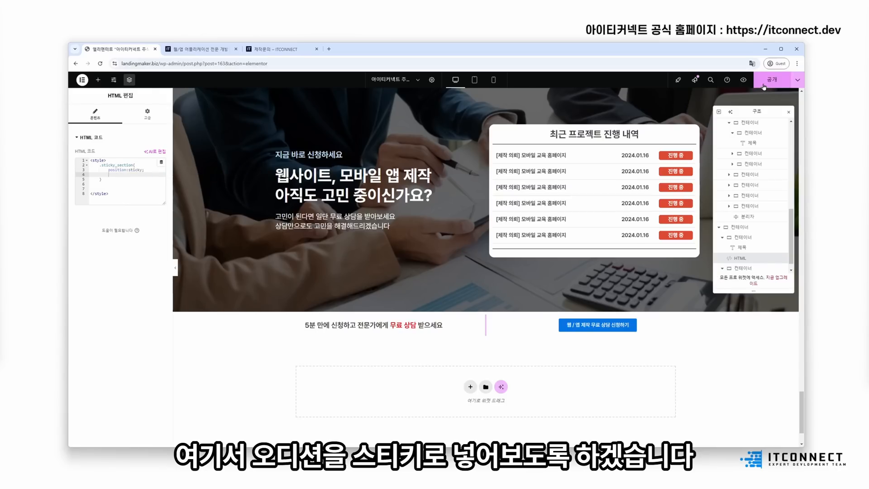
# - Publish the page and load the landingmaker.biz home page in the browser tab showing the 제작문의 page
pyautogui.click(765, 81)
pyautogui.scroll(6, 467, 218)
pyautogui.scroll(-3, 466, 230)
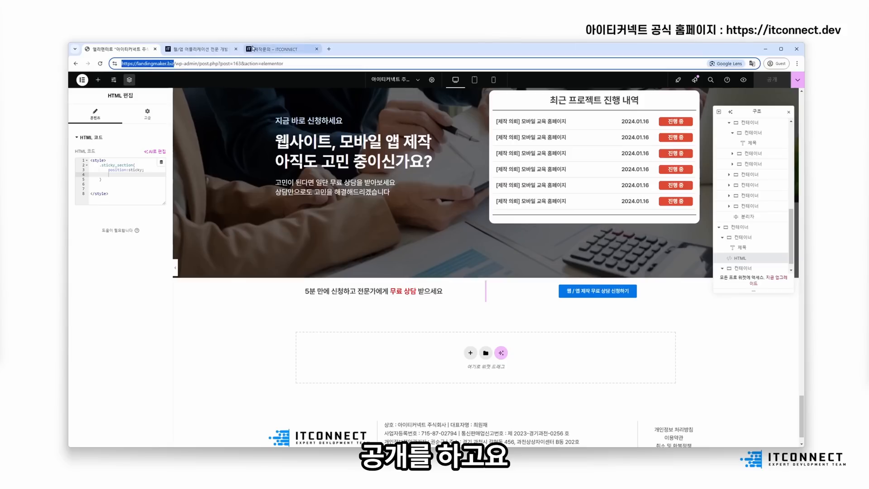
pyautogui.click(281, 49)
pyautogui.click(259, 64)
pyautogui.hotkey('ctrl', 'v')
pyautogui.press('Return')
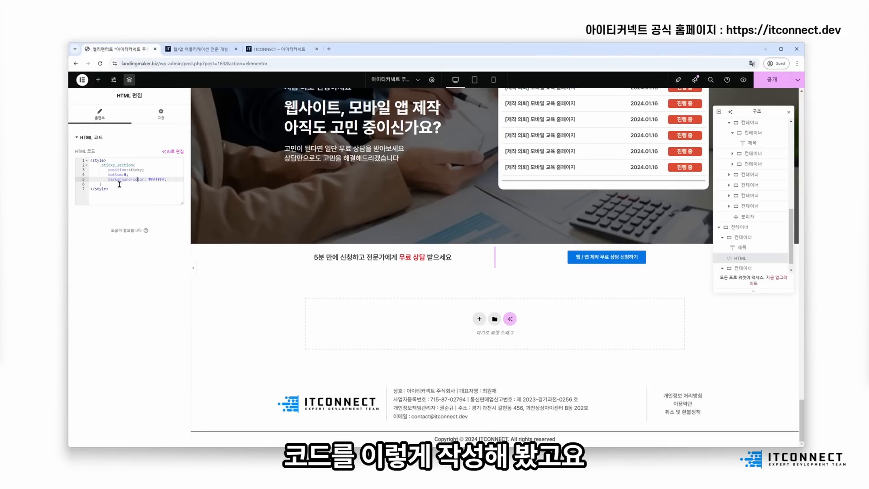
# - Review the CSS class on the strip's outer container and the sticky_section code in the HTML widget
pyautogui.click(119, 185)
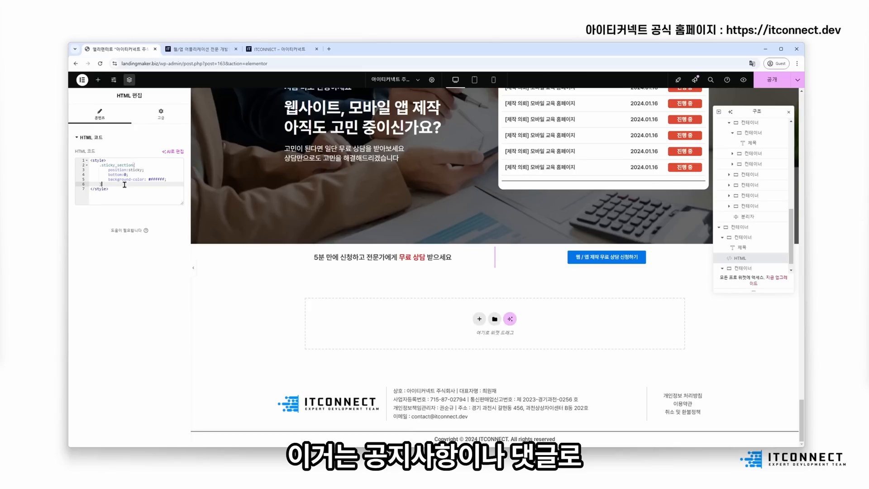
pyautogui.click(123, 188)
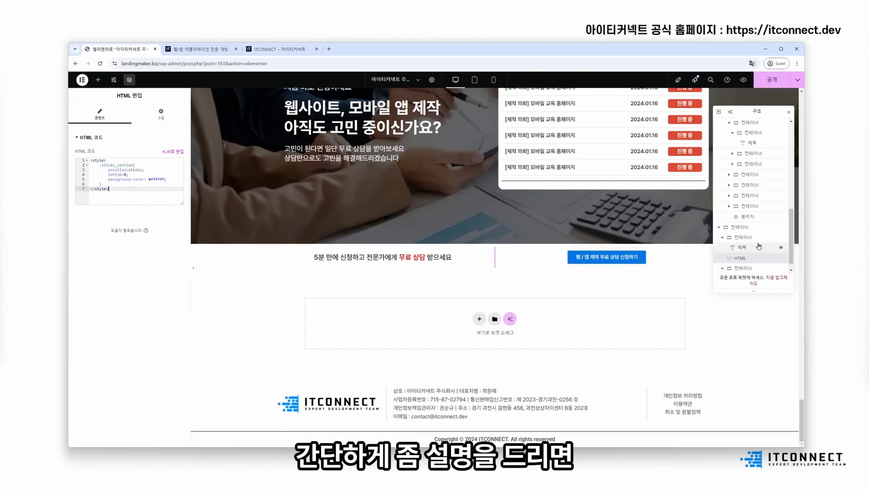
pyautogui.click(739, 227)
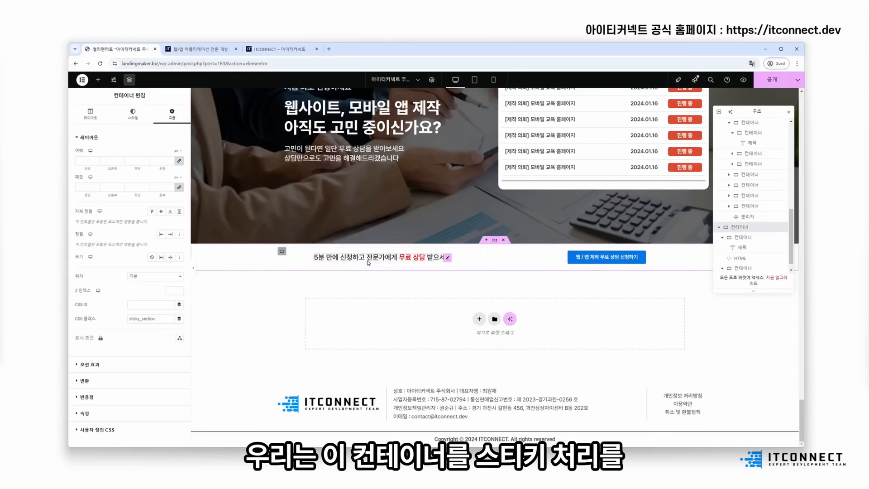
pyautogui.scroll(10, 284, 347)
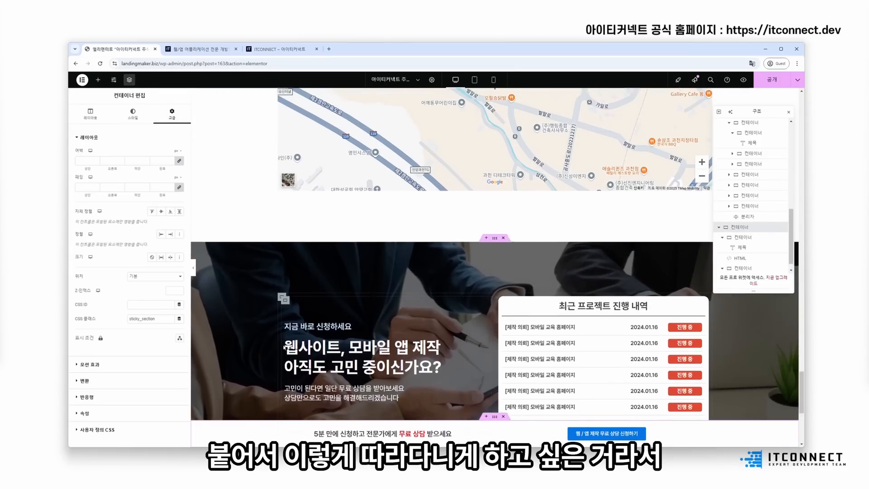
pyautogui.scroll(15, 284, 348)
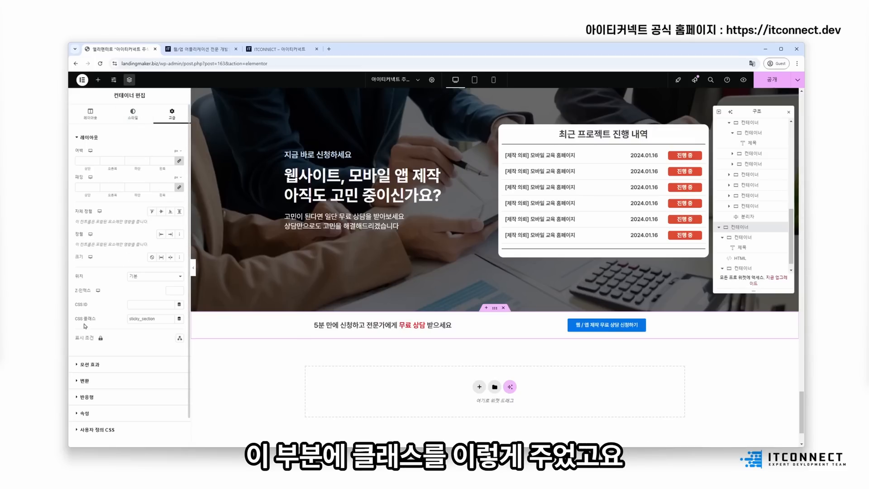
pyautogui.moveTo(157, 319); pyautogui.dragTo(114, 322)
pyautogui.click(741, 258)
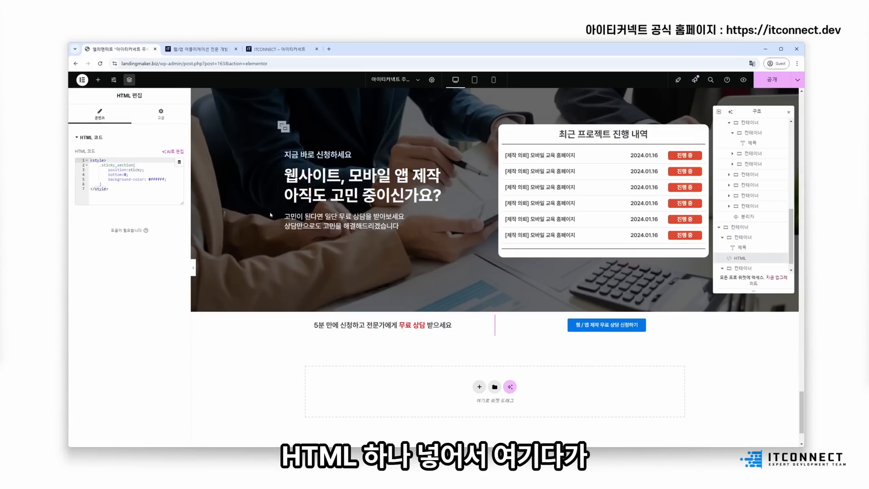
pyautogui.moveTo(154, 189); pyautogui.dragTo(68, 148)
pyautogui.click(154, 186)
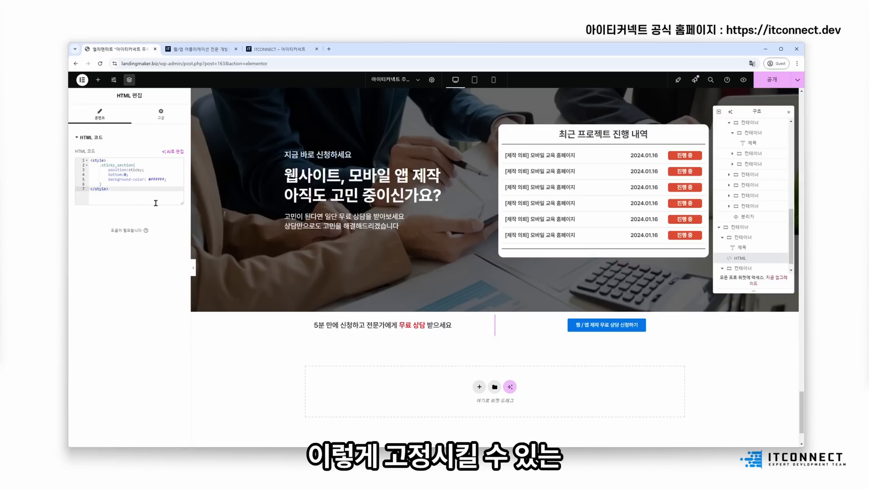
# - Check the strip's sticky behaviour between the map and the project list section, and publish the page
pyautogui.scroll(6, 377, 316)
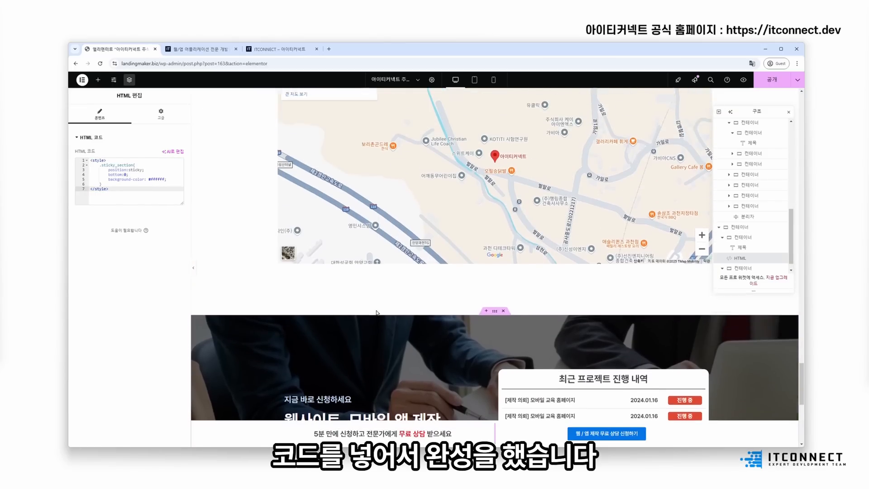
pyautogui.scroll(-6, 378, 316)
pyautogui.scroll(4, 377, 319)
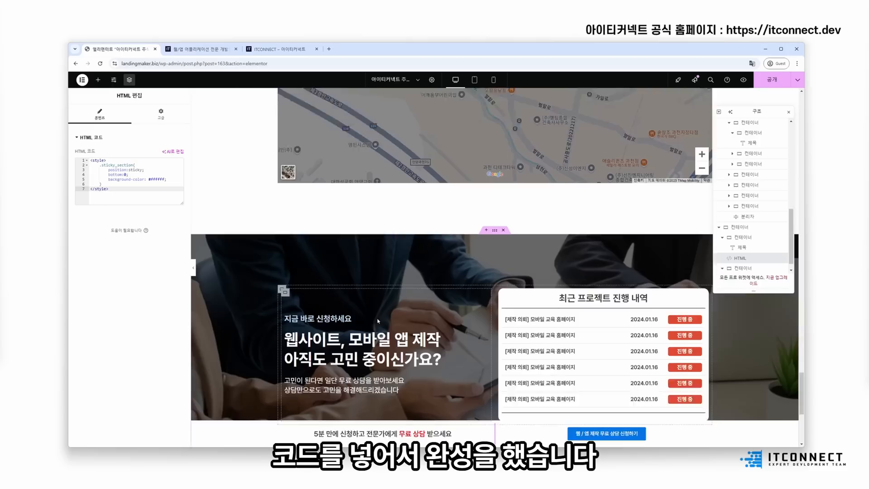
pyautogui.scroll(-2, 377, 318)
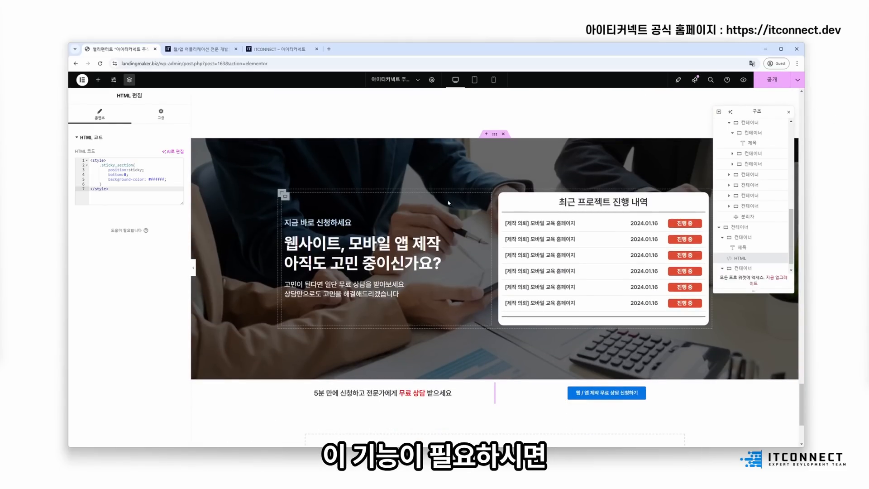
pyautogui.scroll(5, 450, 209)
pyautogui.scroll(-5, 451, 222)
pyautogui.scroll(5, 452, 241)
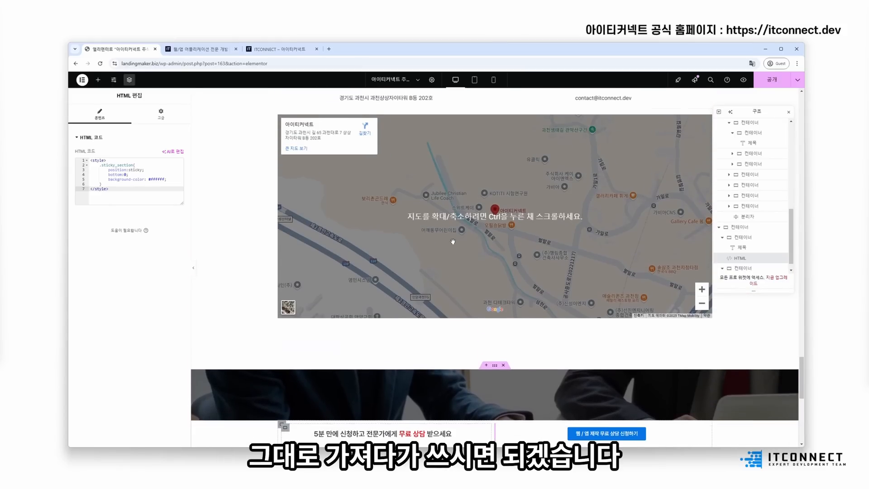
pyautogui.scroll(-5, 453, 241)
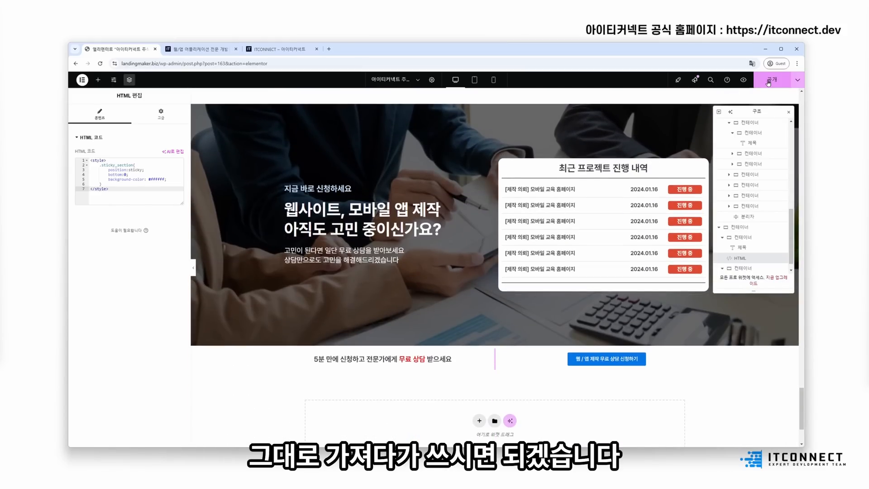
pyautogui.click(768, 81)
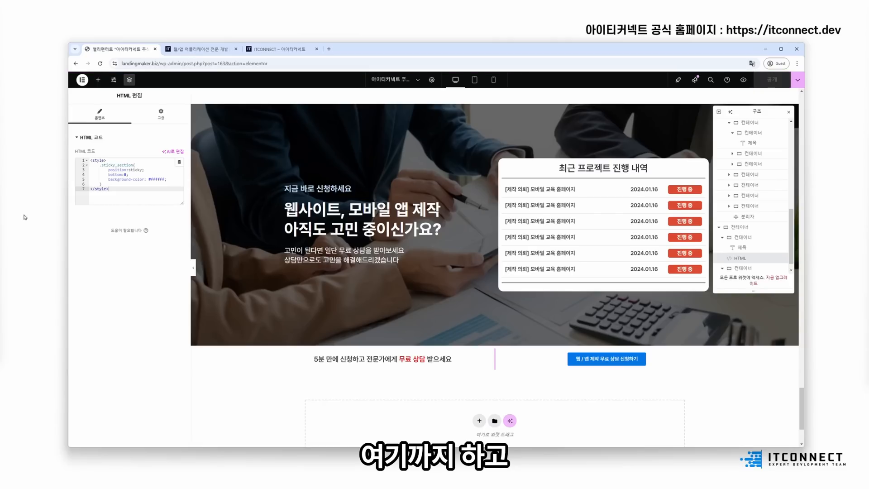